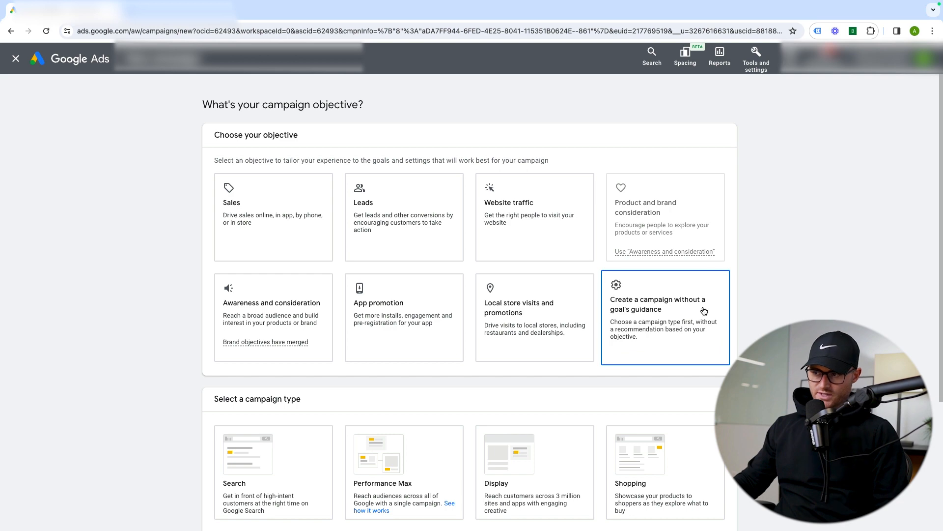
# Choose to create a campaign without a goal's guidance as the campaign objective
pyautogui.click(697, 308)
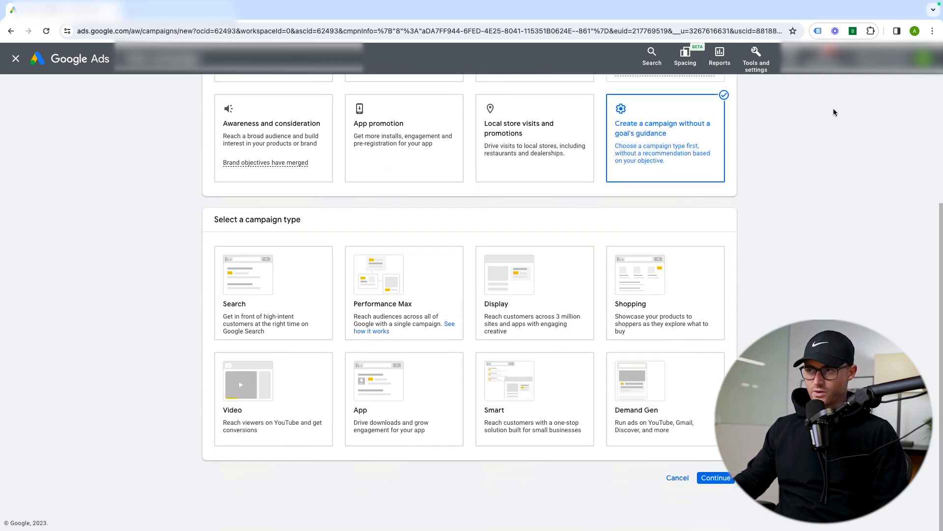
pyautogui.scroll(4, 833, 108)
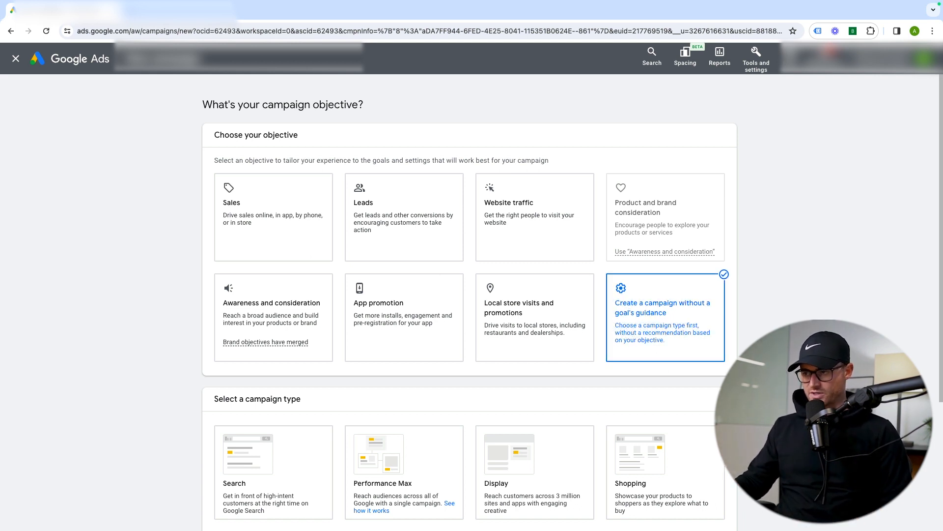
pyautogui.click(719, 330)
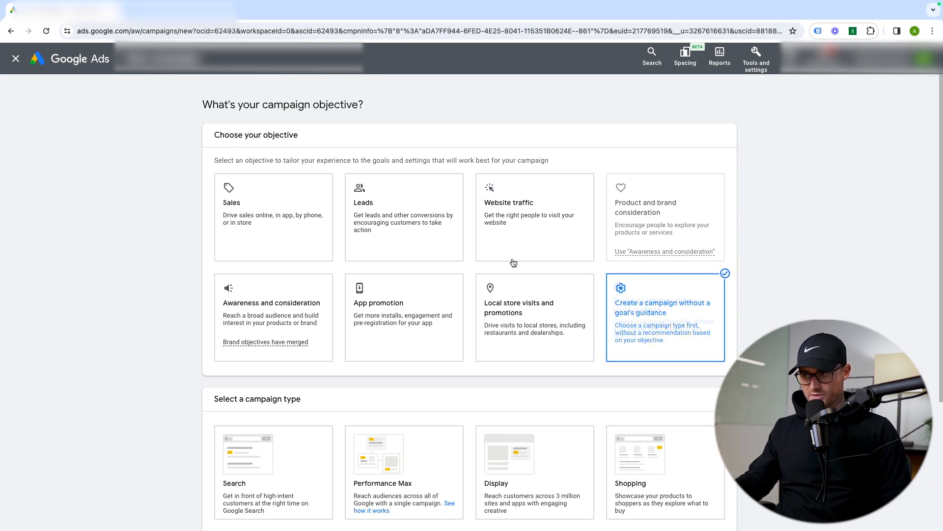
pyautogui.click(261, 183)
pyautogui.click(717, 229)
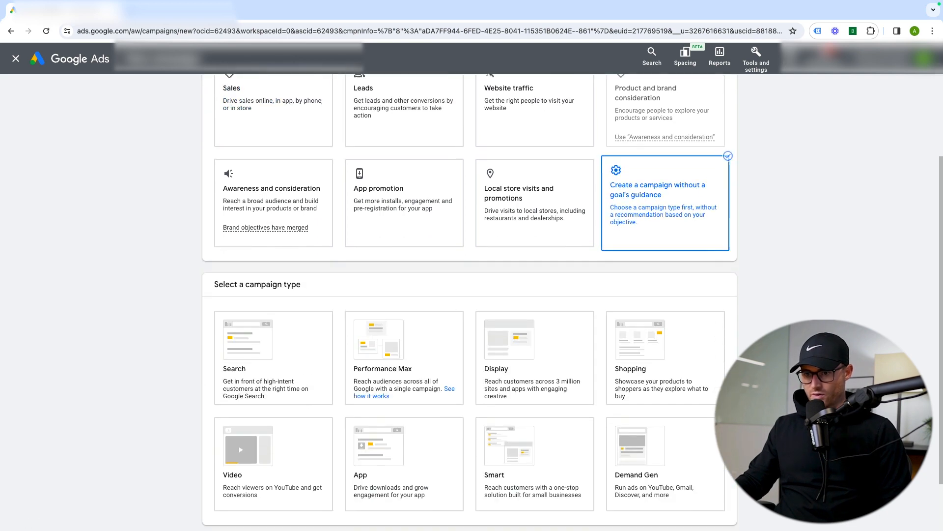
pyautogui.scroll(4, 364, 274)
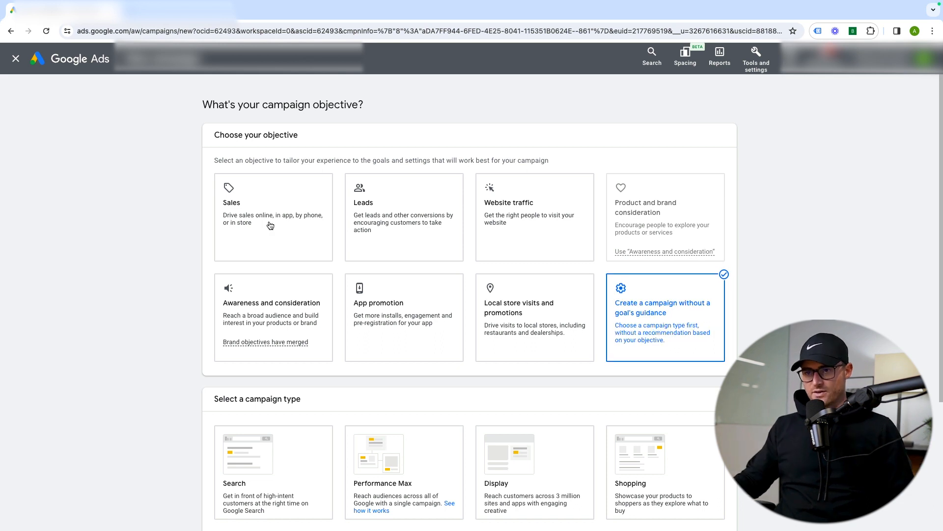
# Try the Sales objective to view its conversion goals, and return to a campaign without a goal's guidance
pyautogui.click(256, 216)
pyautogui.scroll(-2, 58, 355)
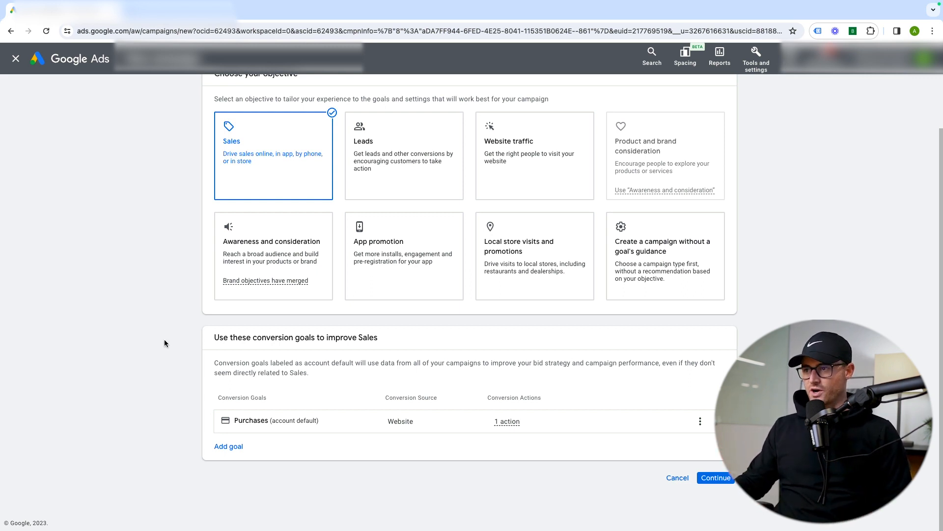
pyautogui.click(671, 237)
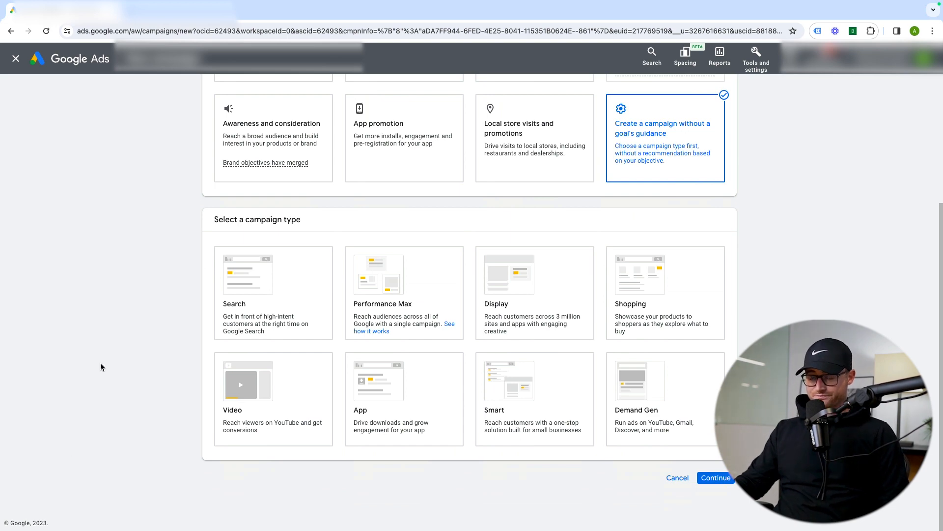
# Select Performance Max as the campaign type and review the conversion goals and linked Merchant Center account
pyautogui.click(398, 289)
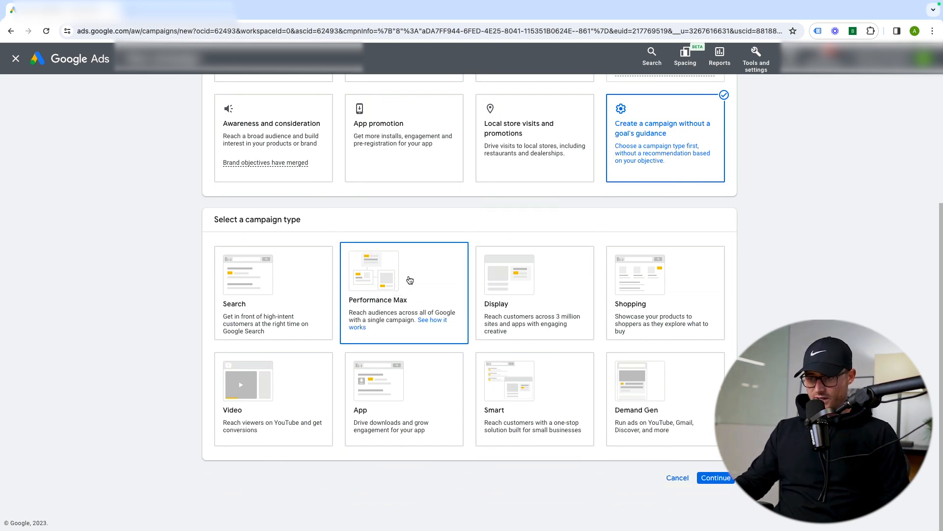
pyautogui.scroll(-6, 410, 280)
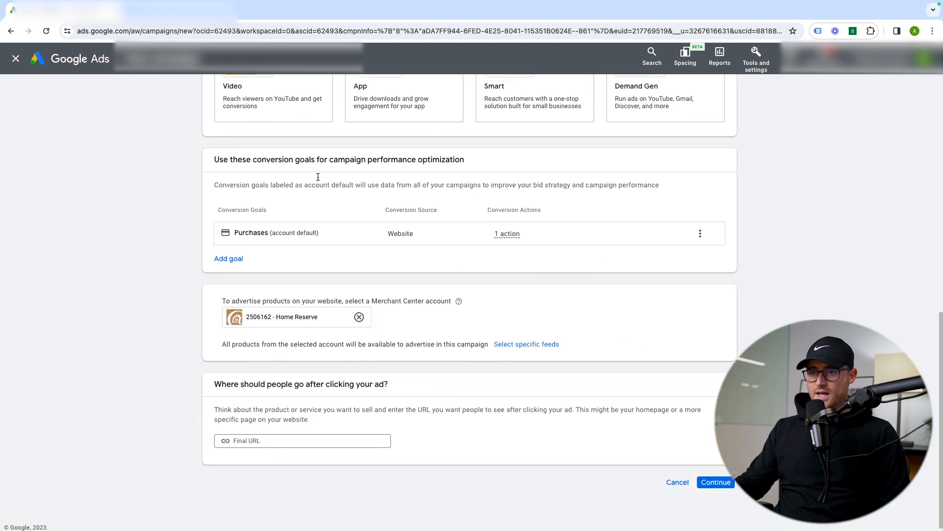
pyautogui.scroll(1, 291, 107)
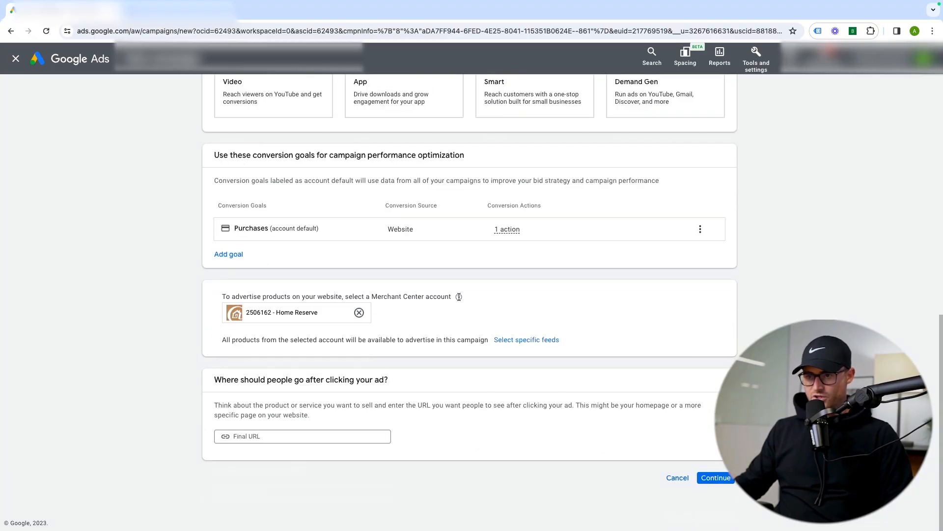
pyautogui.moveTo(481, 302); pyautogui.dragTo(254, 324)
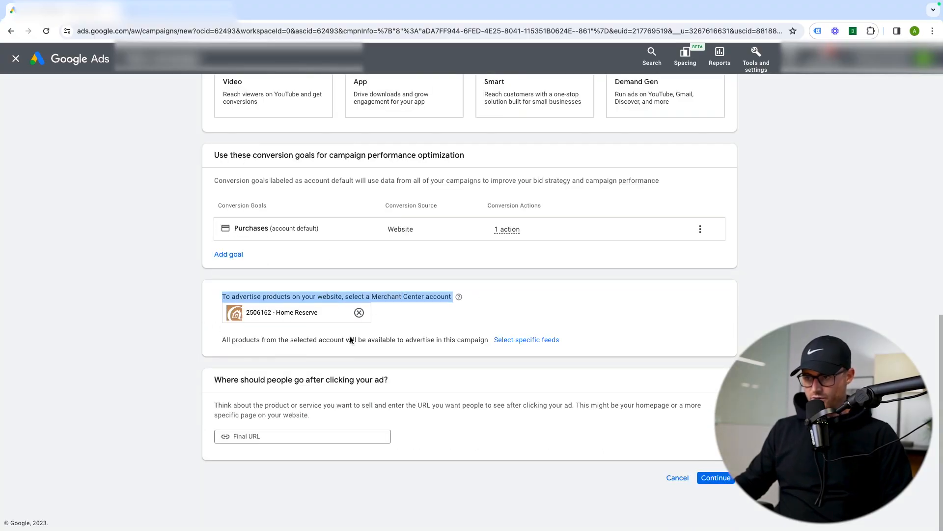
# Set the final URL to homereserve.com, name the campaign "PMax | Test" and continue to the bidding settings
pyautogui.click(301, 432)
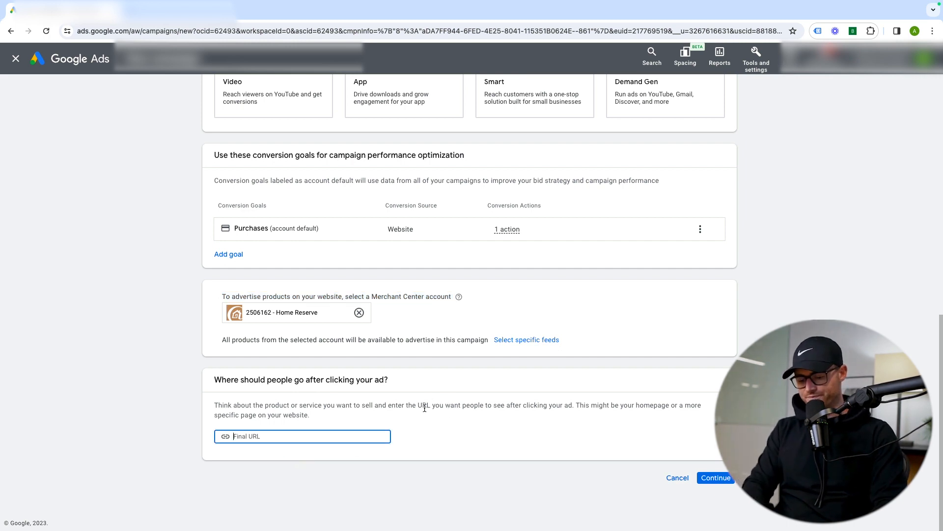
pyautogui.write('homereserve.com')
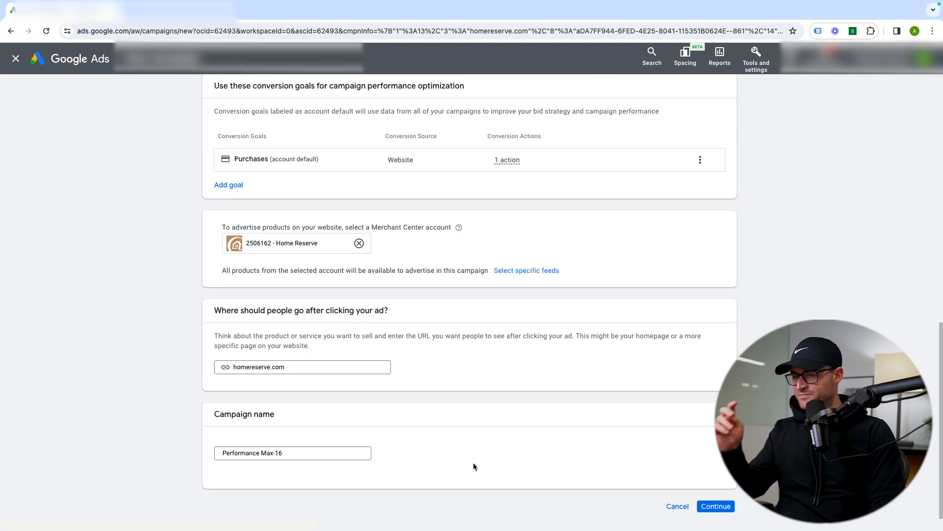
pyautogui.tripleClick(312, 452)
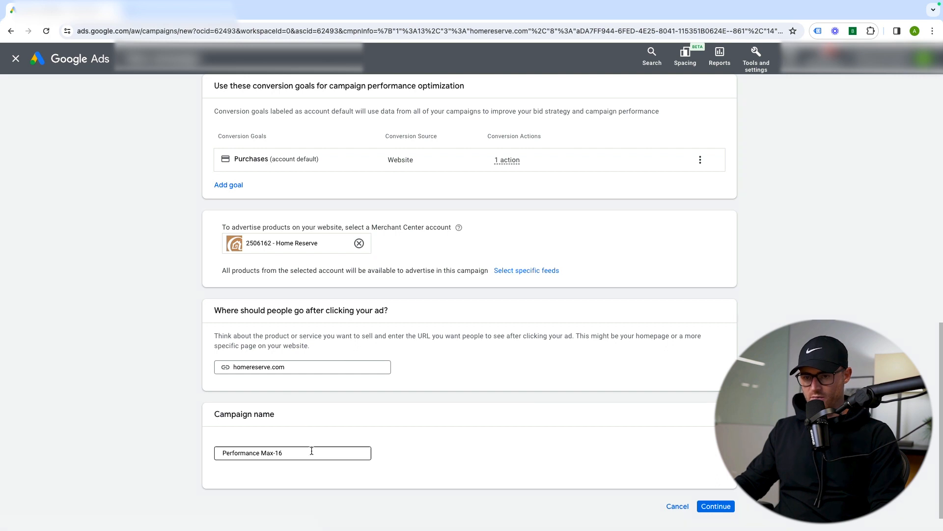
pyautogui.write('PMax | Test')
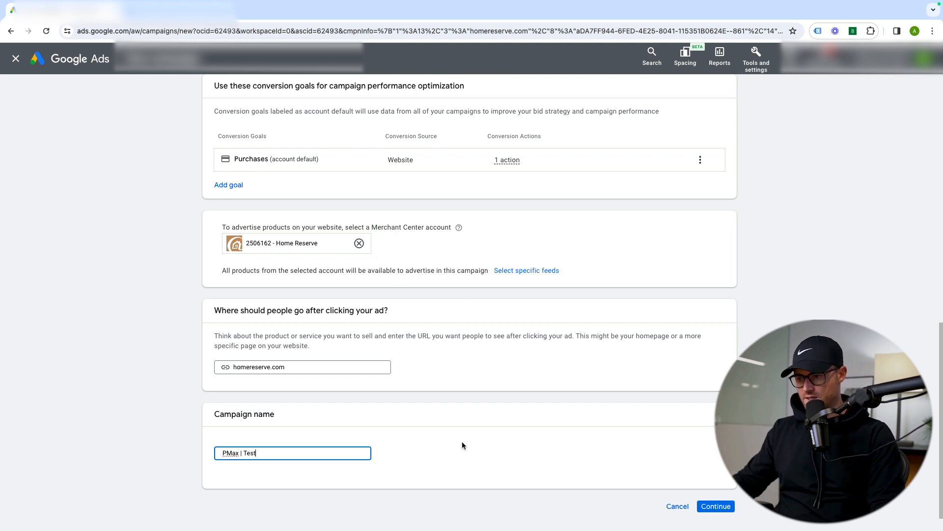
pyautogui.scroll(-1, 461, 445)
pyautogui.click(702, 477)
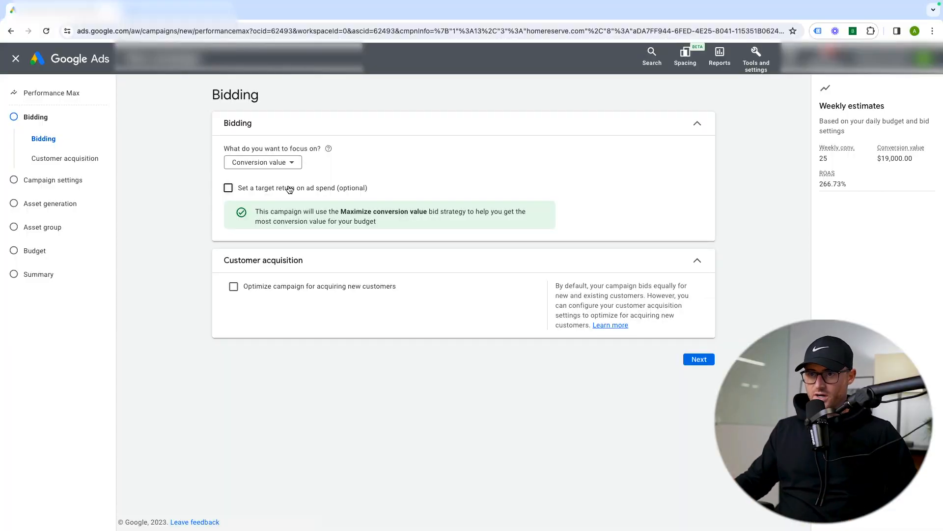
# Try Conversions as the bidding focus and switch it back to Conversion value
pyautogui.click(272, 165)
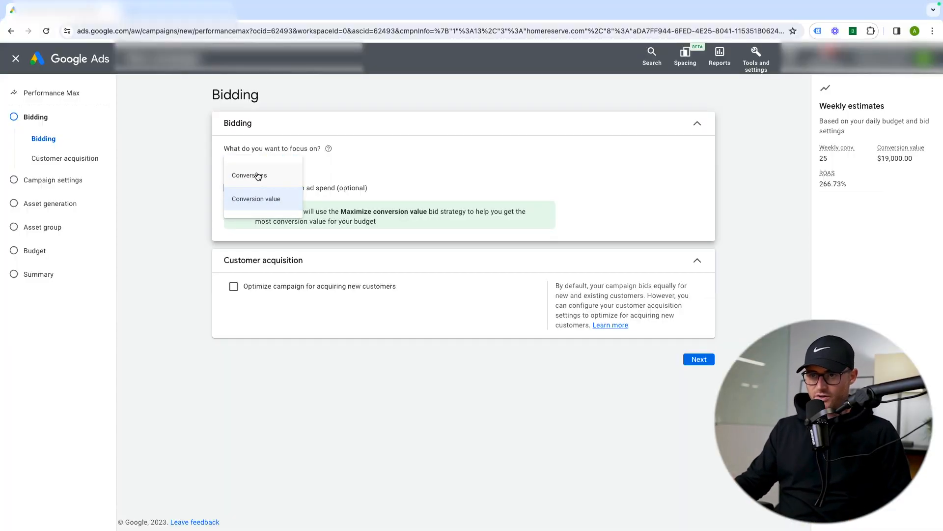
pyautogui.click(258, 176)
pyautogui.click(261, 163)
pyautogui.click(265, 199)
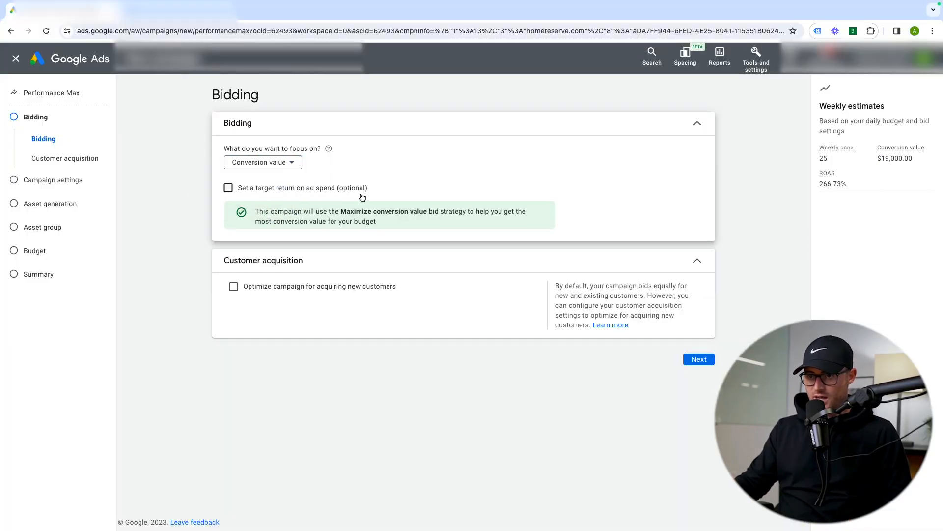
# Try the target return on ad spend and new customer acquisition options, turning each one off again
pyautogui.click(363, 190)
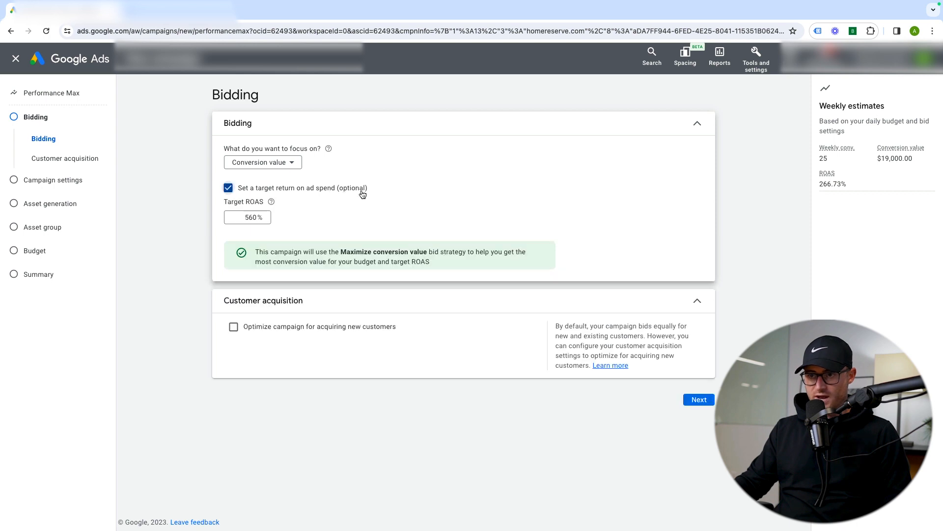
pyautogui.click(245, 191)
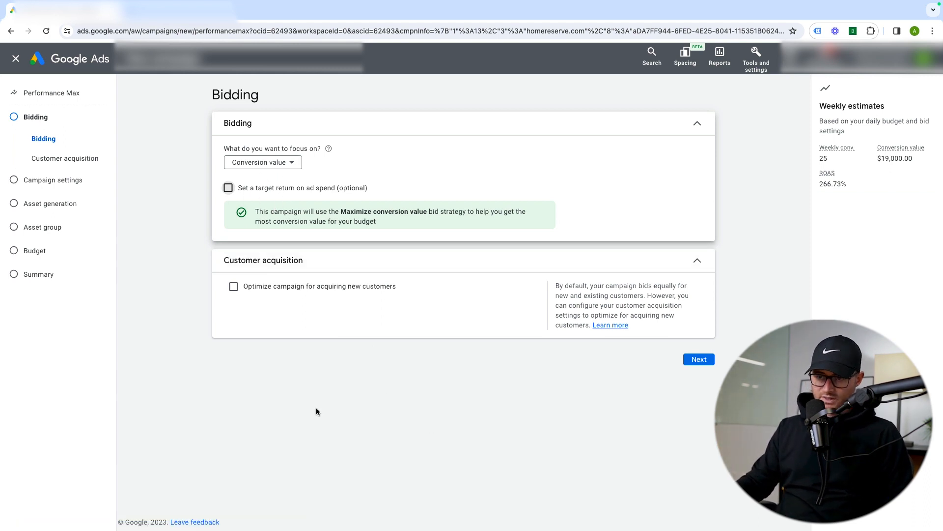
pyautogui.click(311, 286)
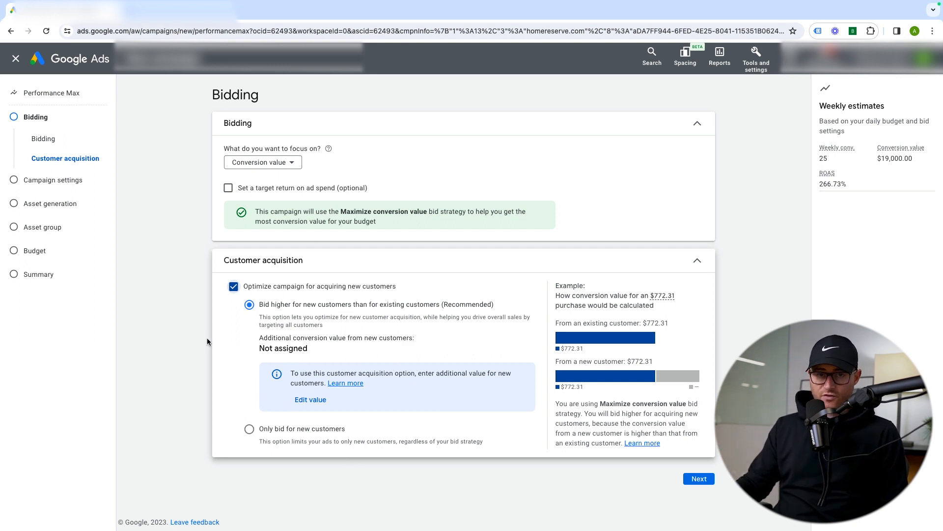
pyautogui.click(233, 287)
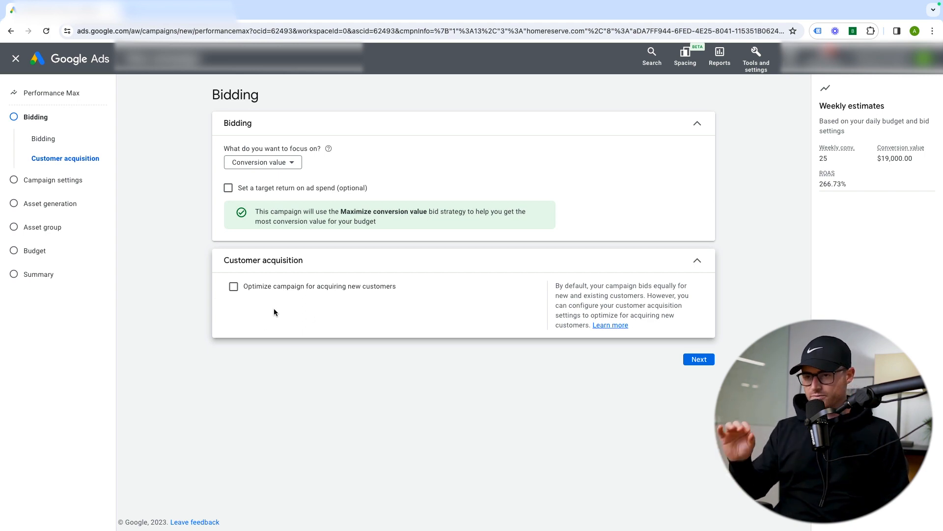
# Continue to the campaign settings, target only the United States and expand the automatically created assets settings
pyautogui.click(685, 363)
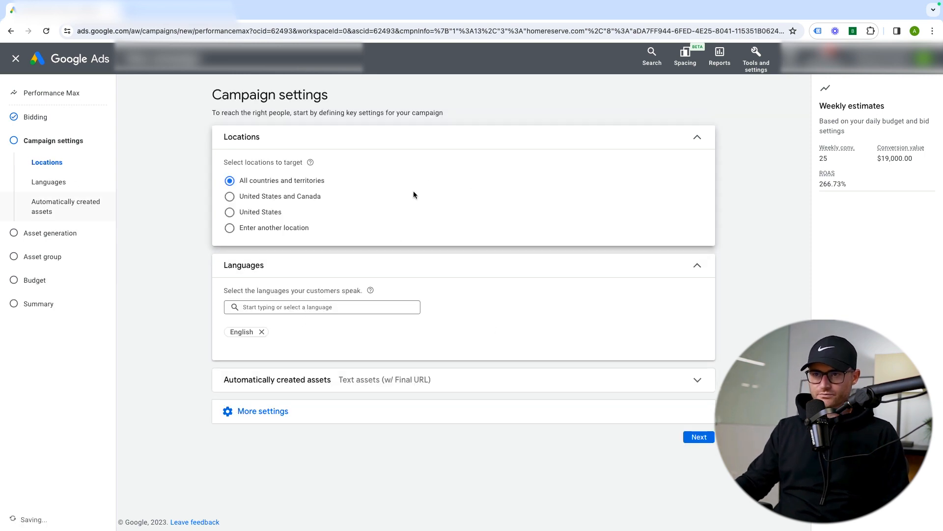
pyautogui.click(257, 211)
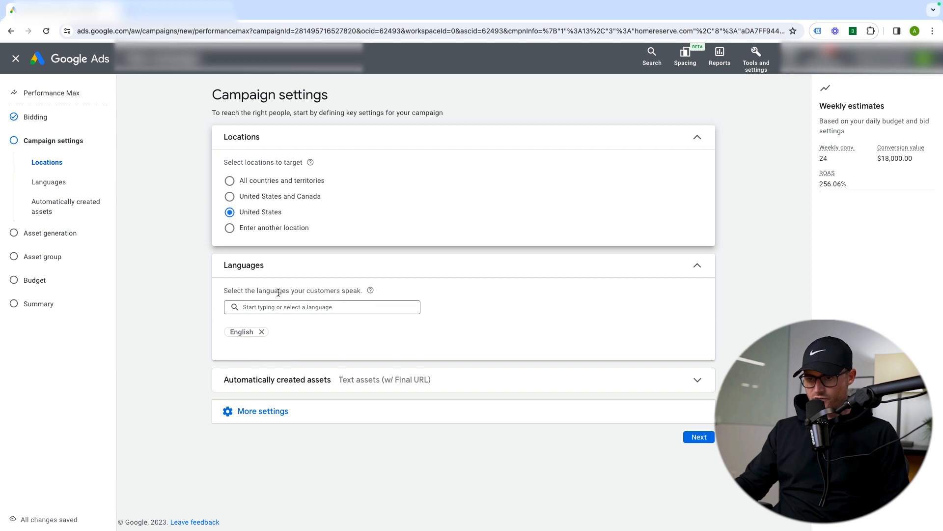
pyautogui.click(447, 374)
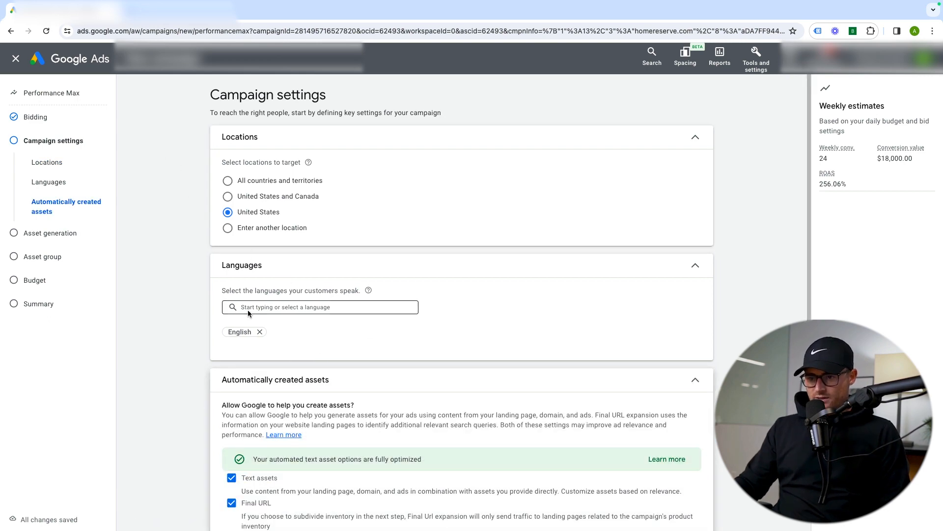
pyautogui.scroll(-3, 248, 314)
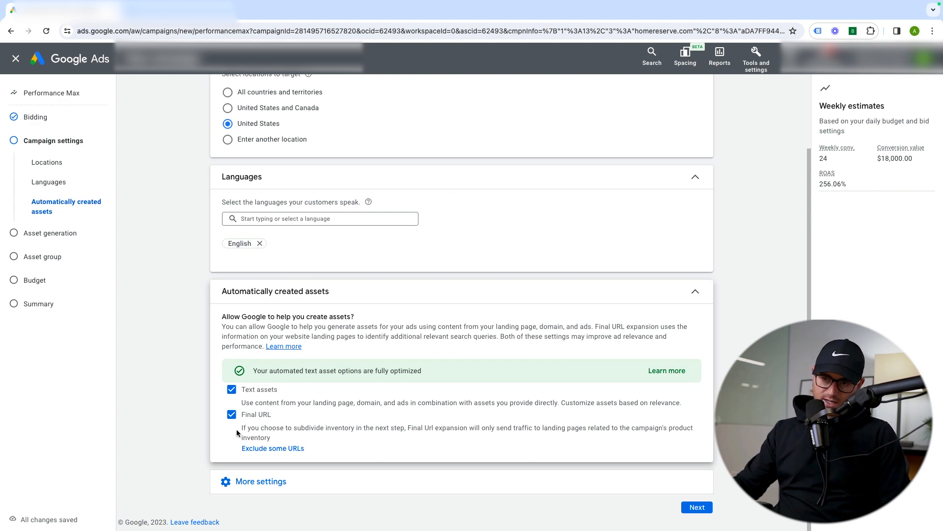
pyautogui.click(501, 291)
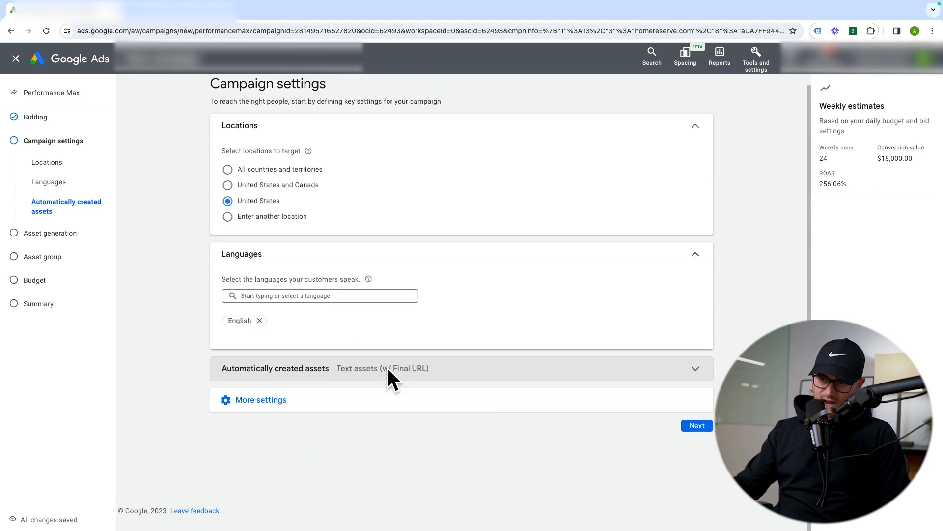
pyautogui.click(704, 373)
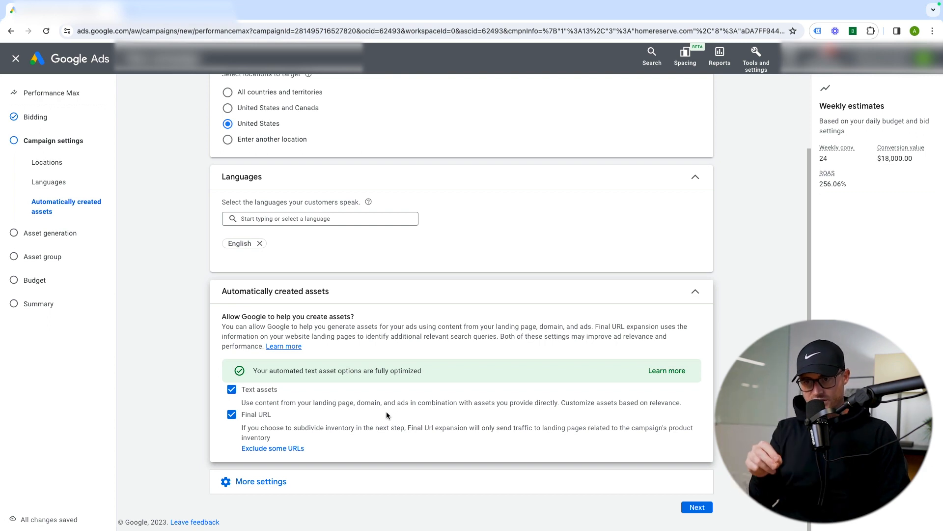
# Disable automatically created text assets, and re-enable both Text assets and Final URL
pyautogui.click(242, 385)
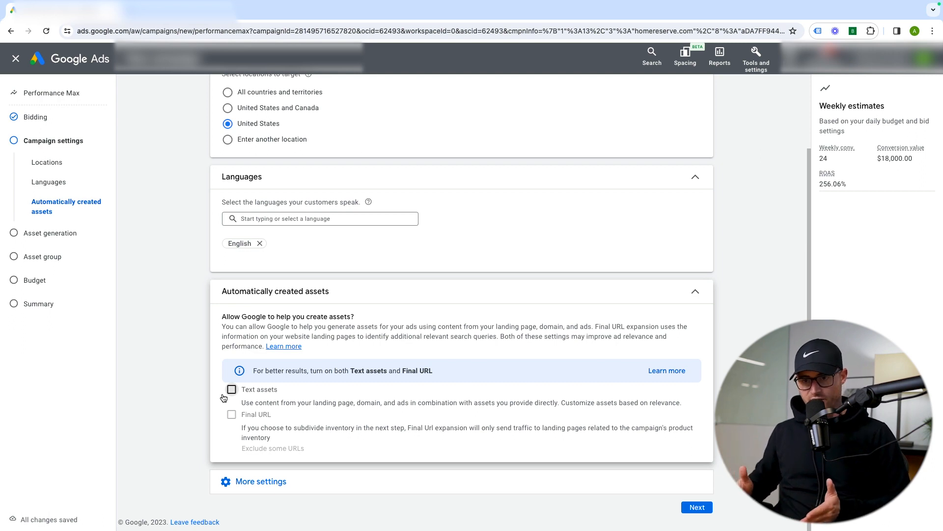
pyautogui.click(255, 390)
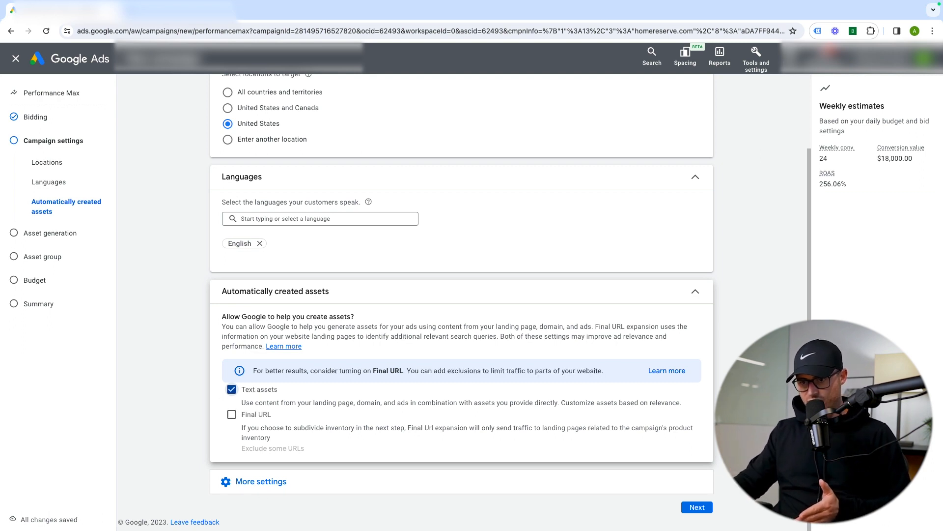
pyautogui.click(231, 414)
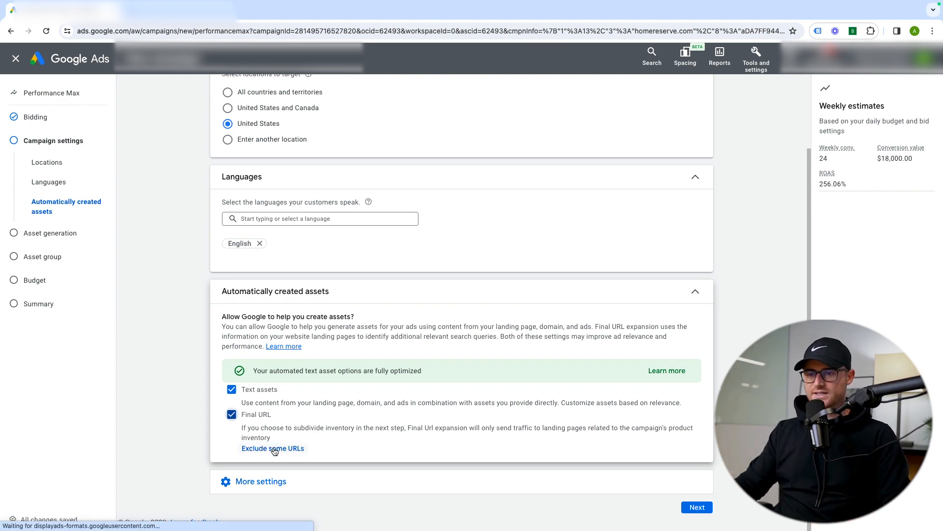
# Add an exclusion rule for URLs containing /blog/ to the Final URL setting and apply it
pyautogui.click(296, 448)
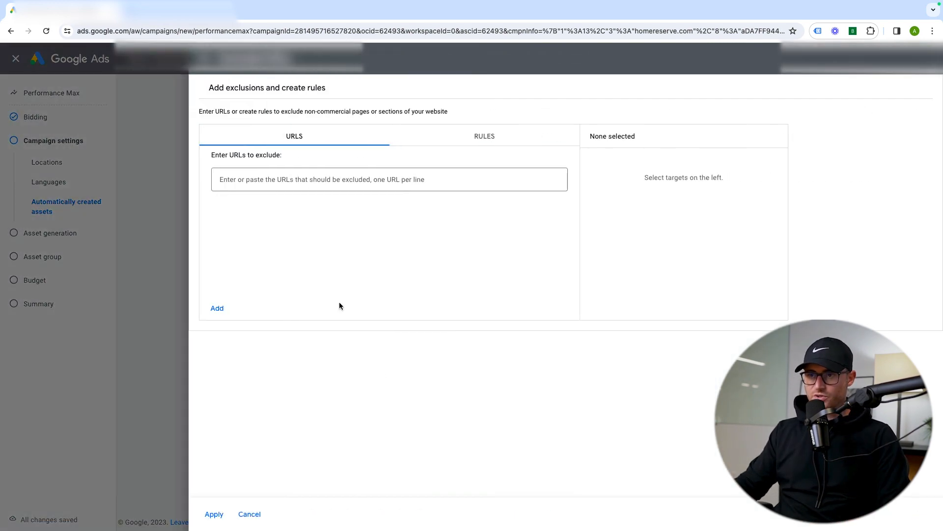
pyautogui.click(487, 136)
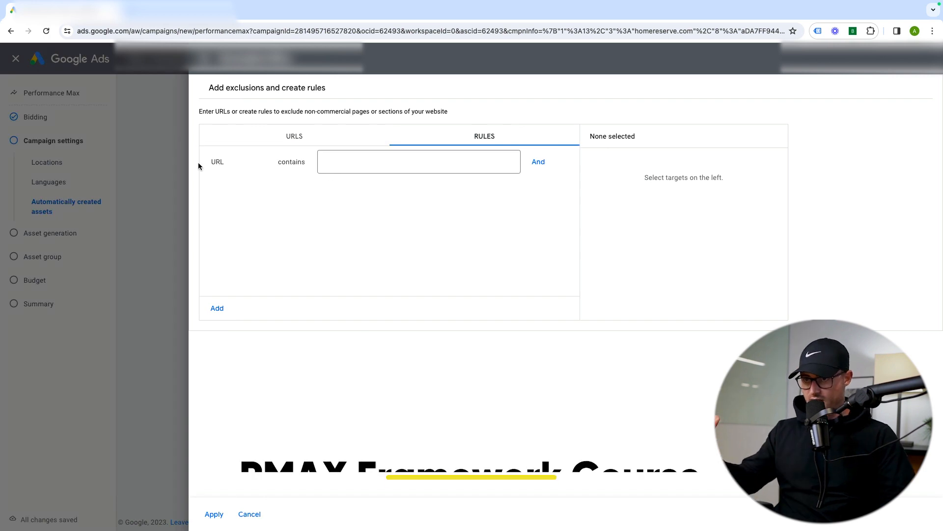
pyautogui.click(378, 162)
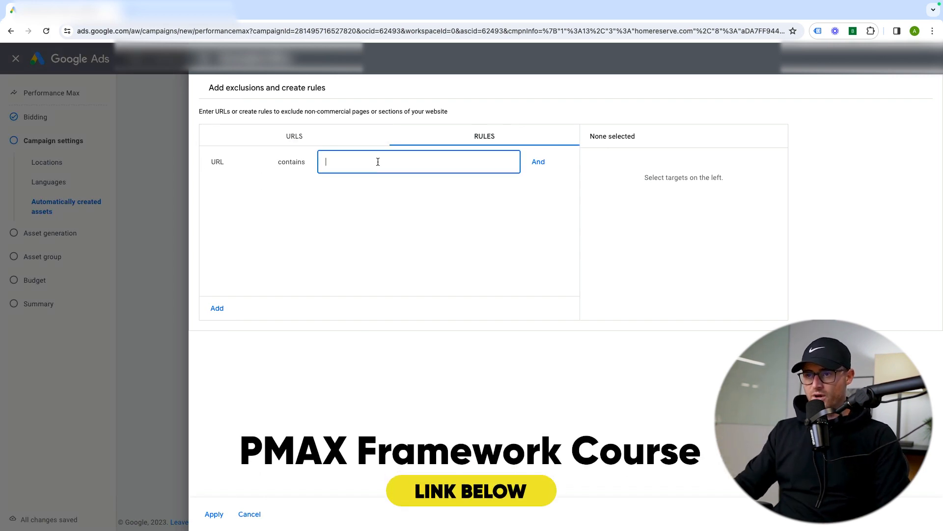
pyautogui.write('/blogh')
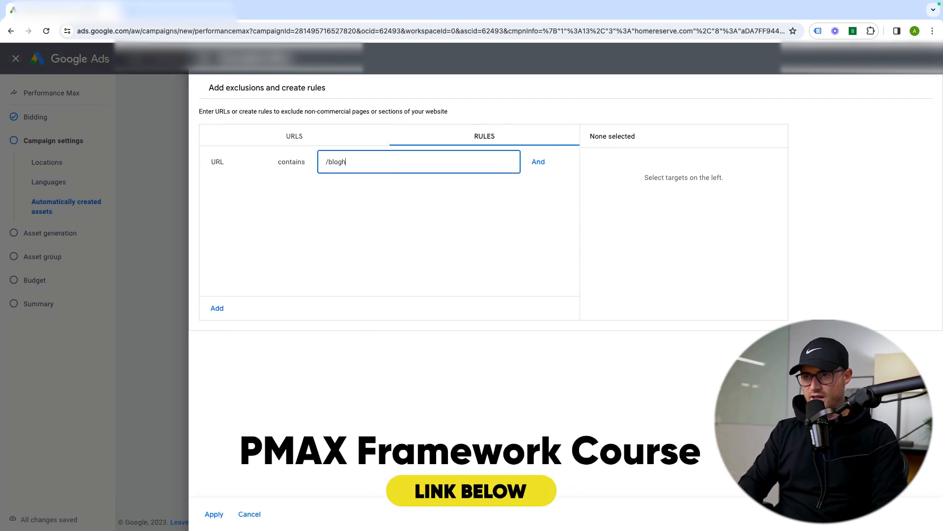
pyautogui.click(217, 308)
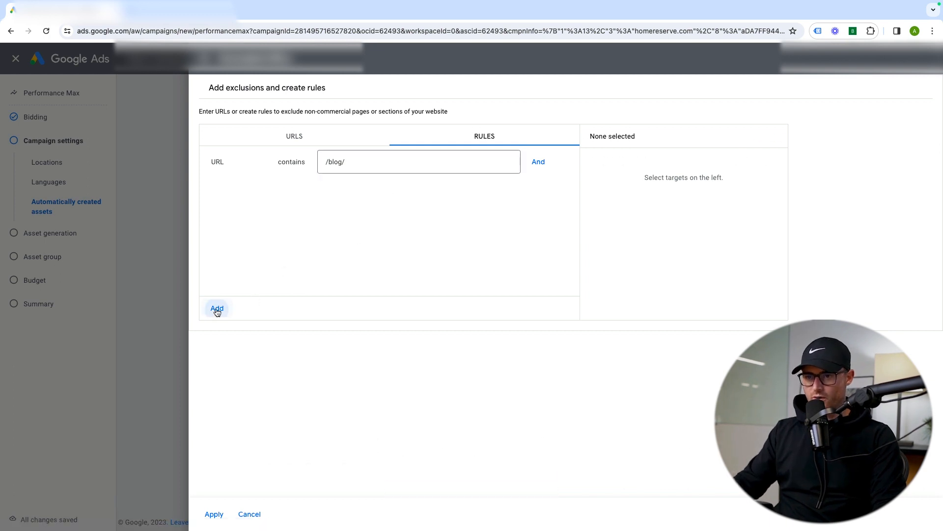
pyautogui.click(276, 136)
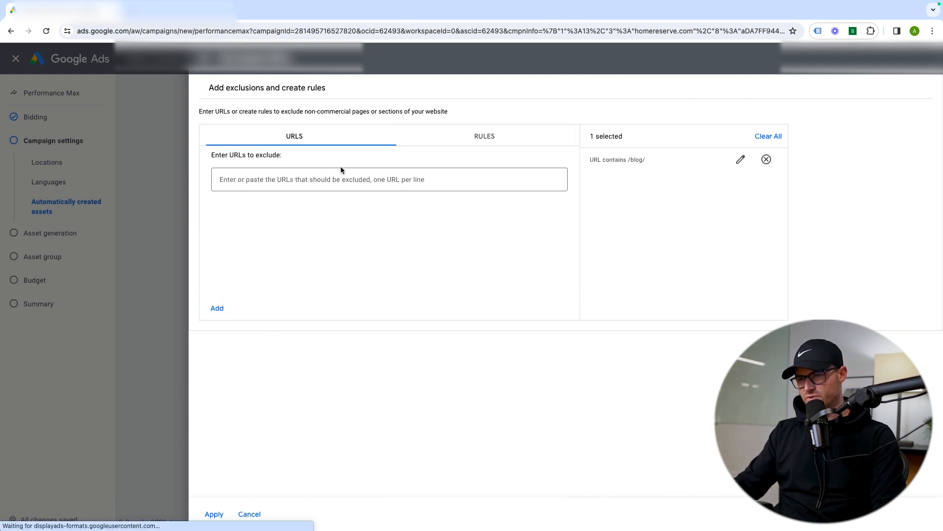
pyautogui.click(479, 137)
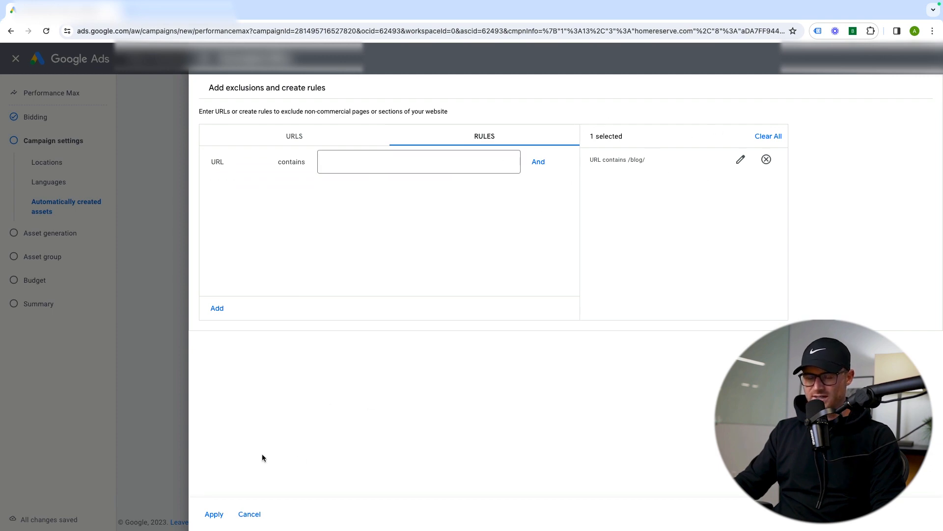
pyautogui.click(214, 514)
pyautogui.scroll(-1, 212, 415)
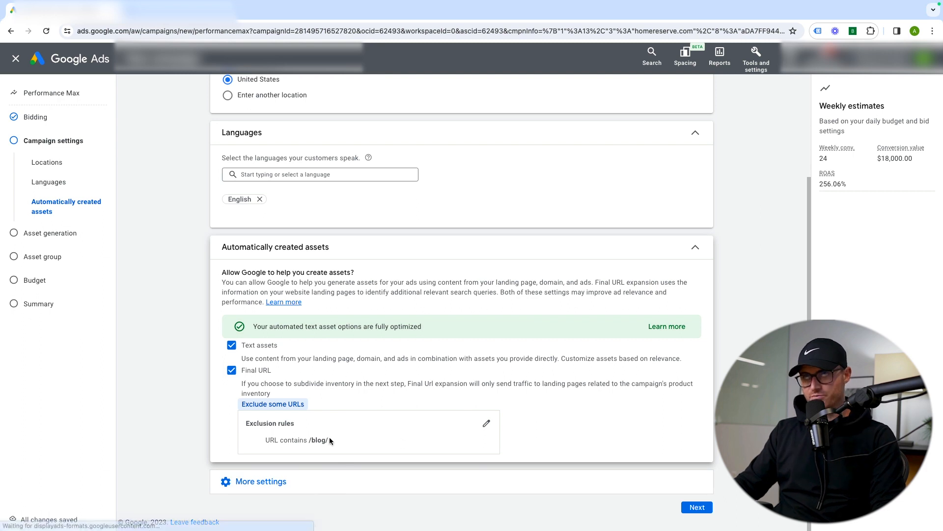
pyautogui.tripleClick(295, 440)
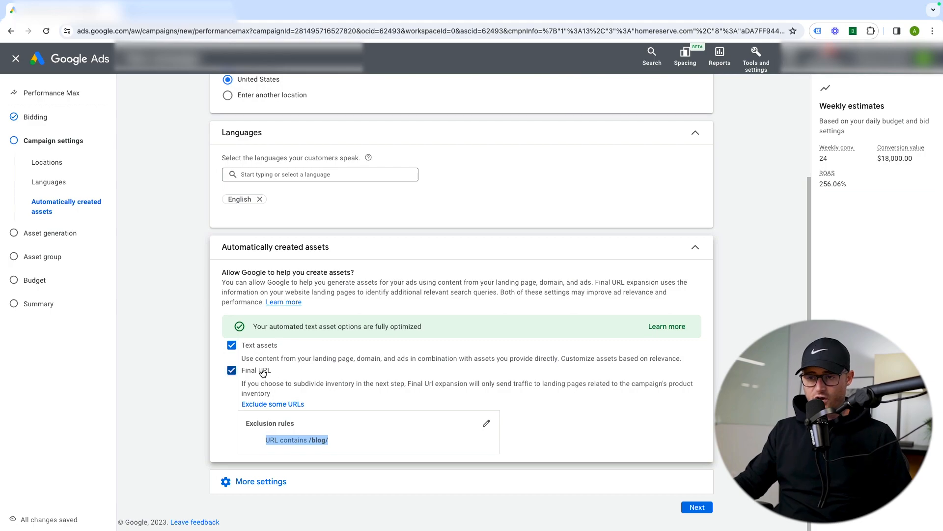
# Turn Text assets and Final URL off, on and off again, and collapse the automatically created assets settings
pyautogui.click(232, 370)
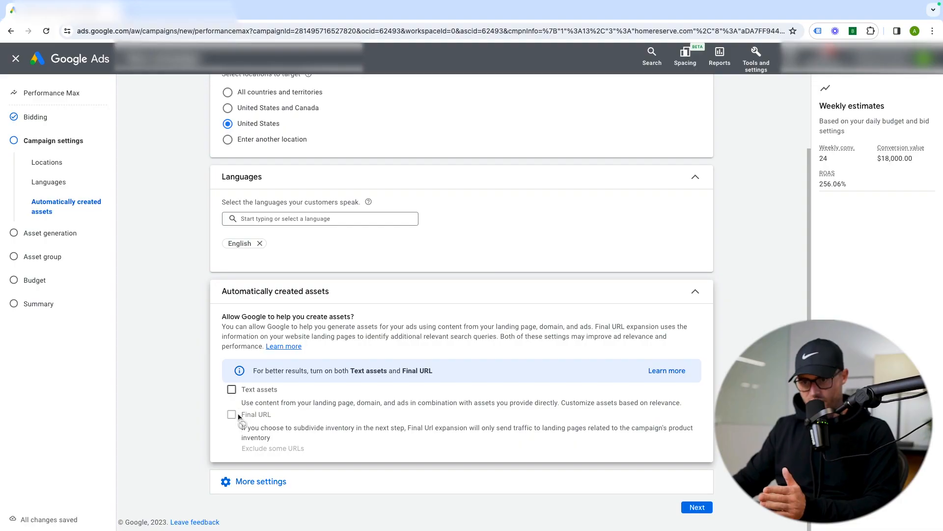
pyautogui.click(231, 389)
pyautogui.click(231, 415)
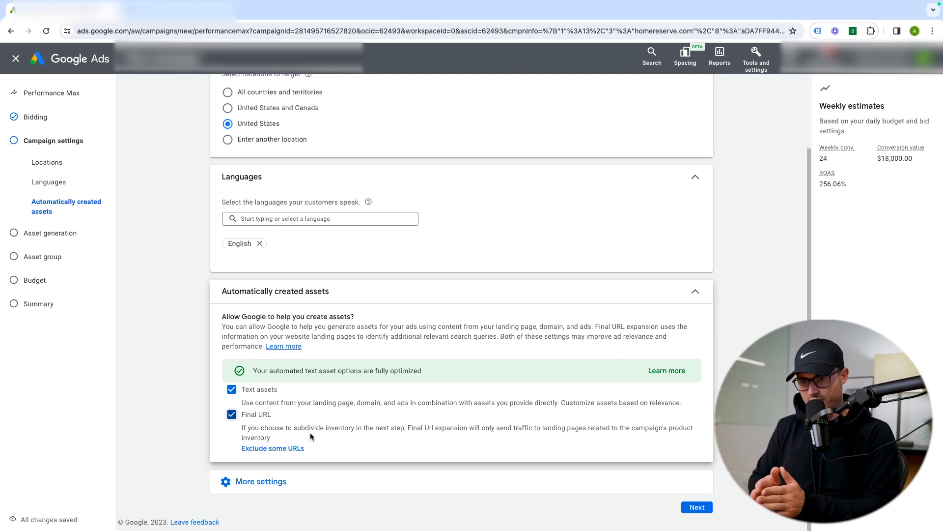
pyautogui.click(252, 392)
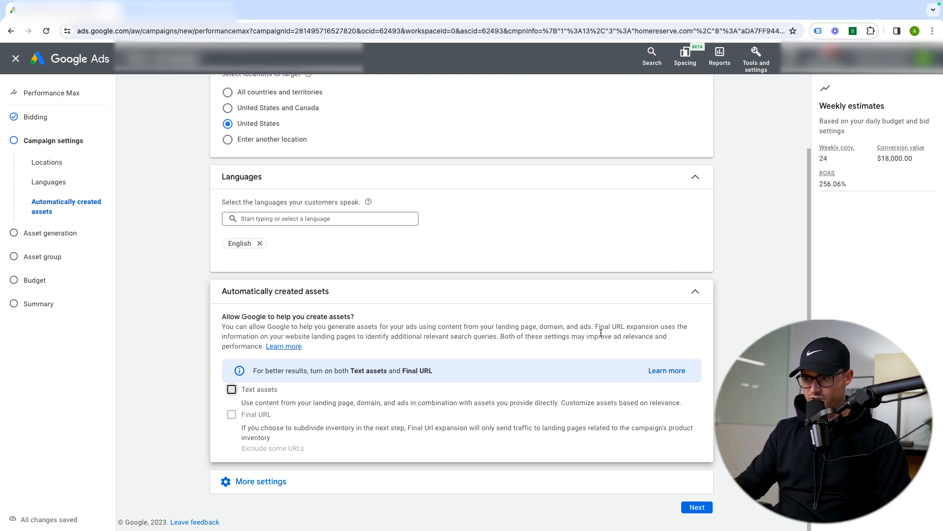
pyautogui.click(694, 292)
# Expand the additional campaign settings and review the ad schedule options without setting a schedule
pyautogui.click(337, 391)
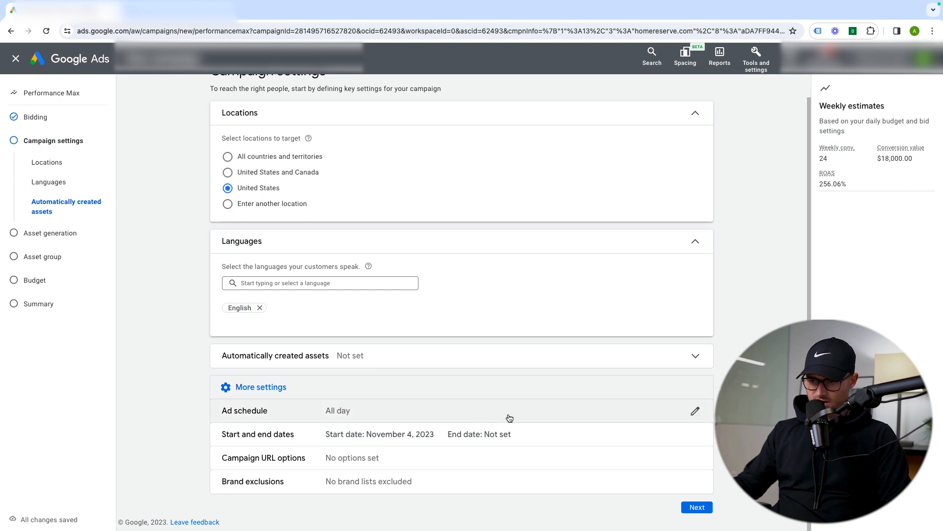
pyautogui.click(388, 412)
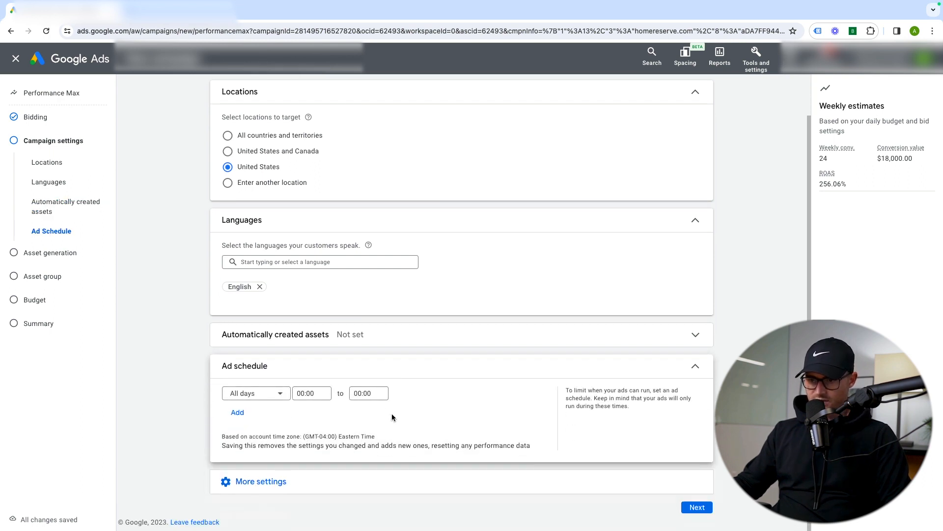
pyautogui.click(697, 372)
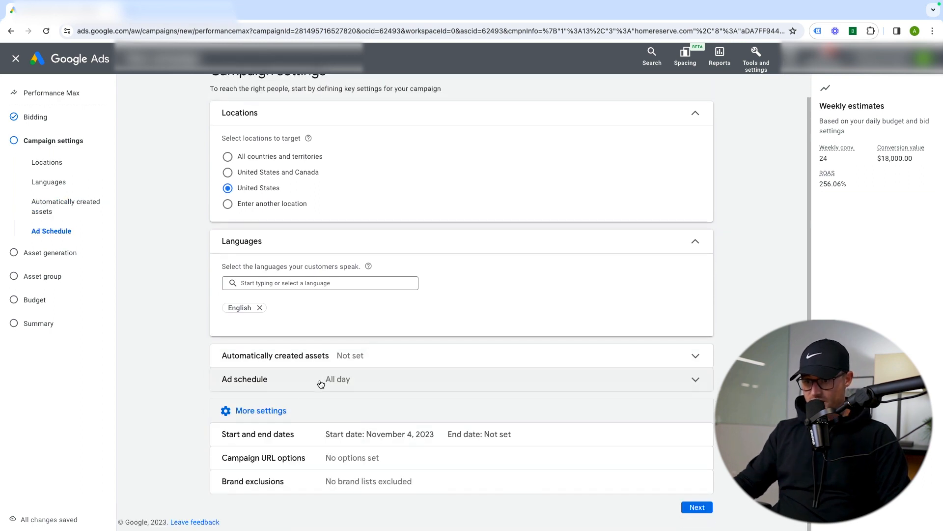
# Review the campaign's start and end date settings and its campaign URL options, collapsing each section again
pyautogui.click(257, 434)
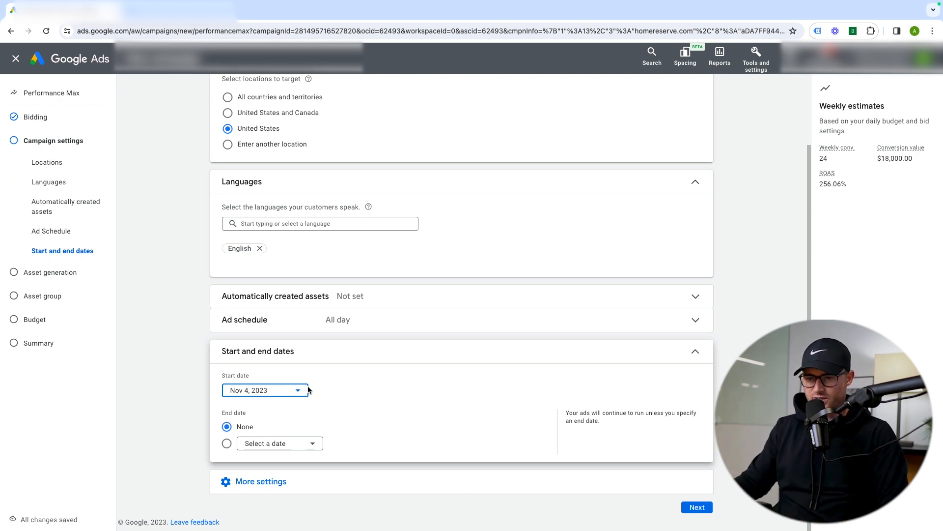
pyautogui.click(695, 351)
pyautogui.click(266, 447)
pyautogui.scroll(-1, 285, 339)
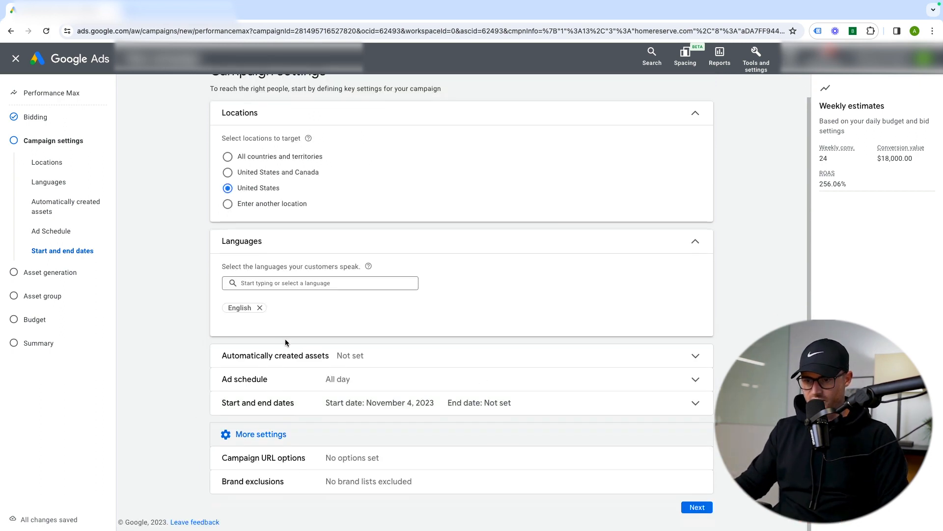
pyautogui.scroll(-3, 250, 407)
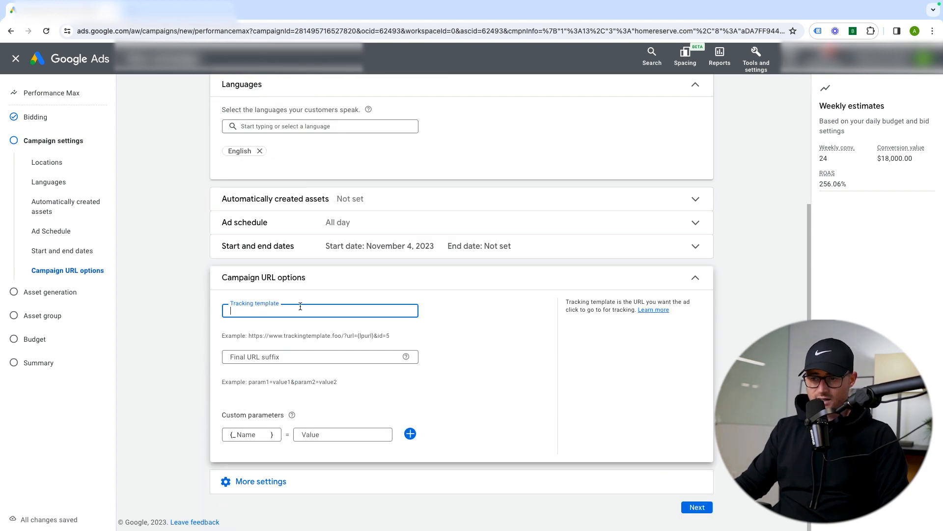
pyautogui.click(685, 279)
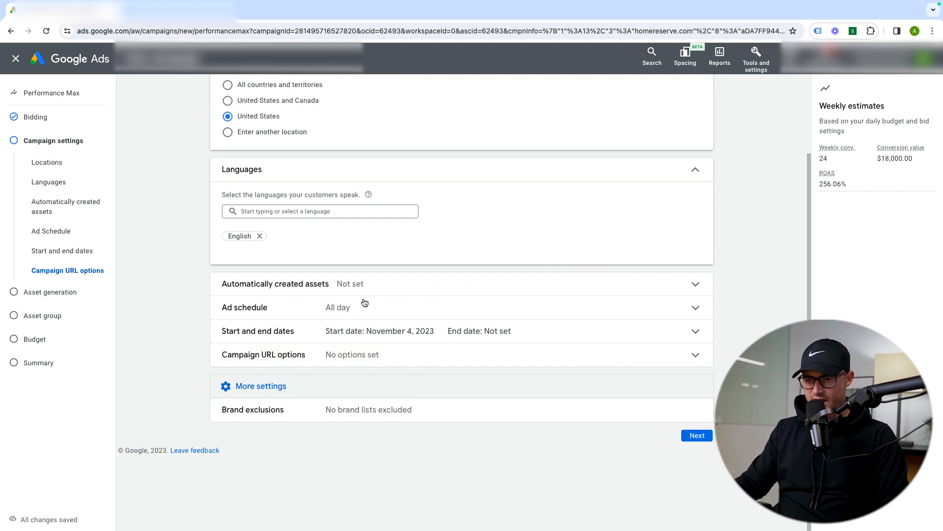
# Exclude the Home Reserve Brand Terms brand list from the campaign and continue to asset generation
pyautogui.click(379, 410)
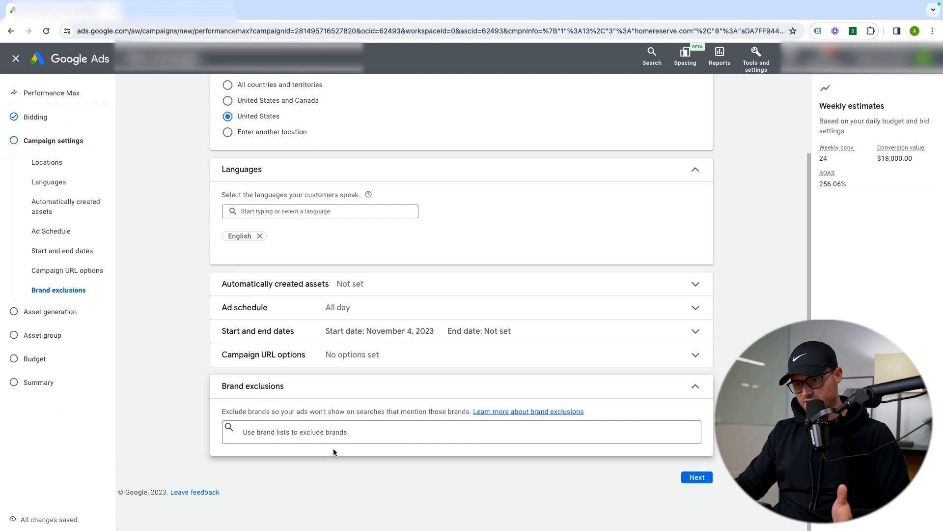
pyautogui.click(342, 431)
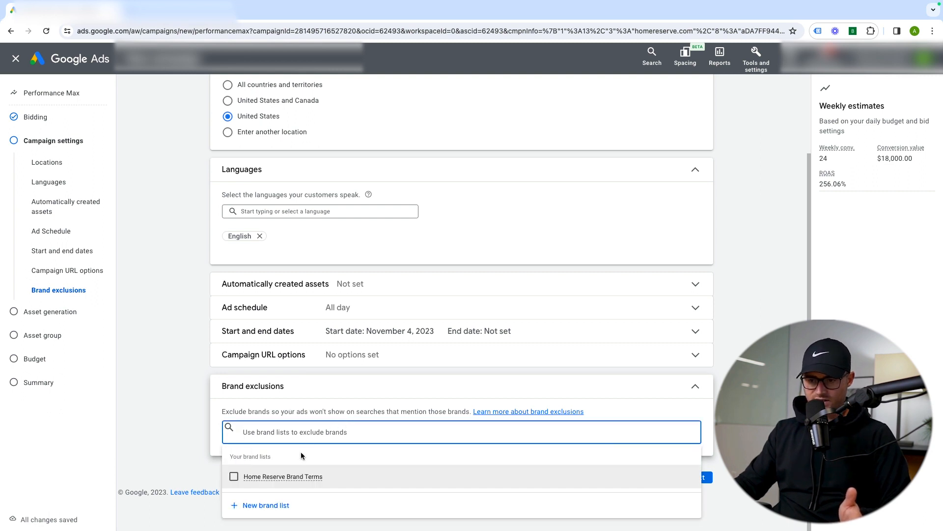
pyautogui.click(235, 477)
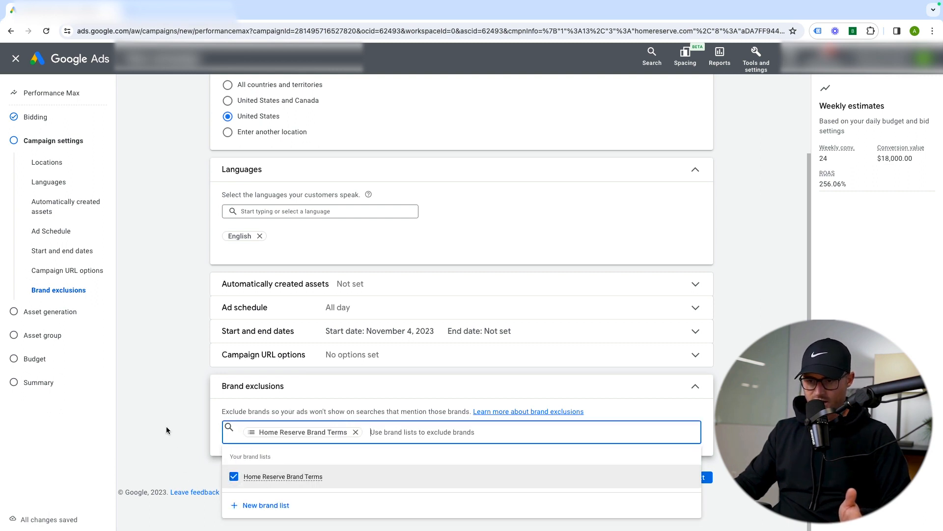
pyautogui.click(166, 497)
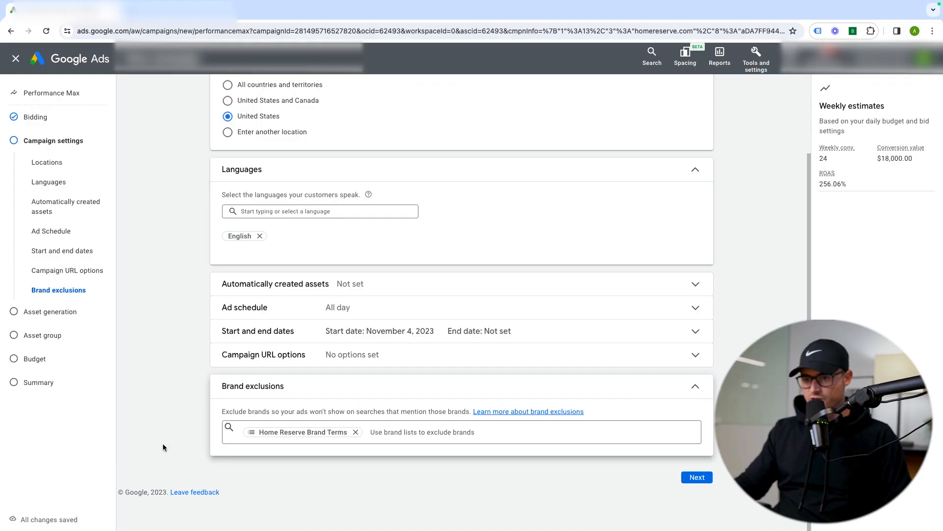
pyautogui.click(695, 477)
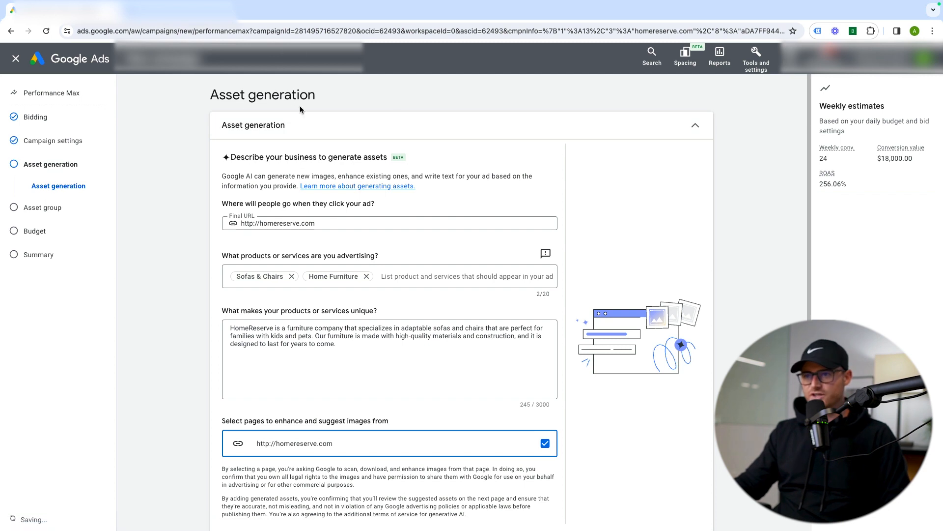
# Review the business description and product details for asset generation, and proceed to the asset group
pyautogui.moveTo(419, 163); pyautogui.dragTo(155, 159)
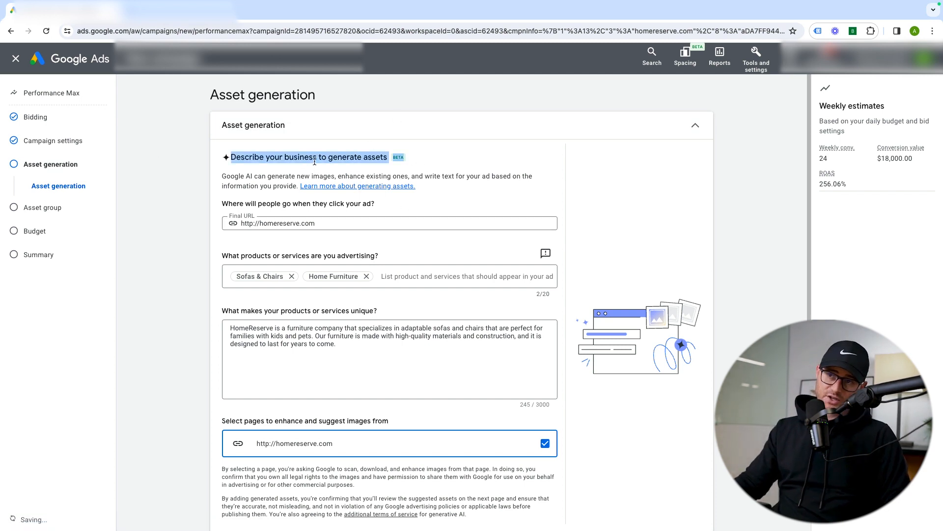
pyautogui.click(273, 158)
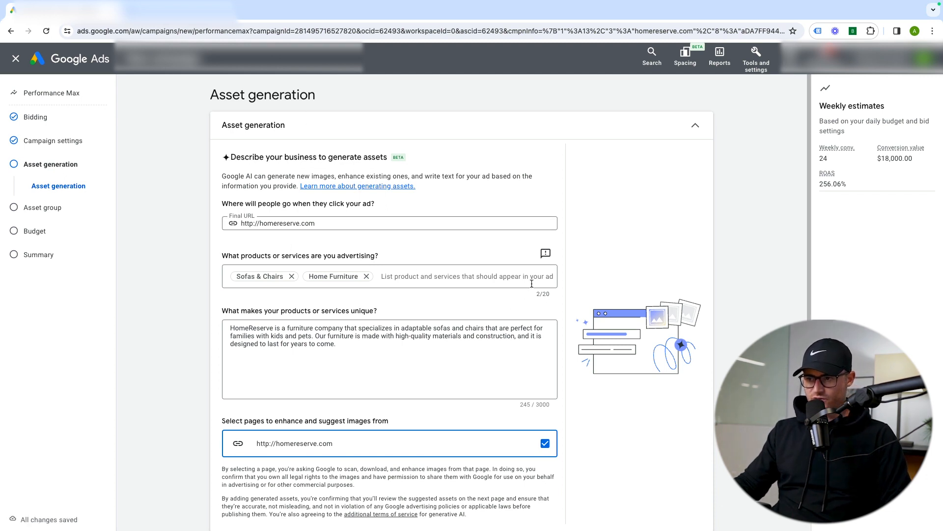
pyautogui.click(359, 348)
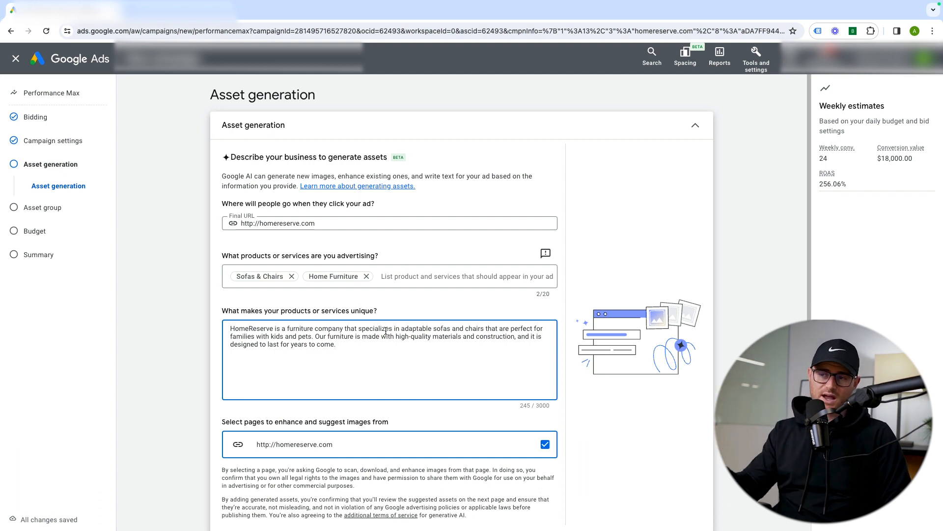
pyautogui.moveTo(411, 354); pyautogui.dragTo(224, 308)
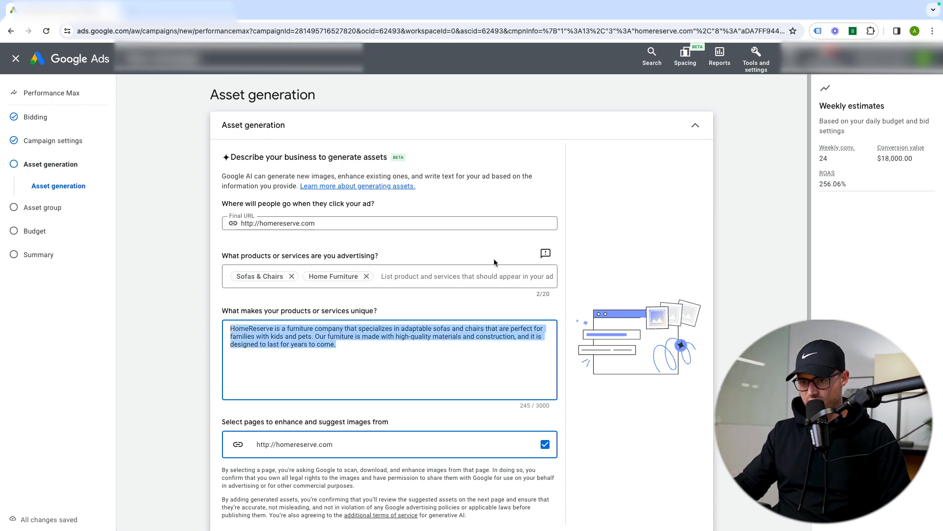
pyautogui.scroll(-1, 449, 364)
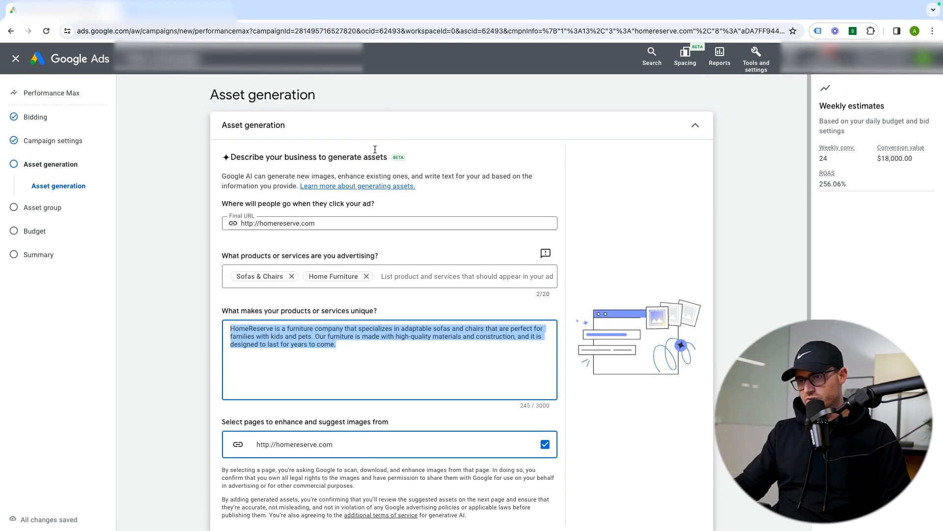
pyautogui.click(674, 513)
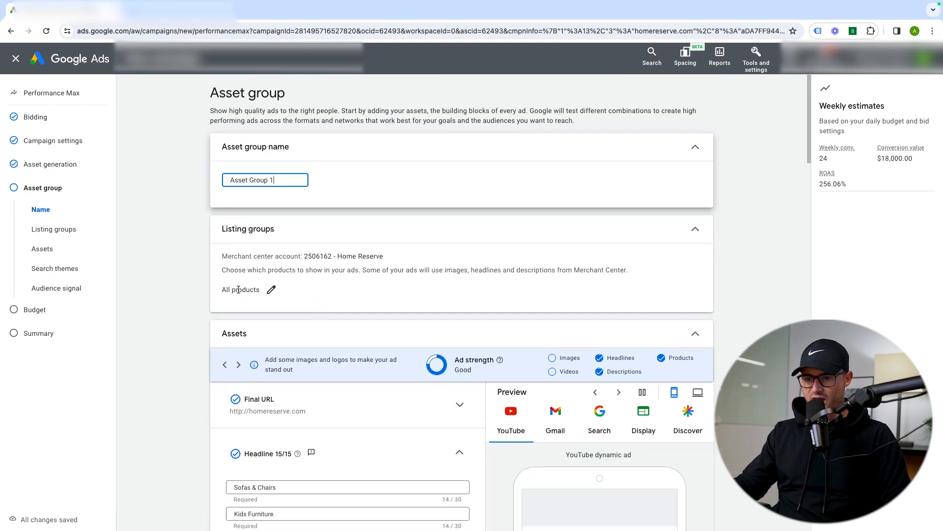
# Review the asset group's headlines, long headline and descriptions
pyautogui.scroll(-5, 204, 300)
pyautogui.scroll(-5, 182, 298)
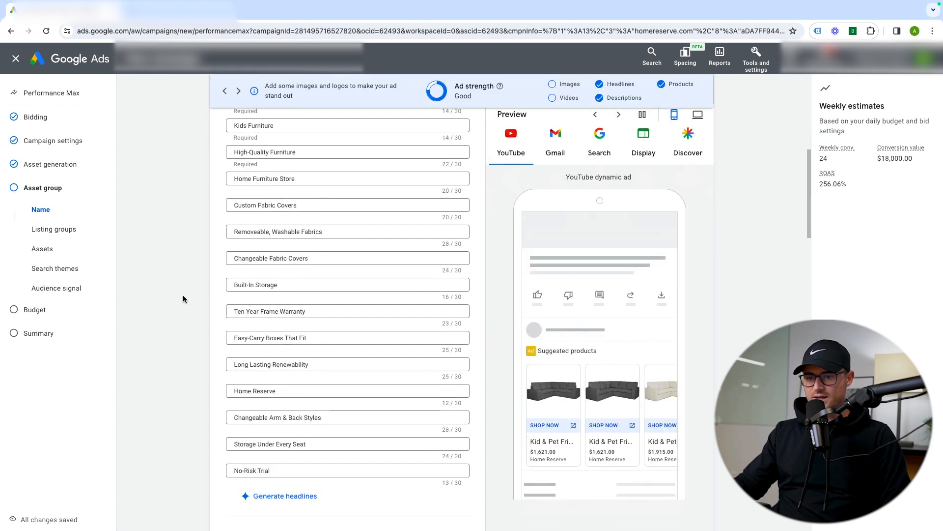
pyautogui.scroll(5, 182, 294)
pyautogui.scroll(-1, 180, 295)
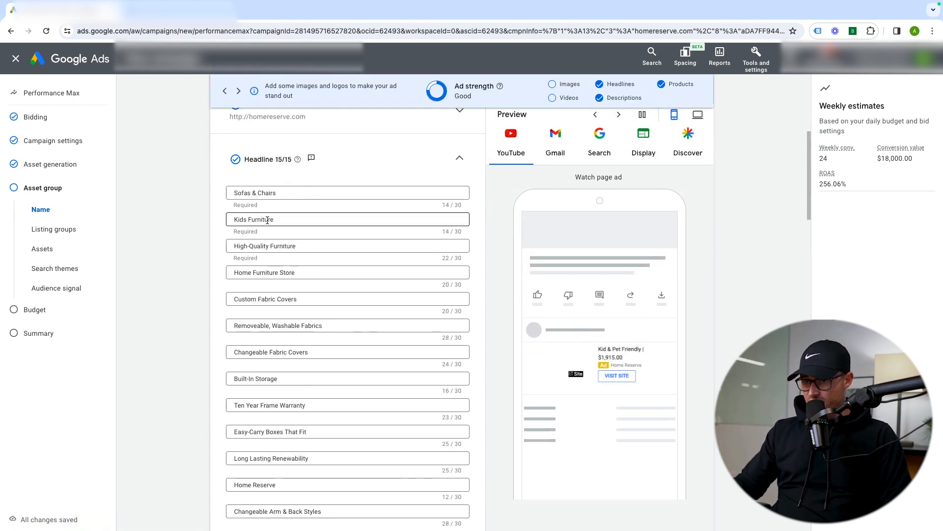
pyautogui.moveTo(274, 220); pyautogui.dragTo(230, 223)
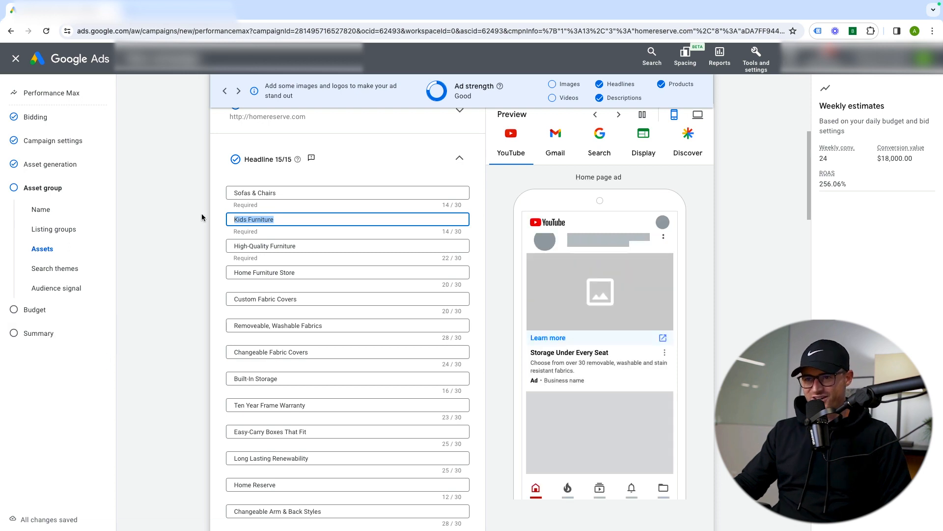
pyautogui.click(277, 192)
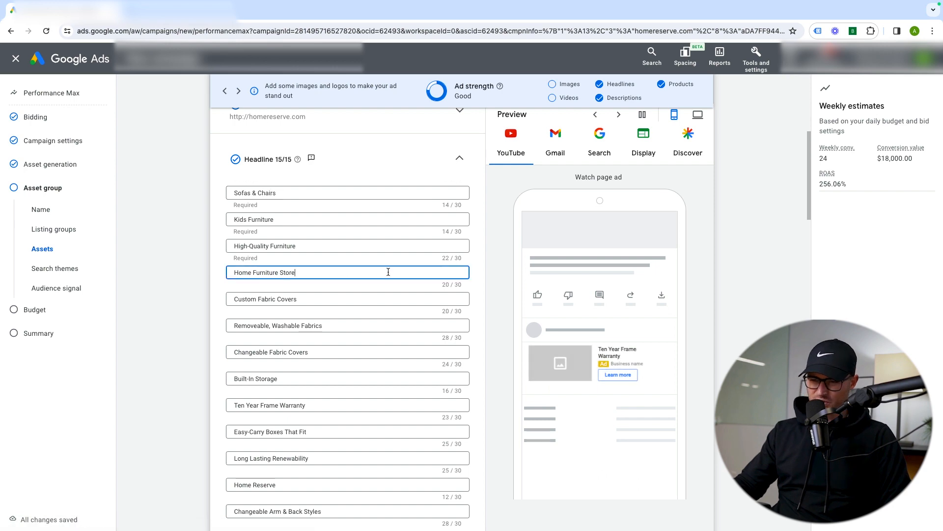
pyautogui.scroll(-9, 191, 276)
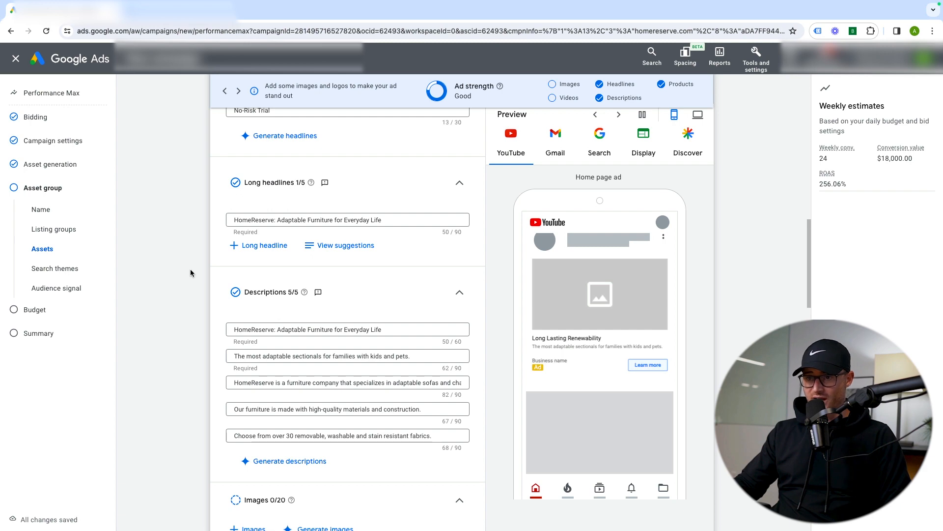
# Look over the asset group from its headlines through the images, logos, business name and videos sections, then return to the headlines
pyautogui.scroll(15, 187, 271)
pyautogui.scroll(-6, 186, 271)
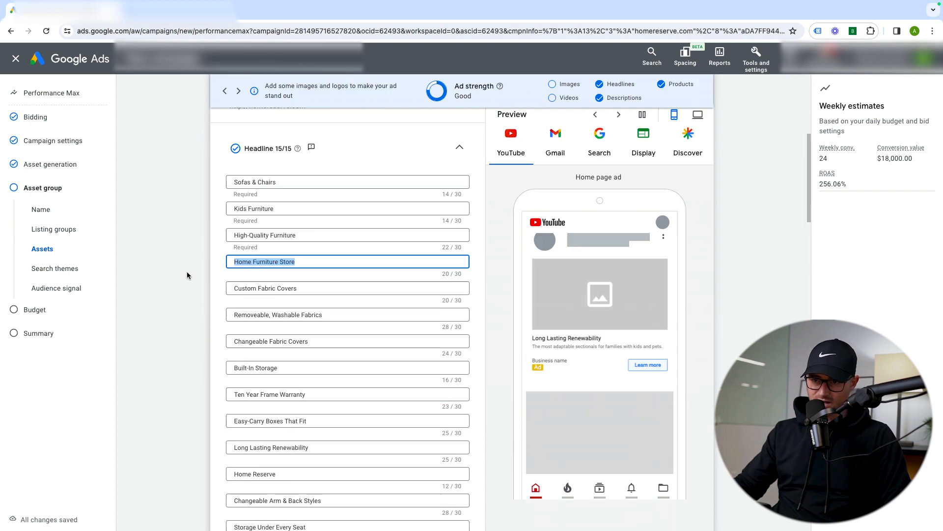
pyautogui.scroll(-5, 187, 273)
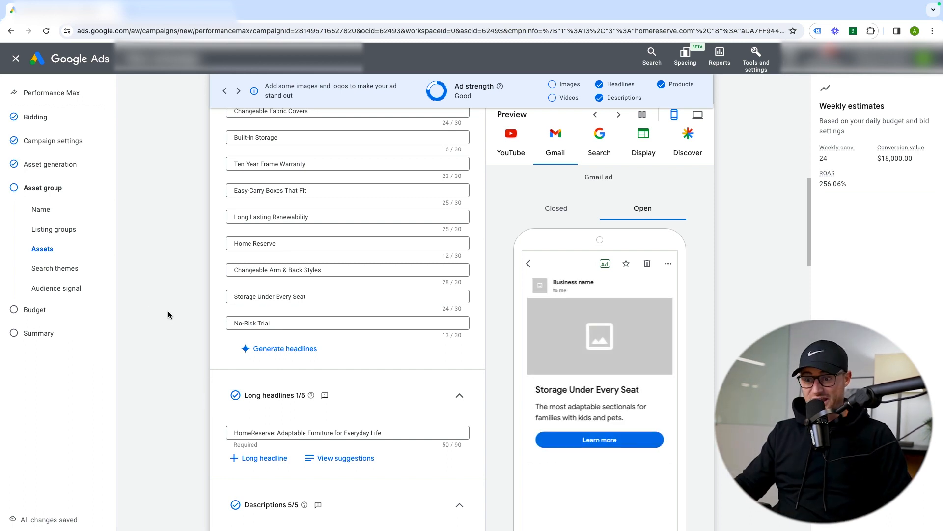
pyautogui.scroll(-5, 176, 312)
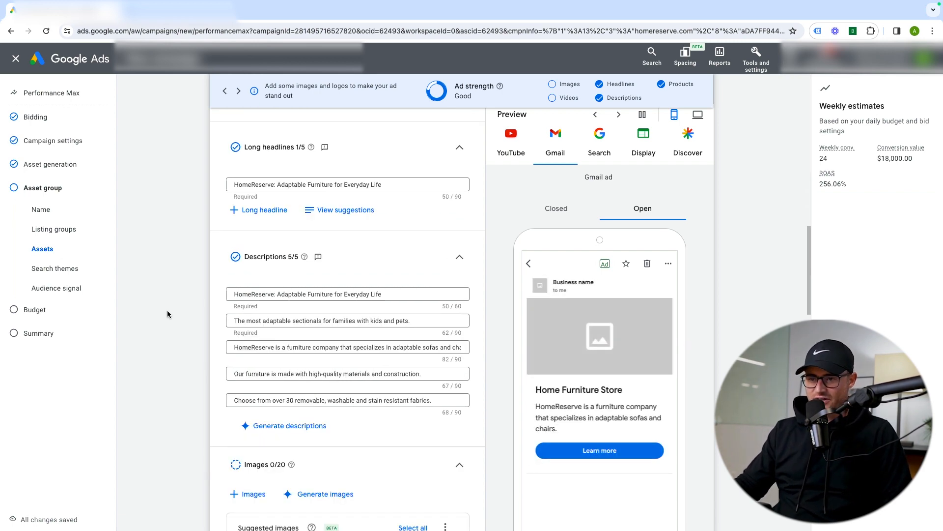
pyautogui.scroll(-15, 185, 304)
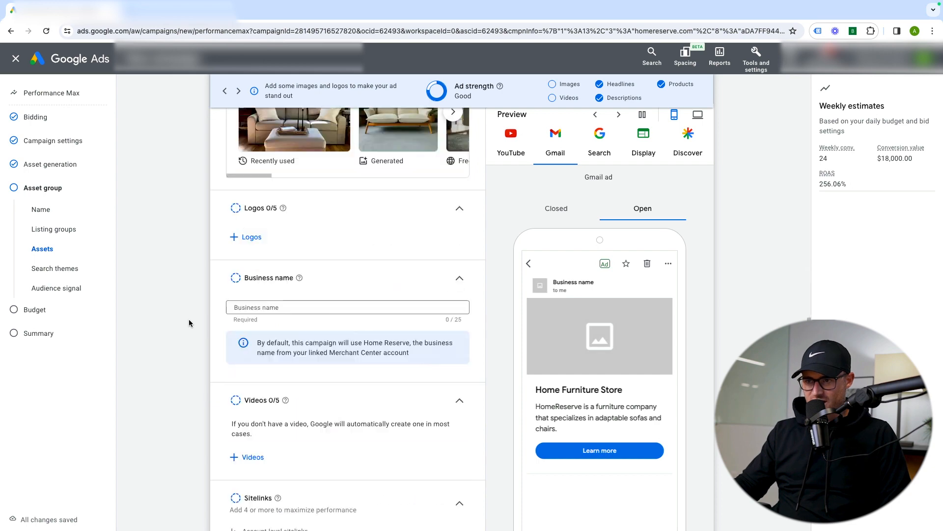
pyautogui.scroll(-5, 196, 287)
pyautogui.scroll(20, 198, 284)
pyautogui.scroll(-1, 225, 271)
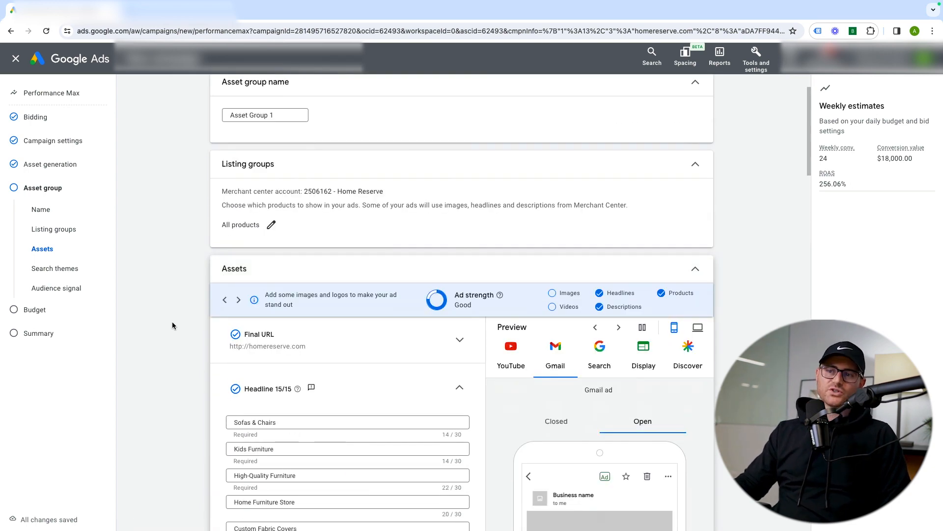
pyautogui.scroll(-4, 172, 321)
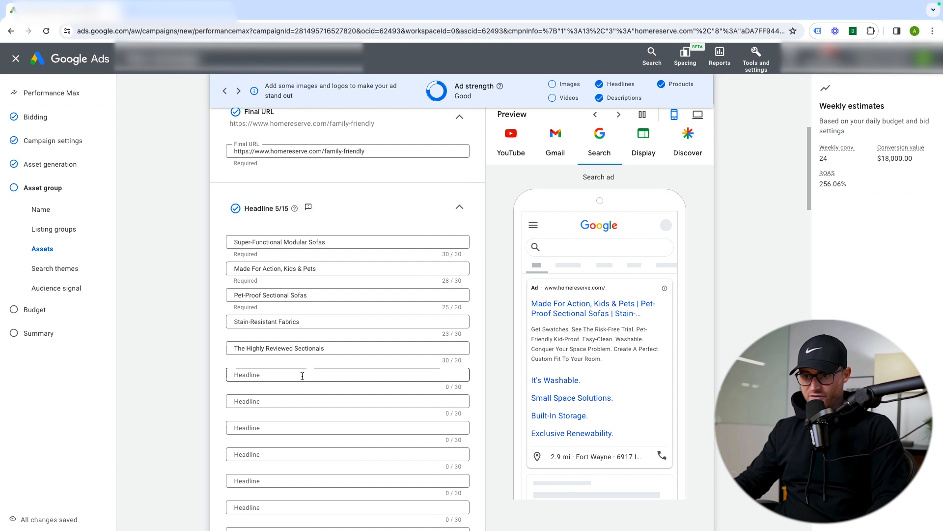
# Examine the asset group's family-friendly final URL together with the headlines written for it
pyautogui.scroll(-1, 438, 347)
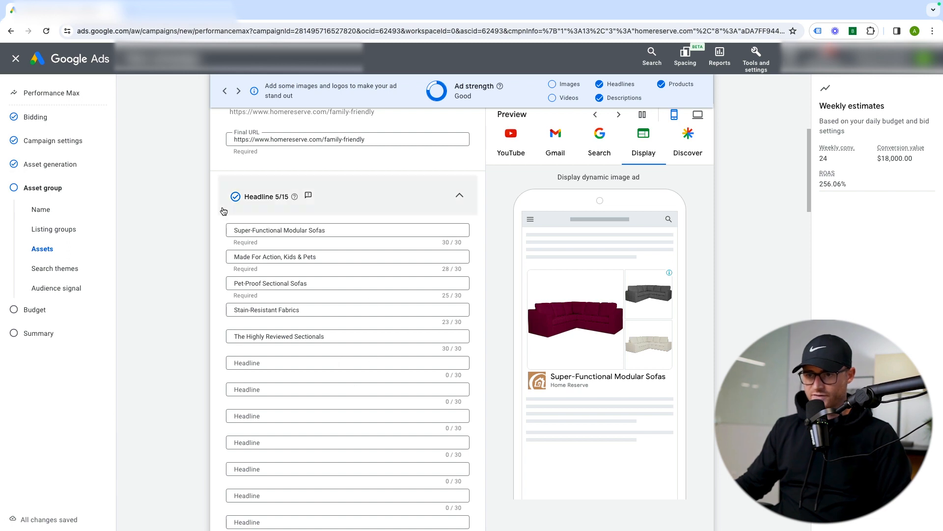
pyautogui.scroll(2, 181, 197)
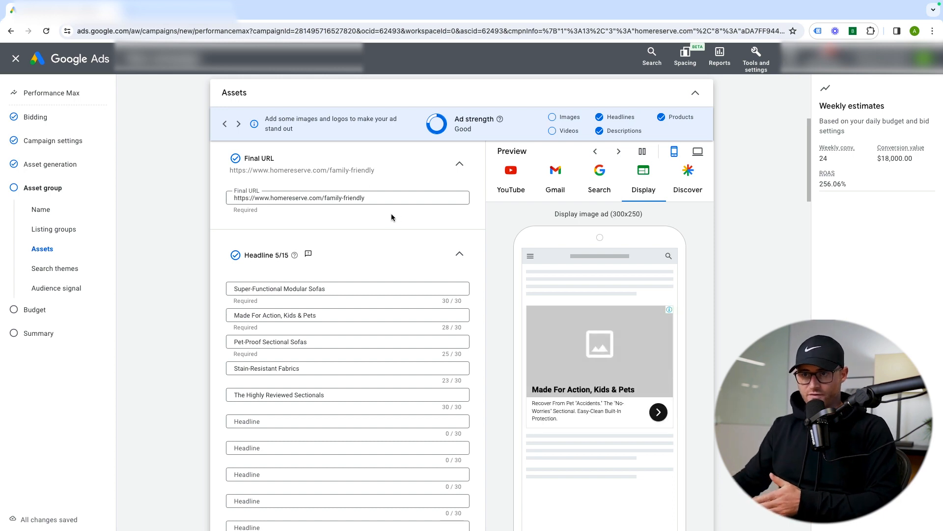
pyautogui.click(417, 199)
pyautogui.hotkey('ctrl', 'a')
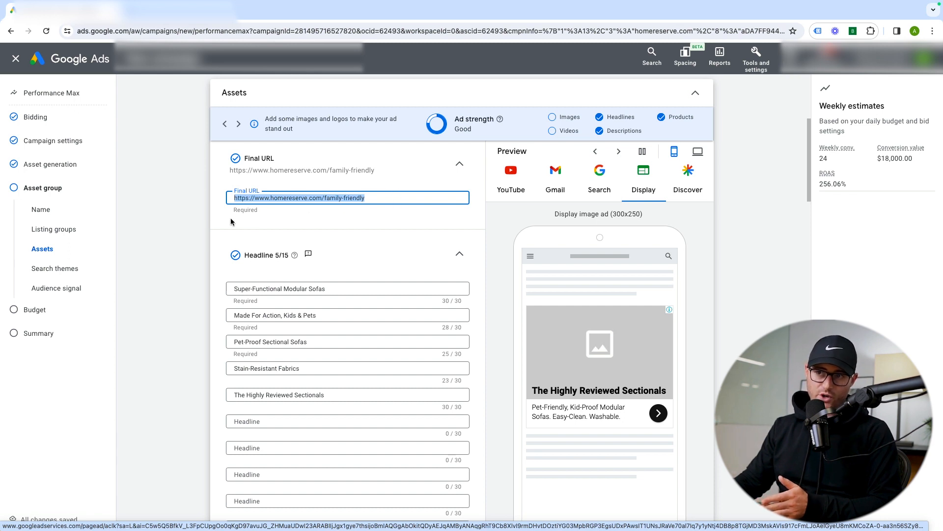
pyautogui.click(199, 224)
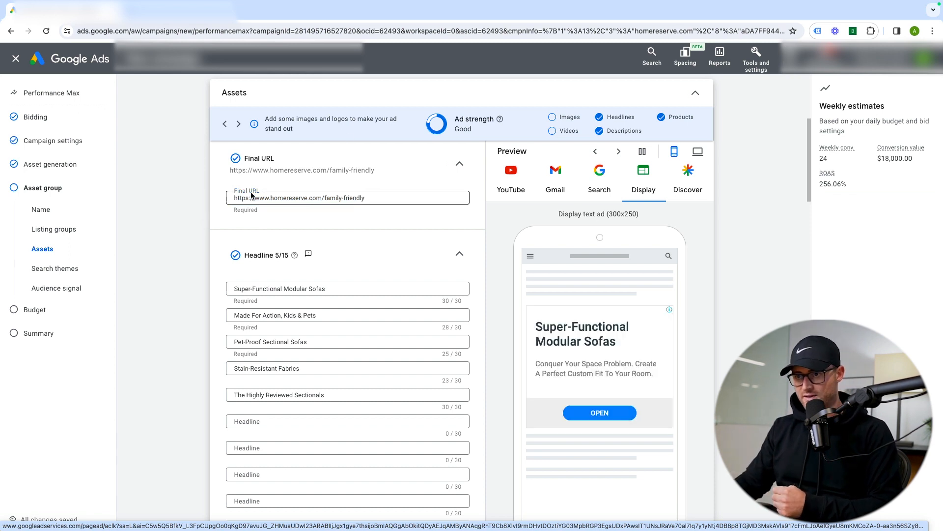
pyautogui.click(244, 198)
pyautogui.click(208, 225)
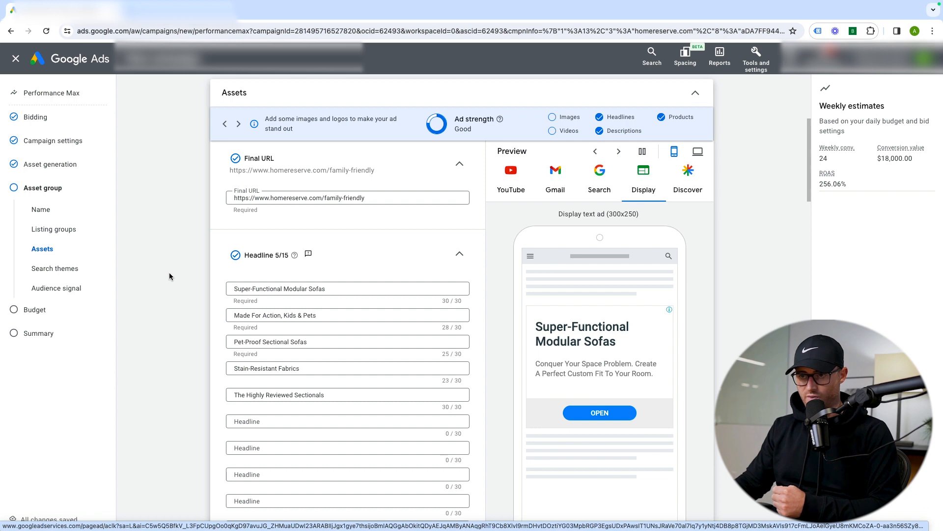
# Review the long headlines and descriptions written for the family-friendly page, and return to the listing groups
pyautogui.scroll(-8, 170, 270)
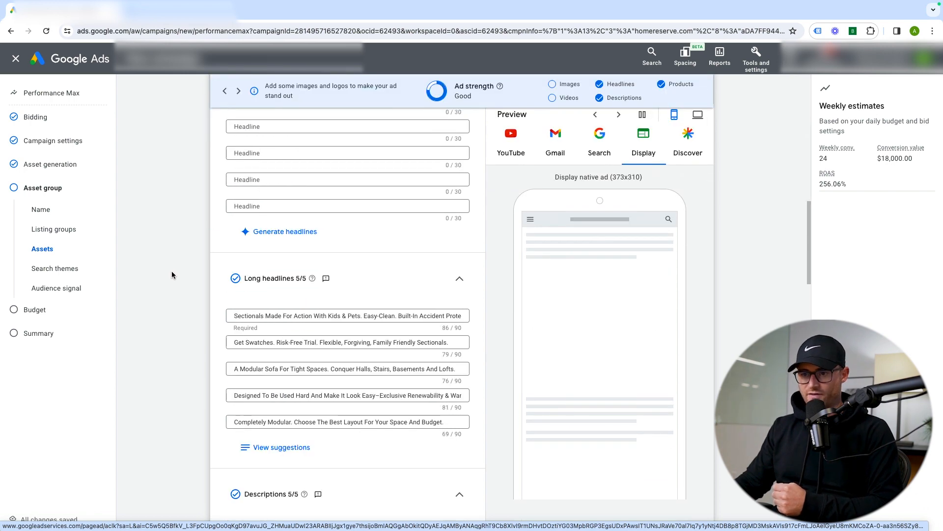
pyautogui.scroll(-7, 243, 415)
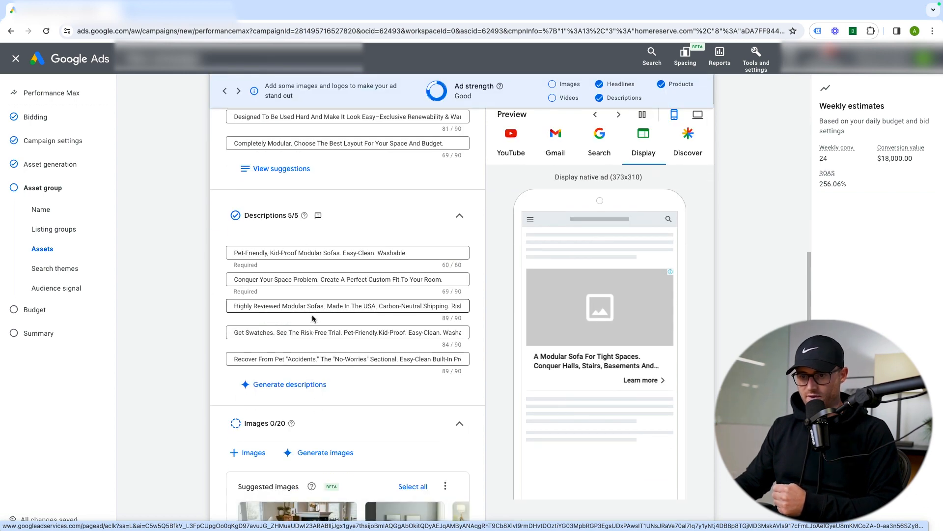
pyautogui.scroll(4, 408, 391)
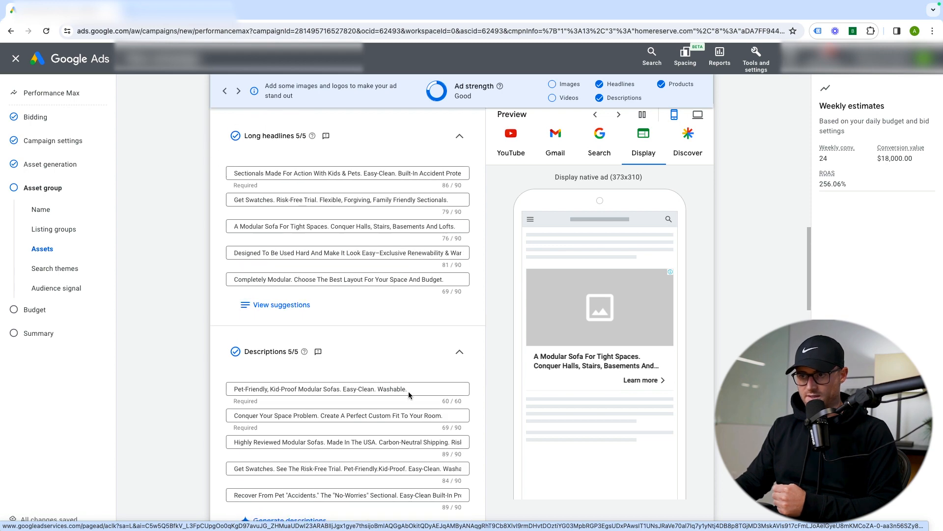
pyautogui.scroll(-4, 375, 349)
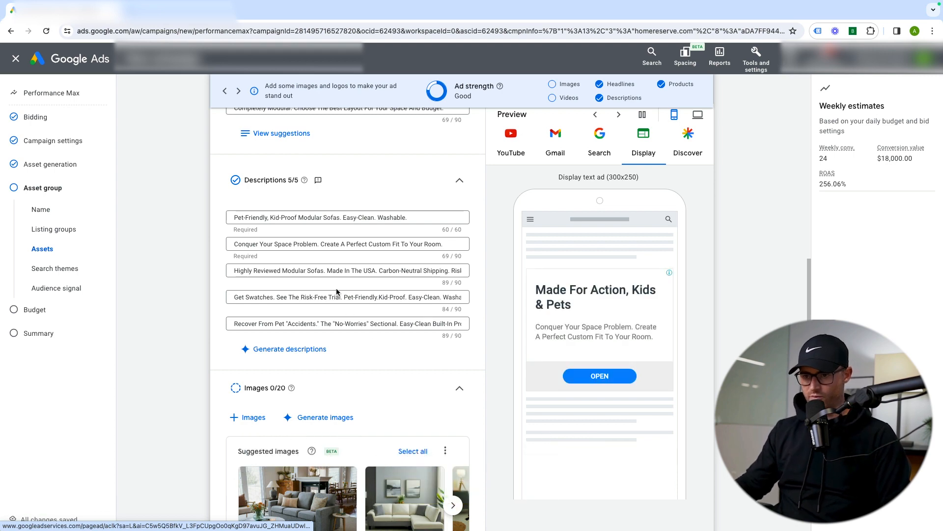
pyautogui.scroll(15, 330, 288)
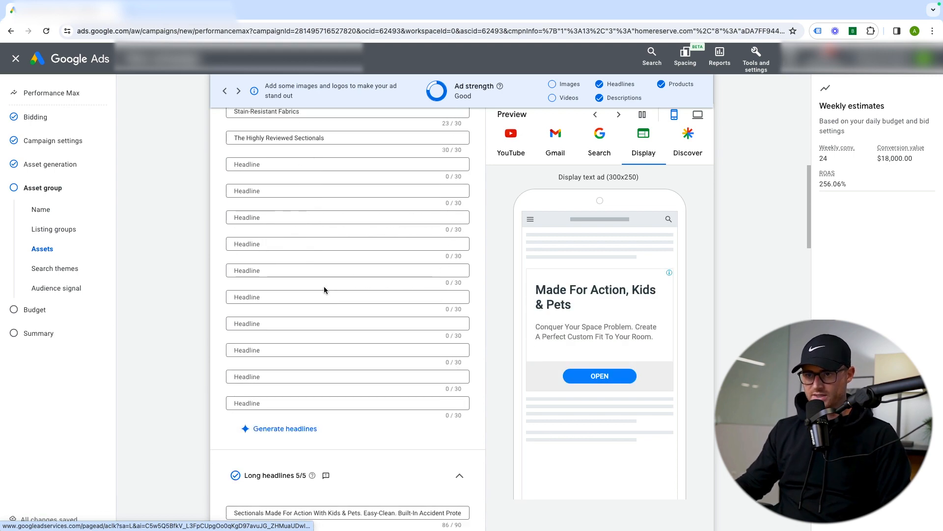
pyautogui.scroll(5, 295, 245)
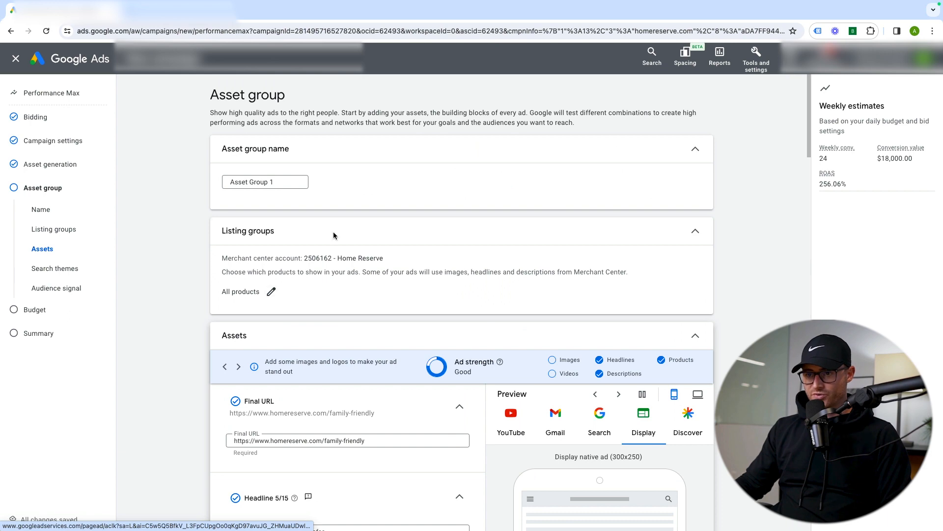
# Restrict the listing group to a selection of products by product type, choosing standard seat sectional, and save it
pyautogui.moveTo(210, 269); pyautogui.dragTo(642, 276)
pyautogui.click(272, 292)
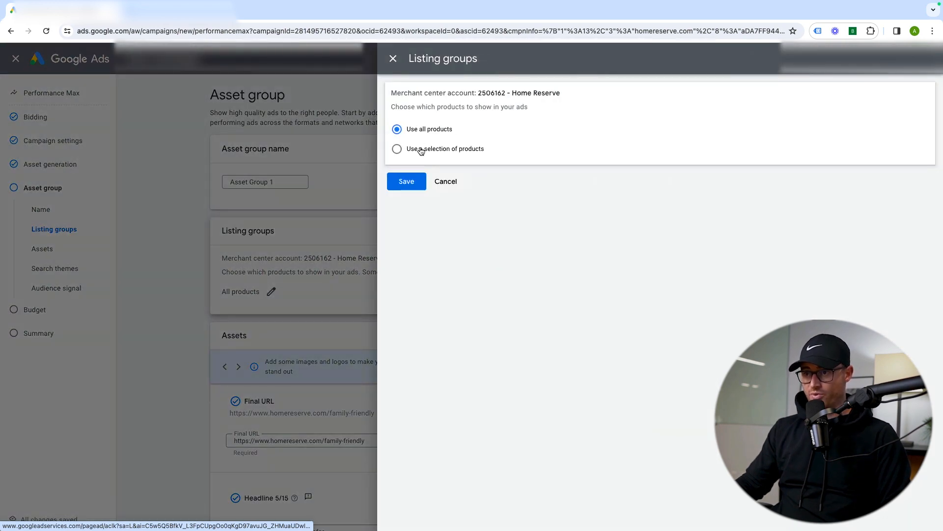
pyautogui.click(421, 149)
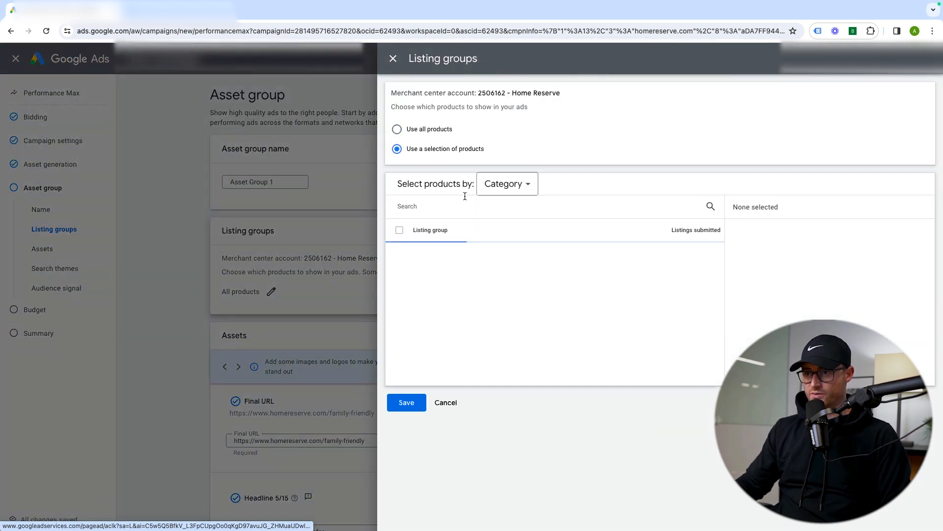
pyautogui.click(499, 184)
pyautogui.click(499, 291)
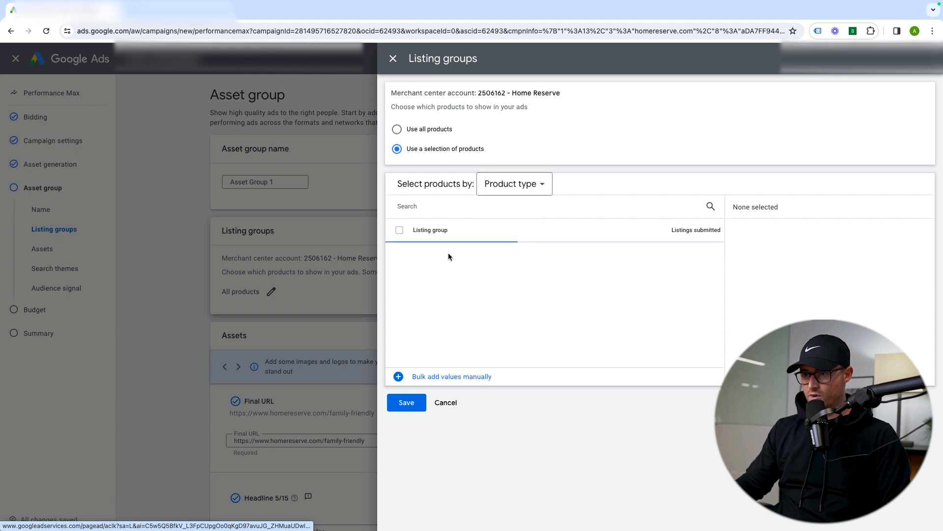
pyautogui.click(439, 308)
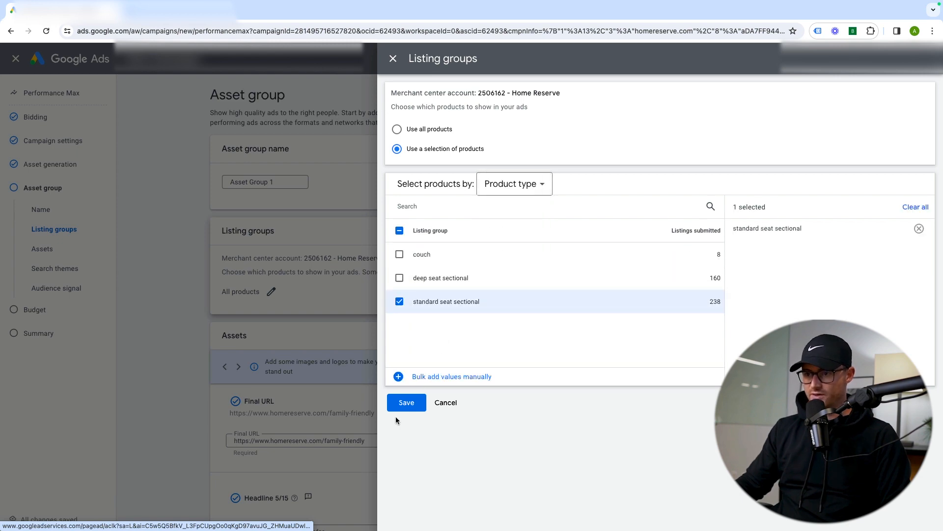
pyautogui.click(404, 404)
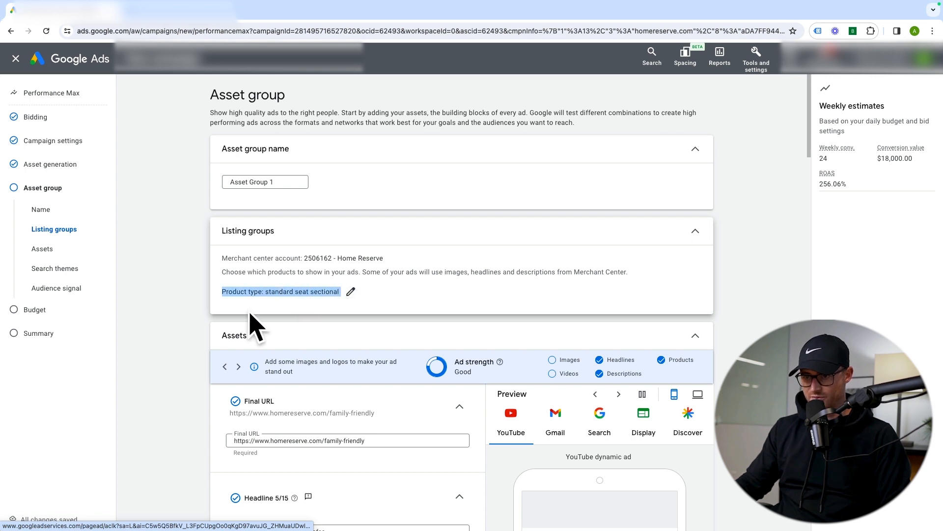
pyautogui.click(190, 300)
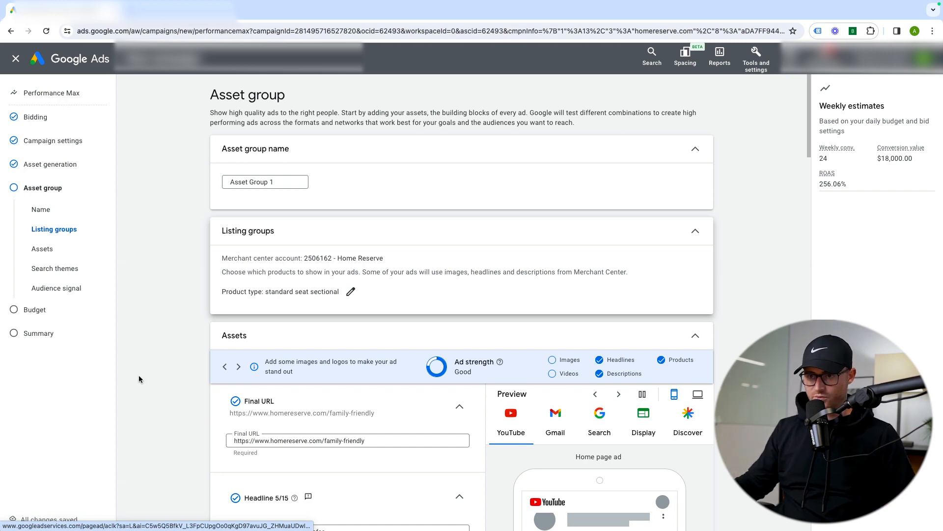
# Open the image picker for the asset group and browse the images in the asset library
pyautogui.scroll(-3, 157, 354)
pyautogui.scroll(-5, 176, 353)
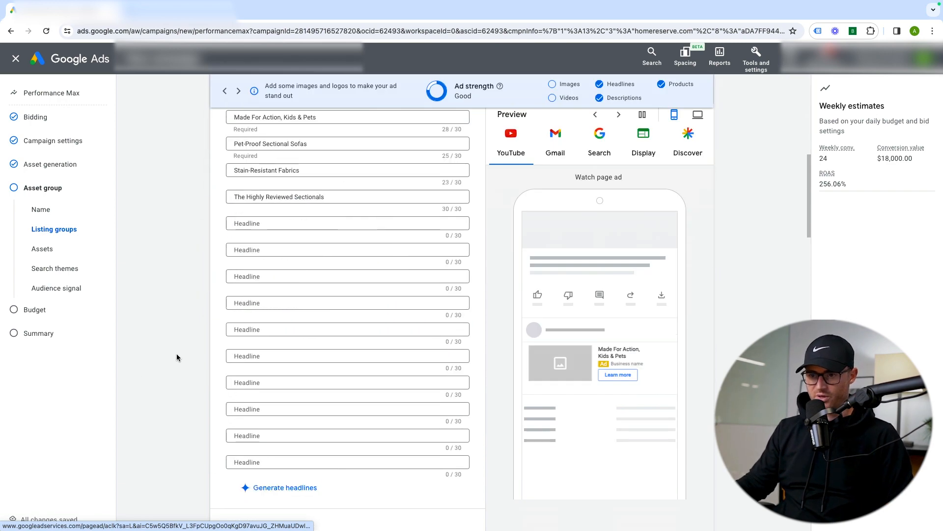
pyautogui.scroll(-10, 177, 354)
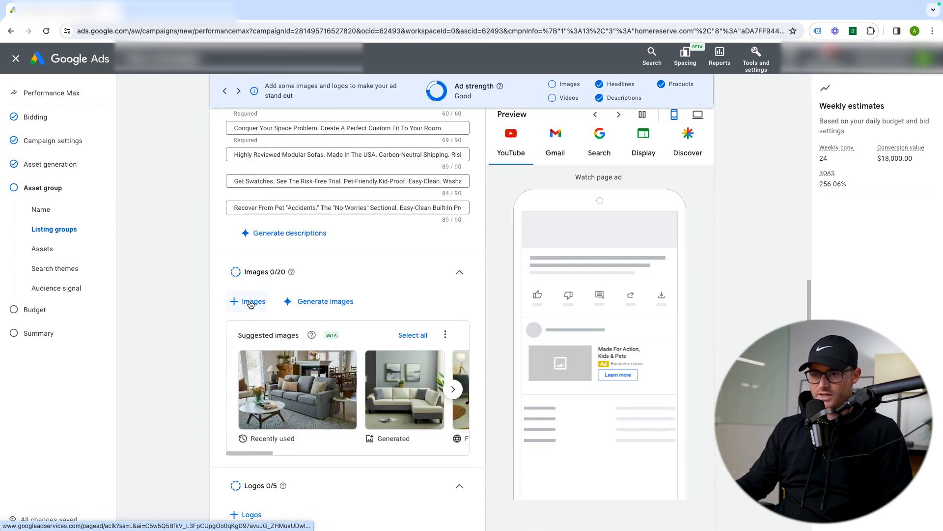
pyautogui.click(250, 303)
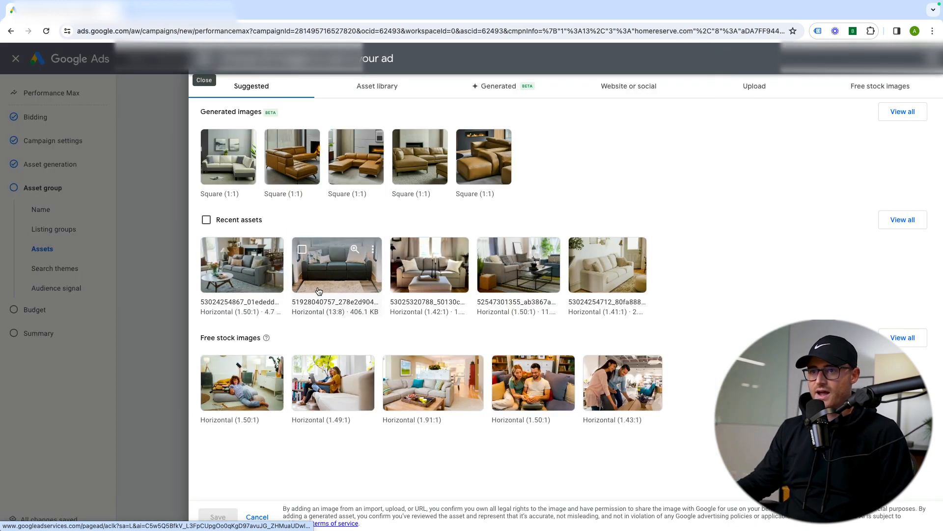
pyautogui.click(333, 97)
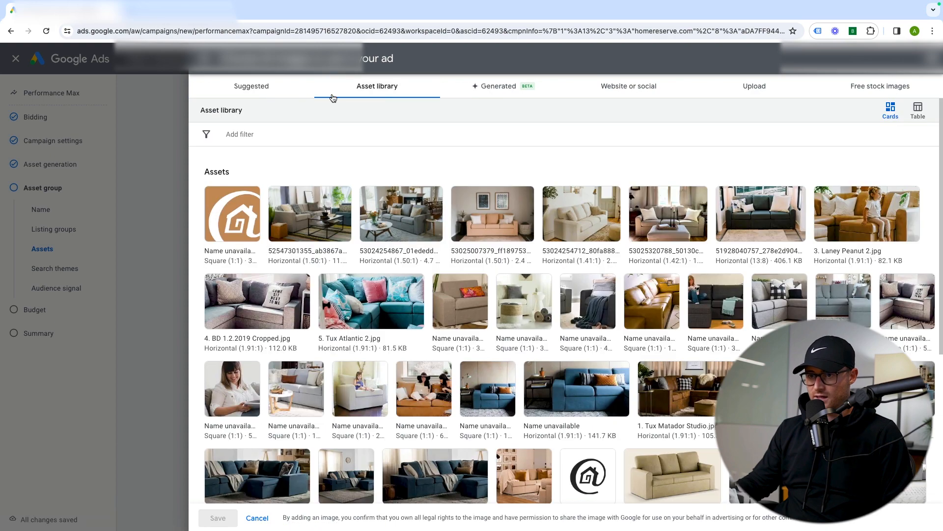
pyautogui.scroll(-5, 489, 210)
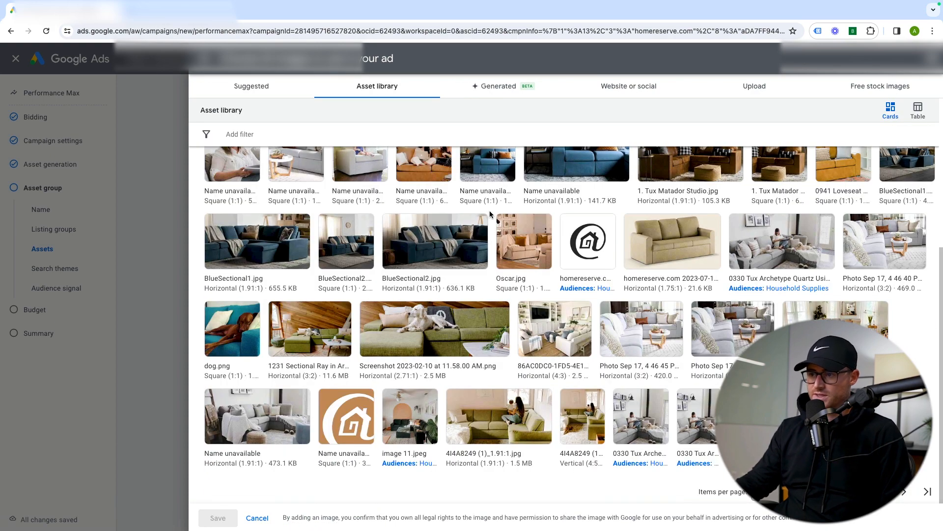
pyautogui.scroll(5, 489, 211)
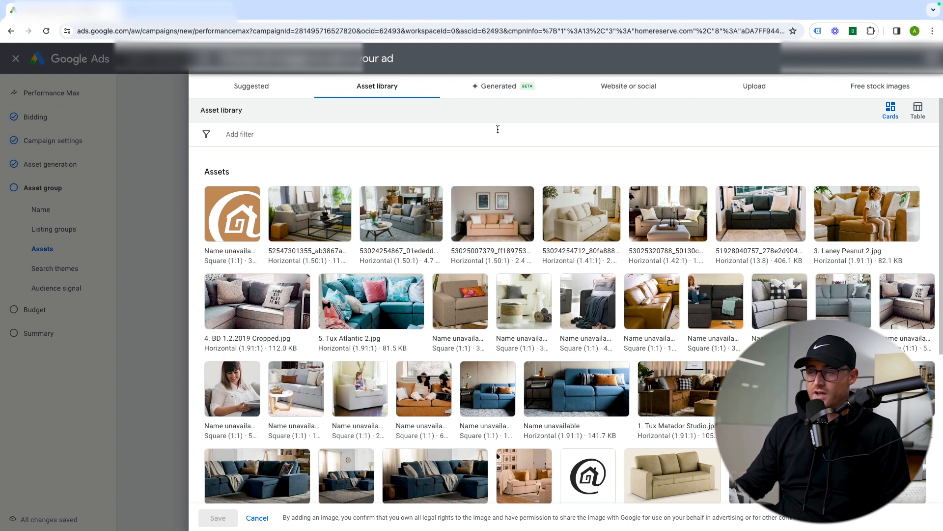
pyautogui.click(639, 86)
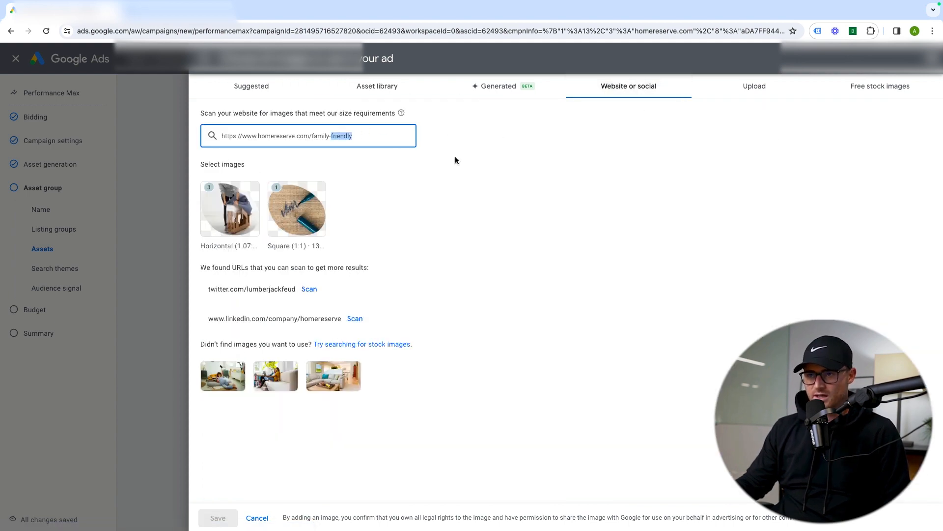
pyautogui.press('Return')
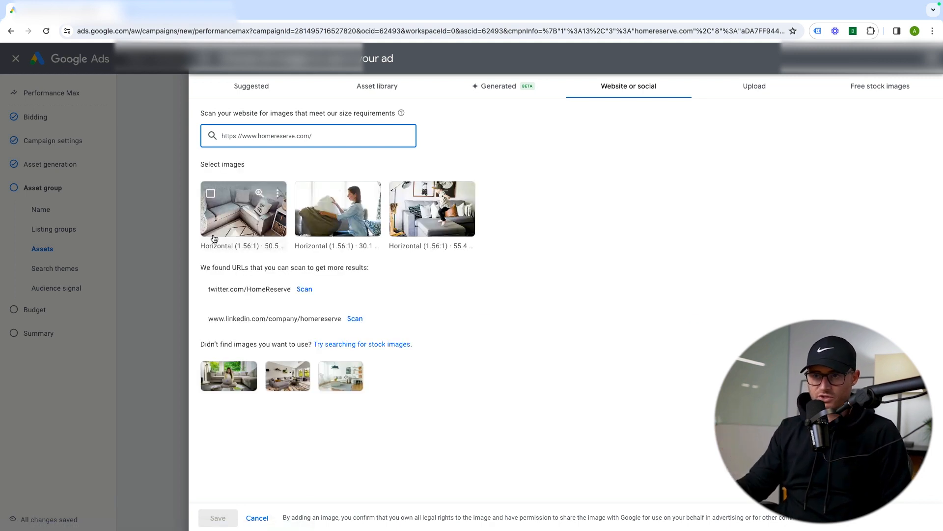
pyautogui.click(246, 212)
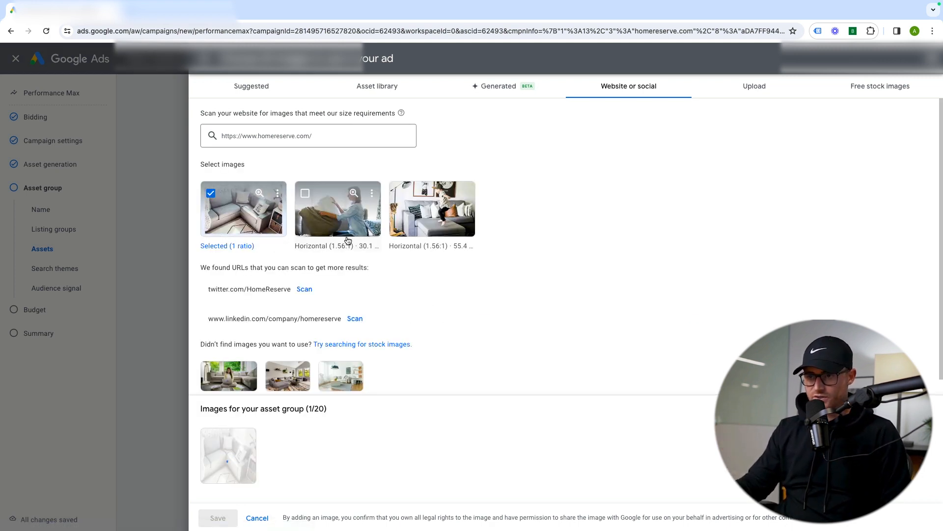
pyautogui.click(401, 221)
pyautogui.click(338, 212)
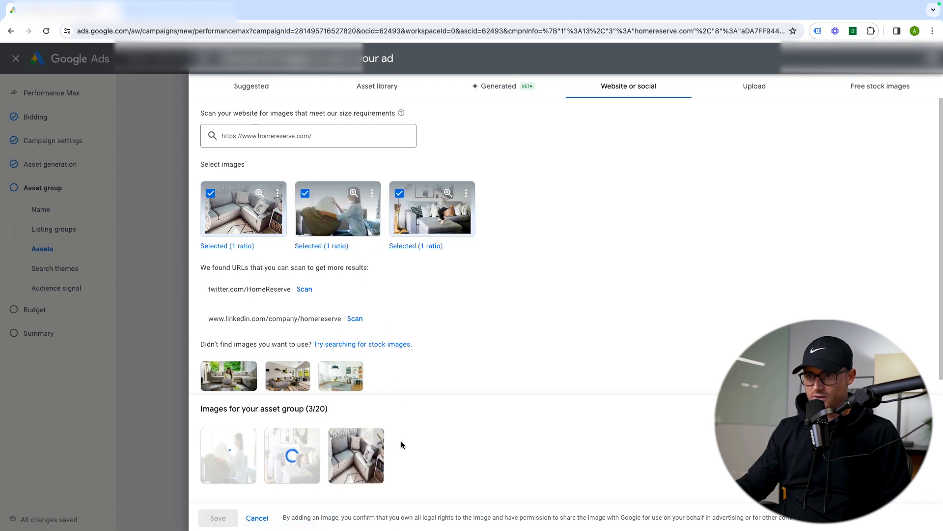
# Review the AI-generated images for the asset group and preview the details of the first grey-and-cream sectional image
pyautogui.click(513, 88)
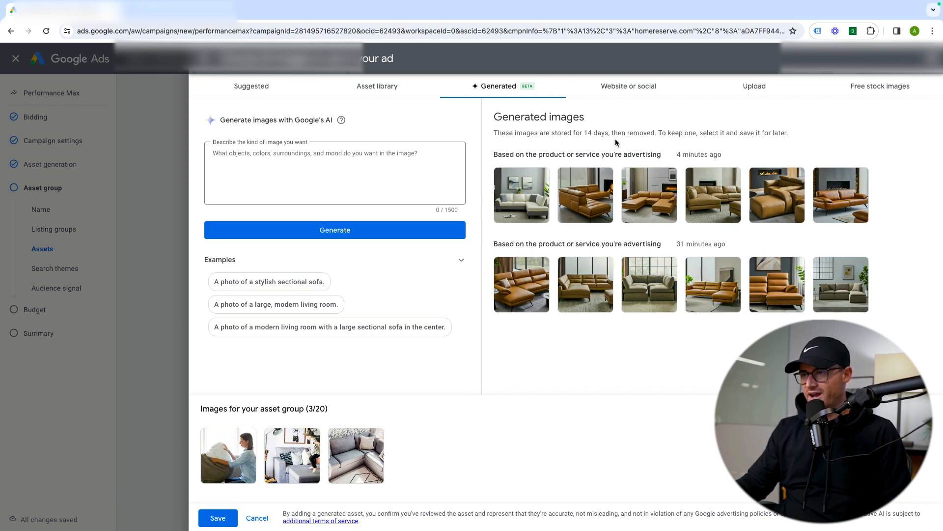
pyautogui.moveTo(543, 206)
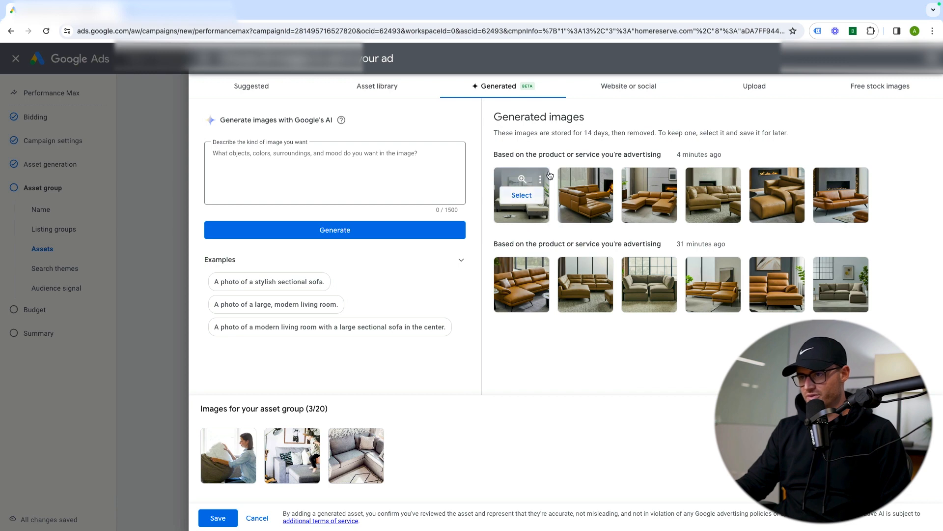
pyautogui.click(523, 179)
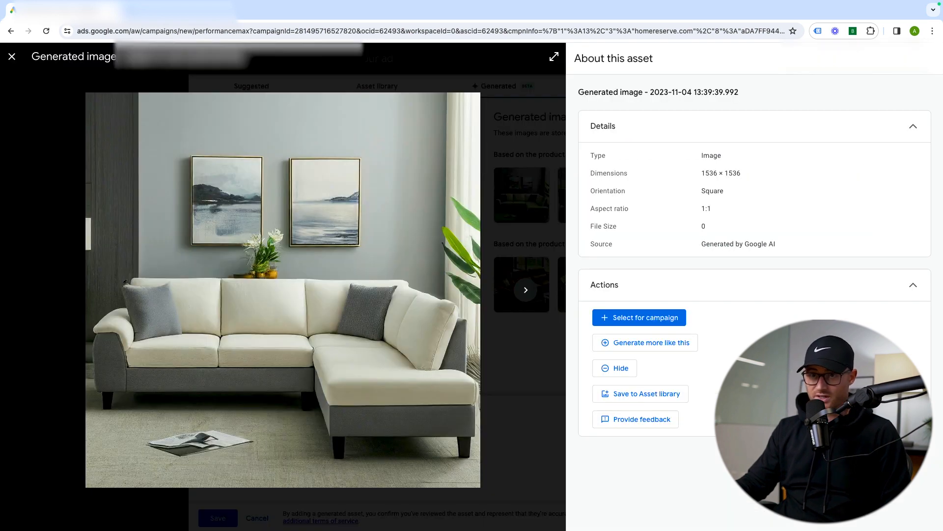
pyautogui.click(507, 215)
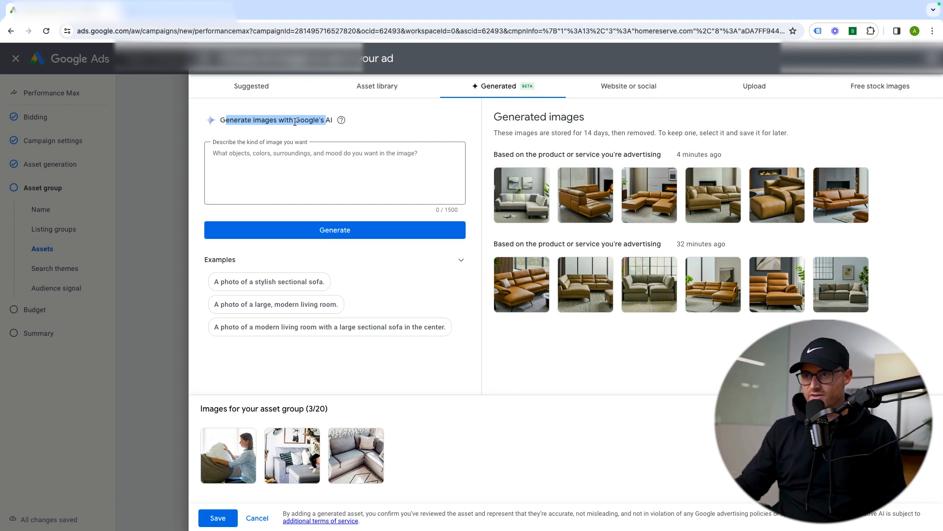
pyautogui.click(411, 89)
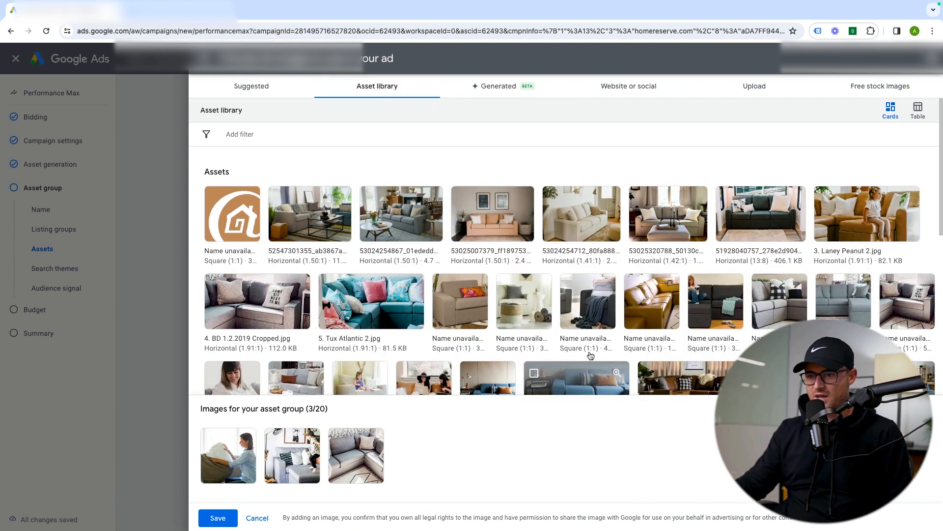
pyautogui.click(337, 225)
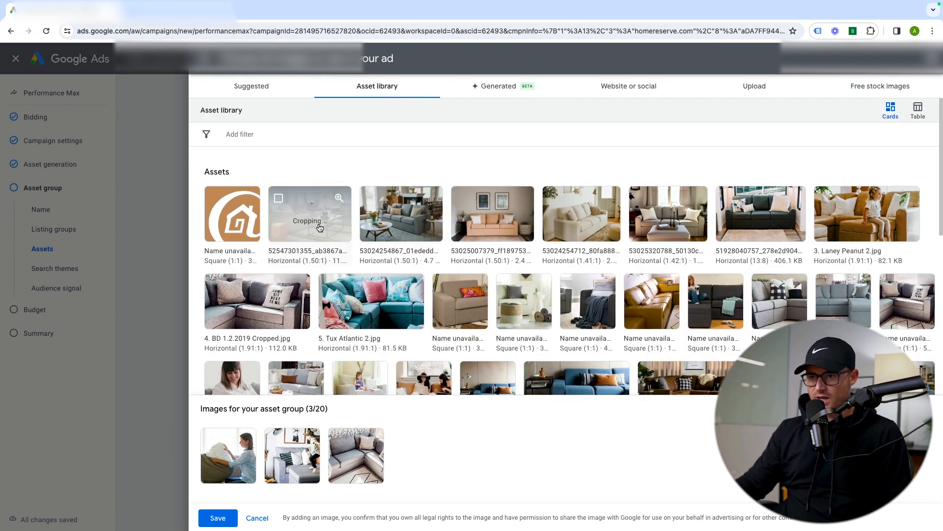
pyautogui.click(407, 234)
pyautogui.click(576, 237)
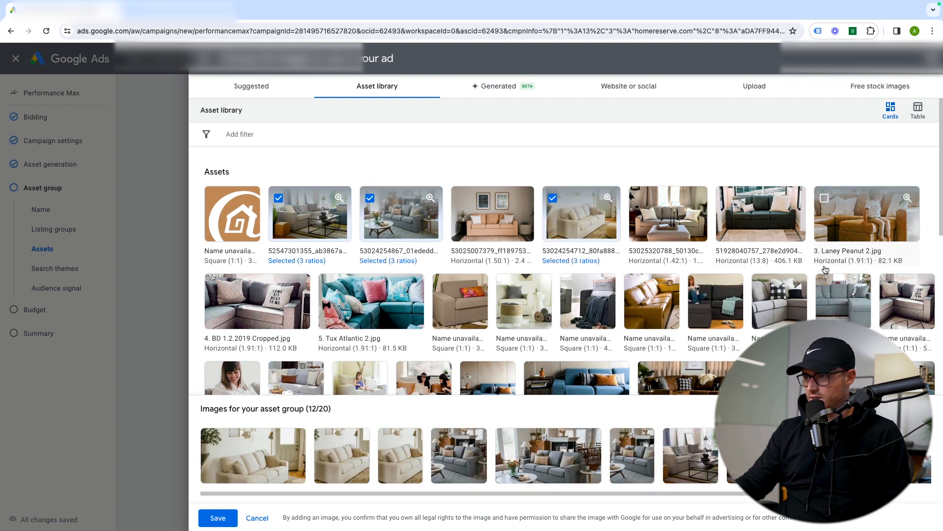
pyautogui.click(260, 314)
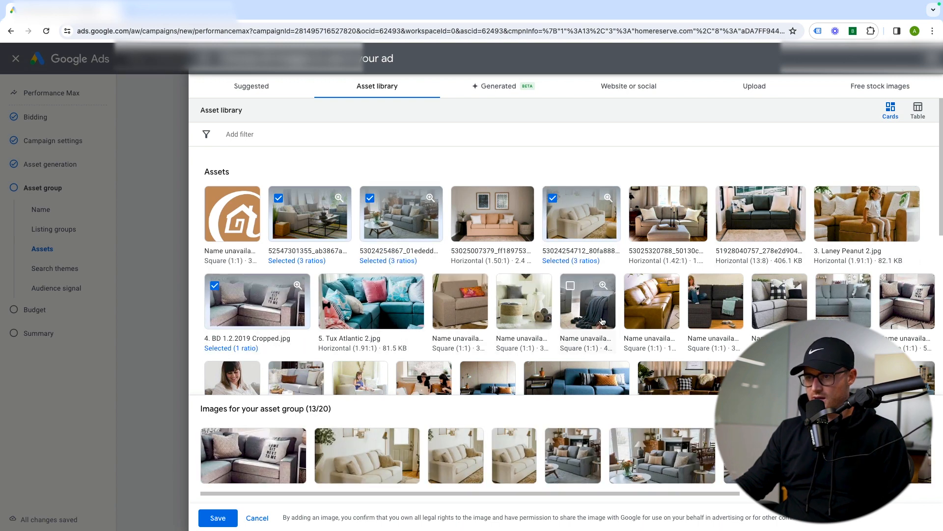
pyautogui.click(848, 312)
pyautogui.click(907, 302)
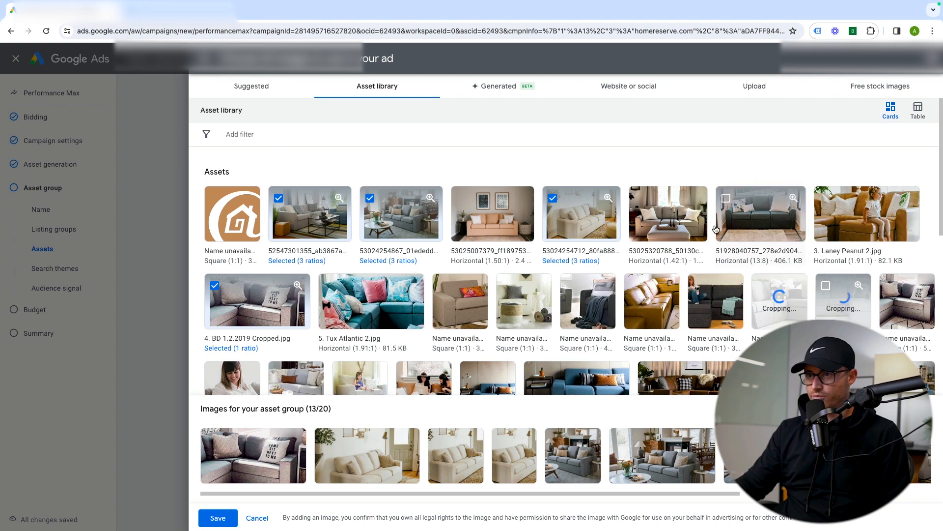
# Add BlueSectional1.jpg, BlueSectional2.jpg and a Photo Sep 17 living room image from the asset library, and save the image selection
pyautogui.scroll(-4, 540, 265)
pyautogui.click(435, 265)
pyautogui.click(257, 266)
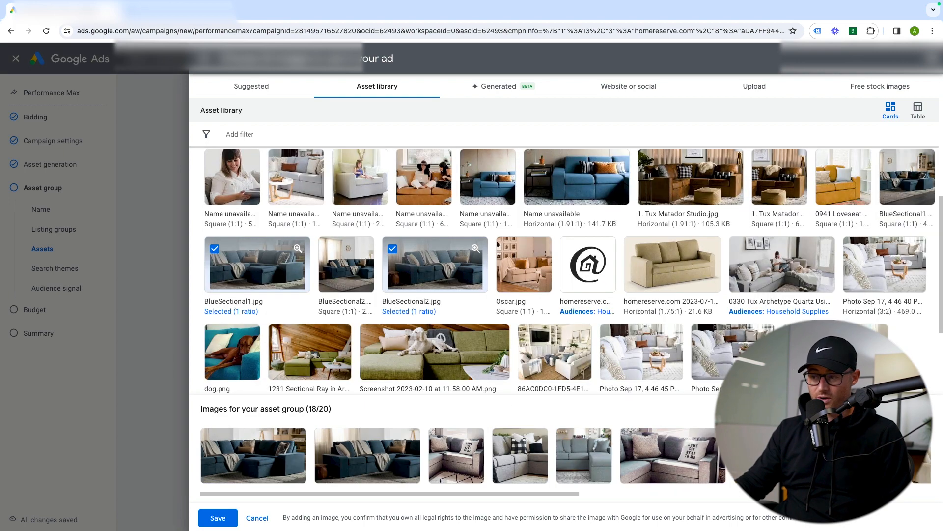
pyautogui.click(781, 265)
pyautogui.click(884, 265)
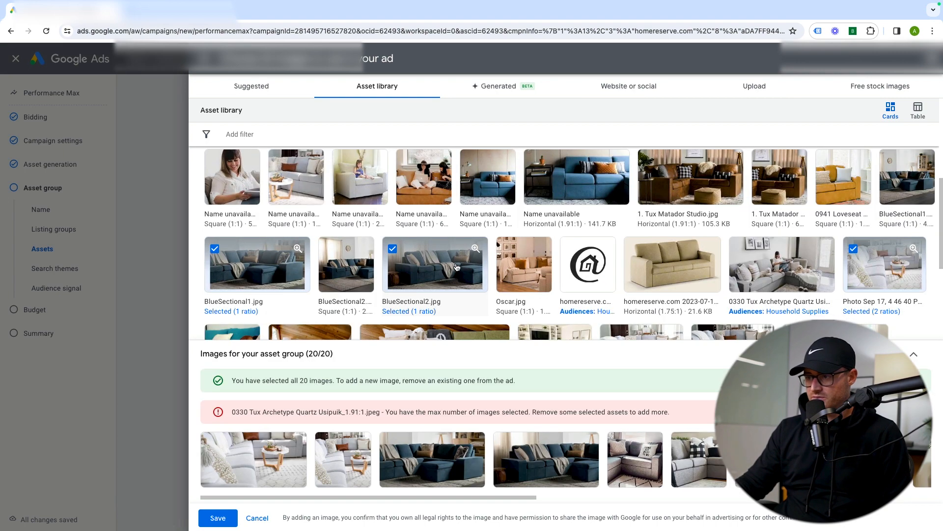
pyautogui.scroll(-2, 432, 267)
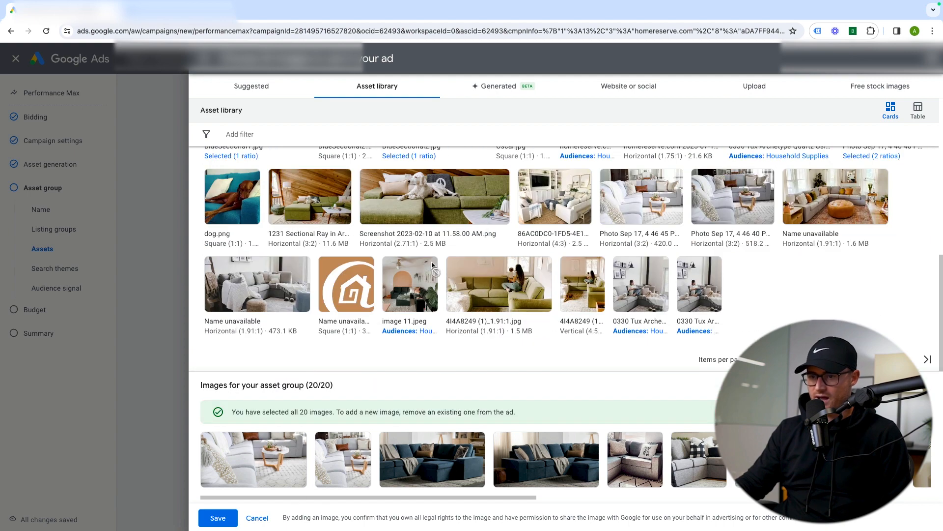
pyautogui.click(219, 521)
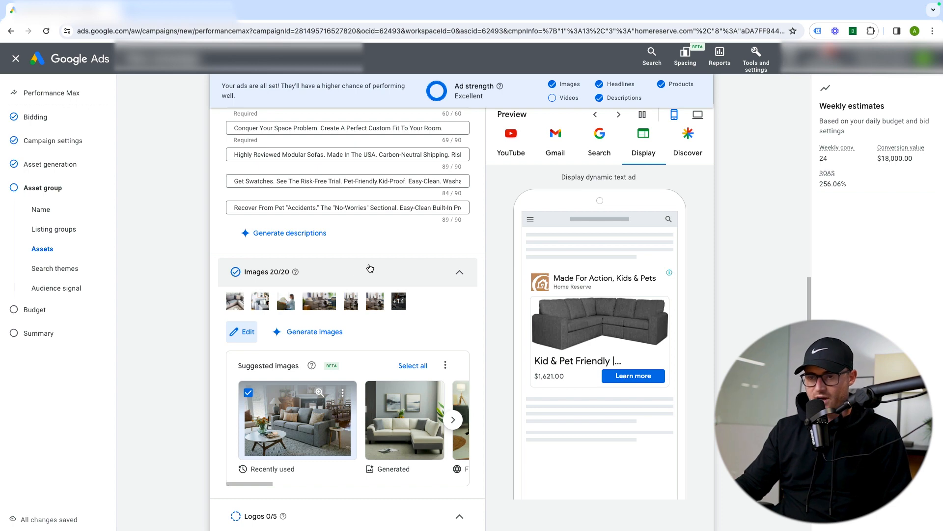
# Add the black-and-white homereserve logo from the asset library to the asset group's logos and save it
pyautogui.scroll(-3, 351, 248)
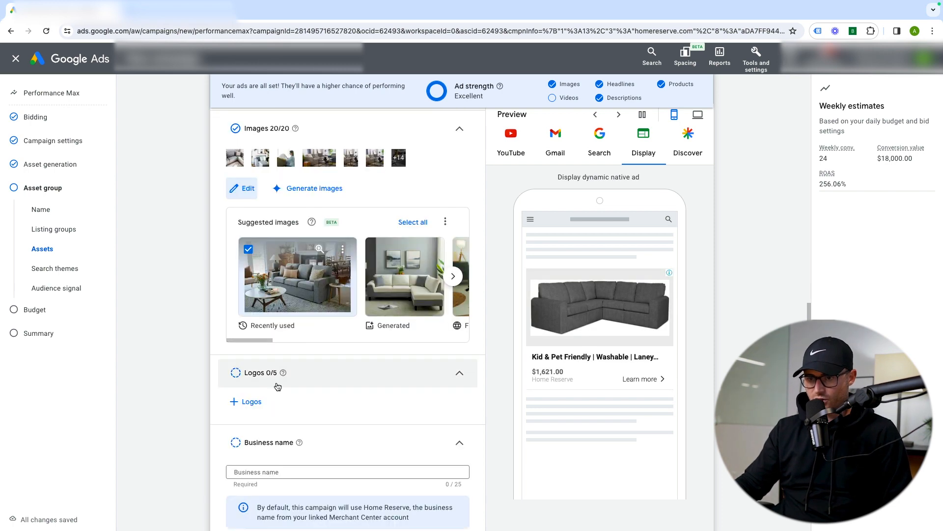
pyautogui.click(248, 402)
pyautogui.click(612, 89)
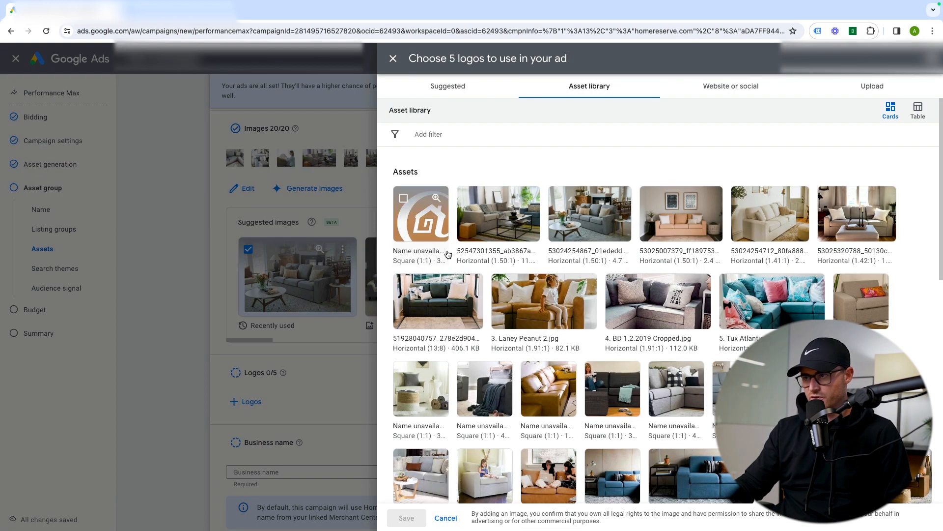
pyautogui.scroll(-10, 587, 244)
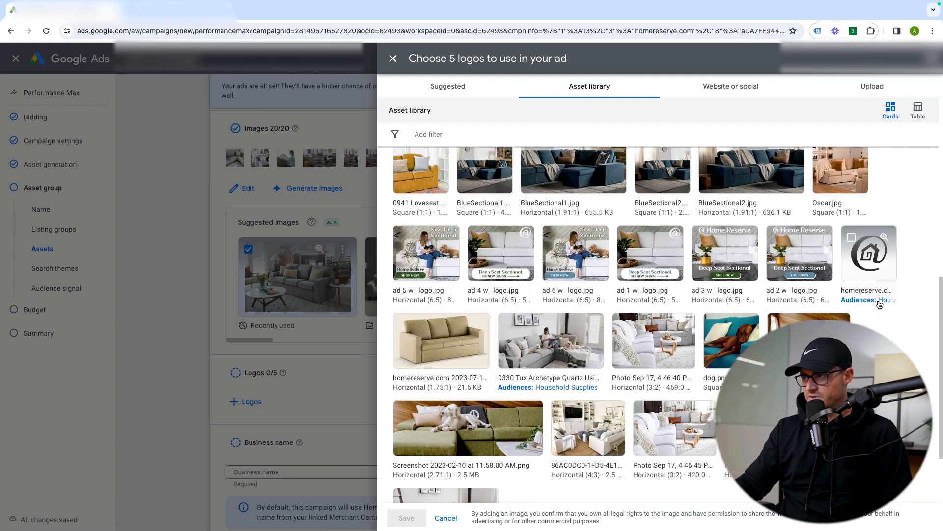
pyautogui.click(406, 517)
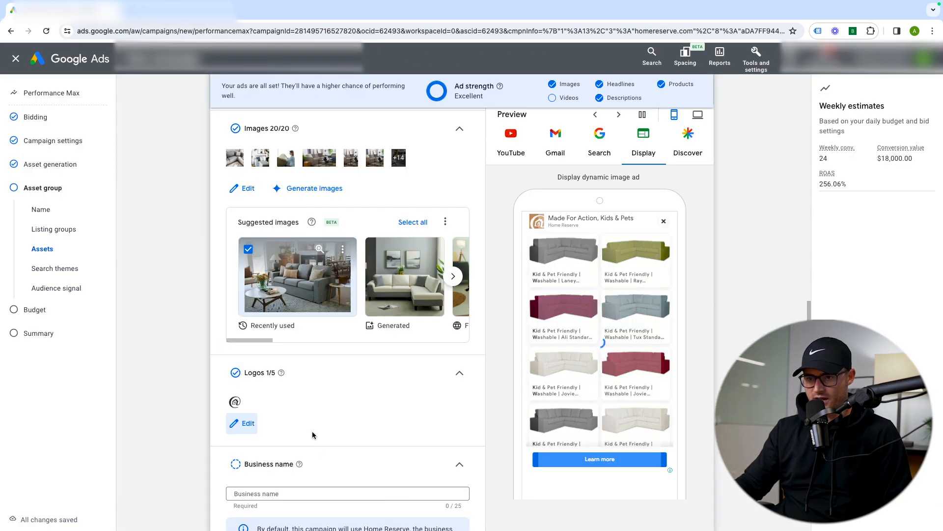
# Enter Home Reserve as the asset group's business name
pyautogui.scroll(-5, 312, 431)
pyautogui.click(295, 210)
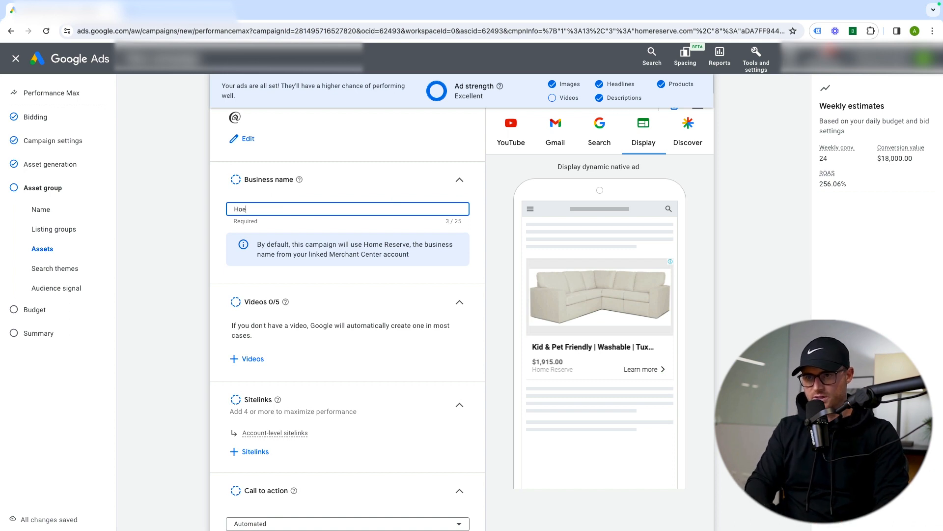
pyautogui.write('Home Reserve')
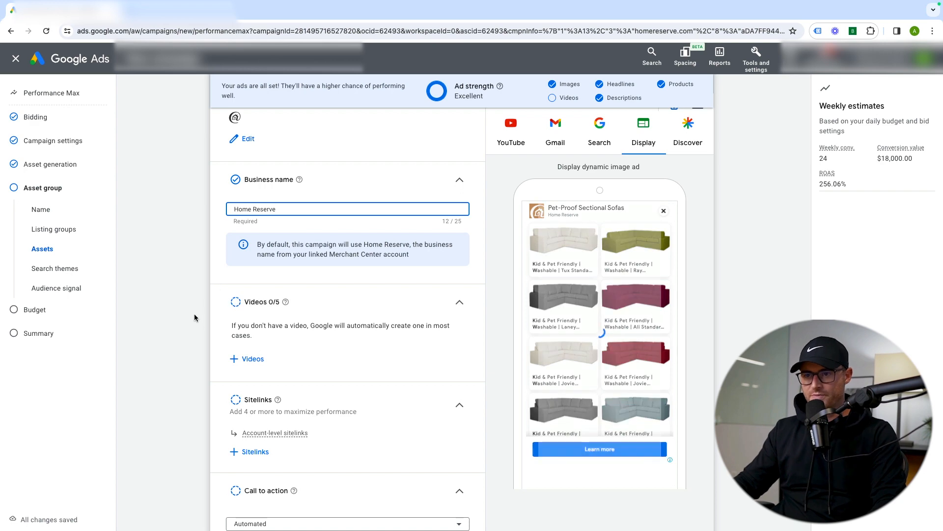
# Add the Awkward Spaces video and the two Home Reserve videos beside it from the asset library, and save the selection
pyautogui.click(246, 364)
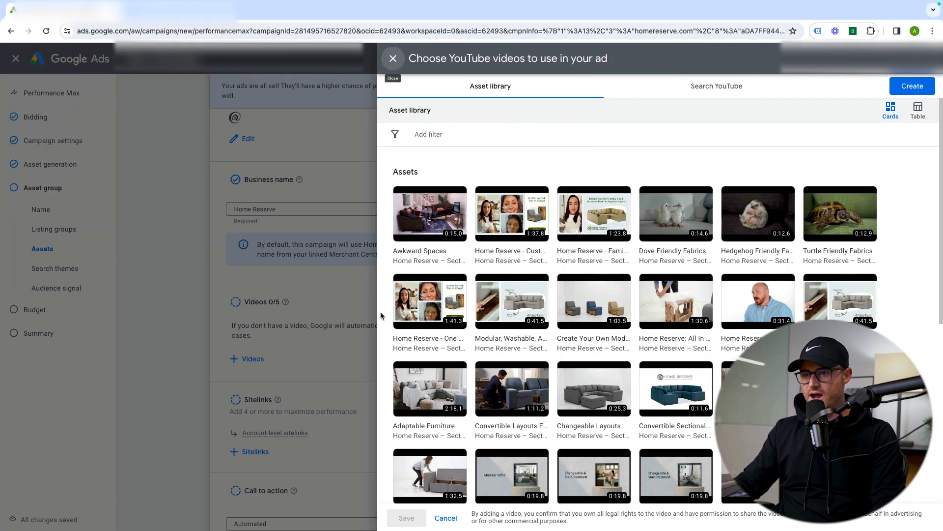
pyautogui.click(430, 216)
pyautogui.click(498, 226)
pyautogui.click(583, 224)
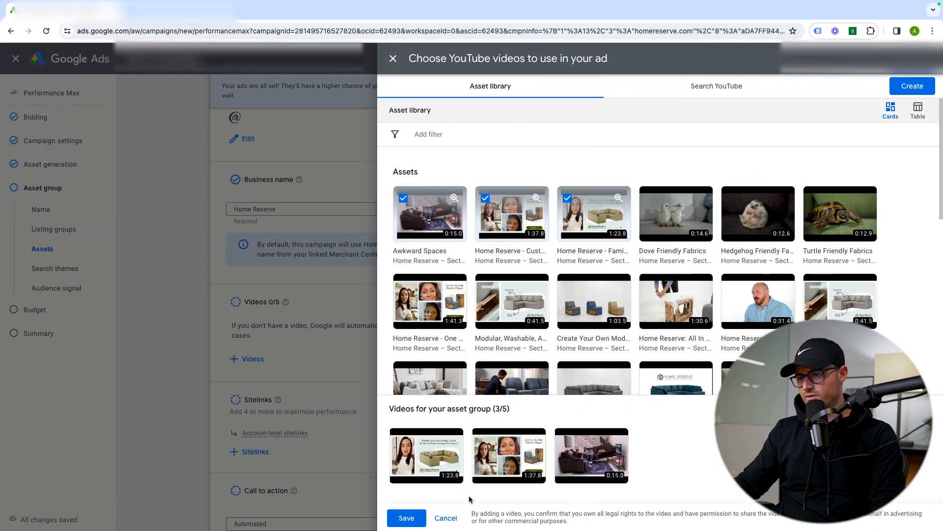
pyautogui.click(407, 517)
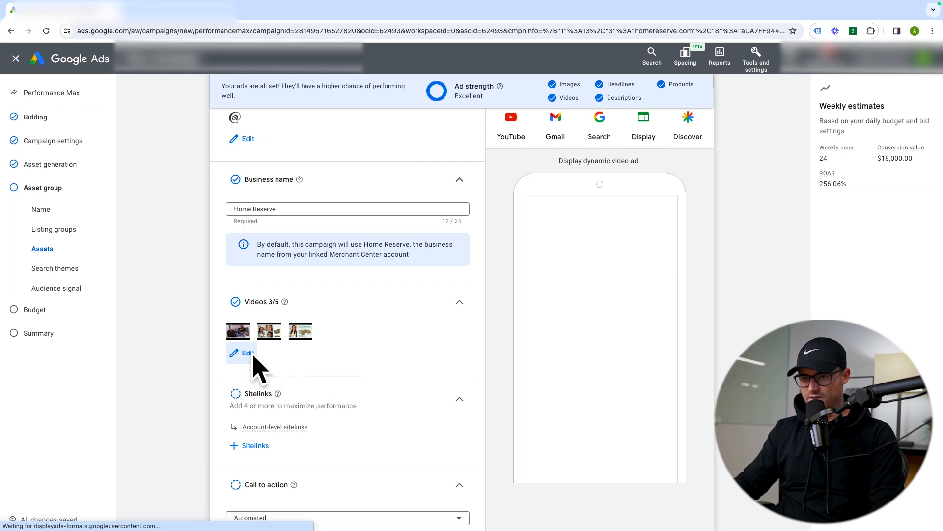
# Remove all three selected videos from the asset group and save the empty video selection
pyautogui.click(253, 355)
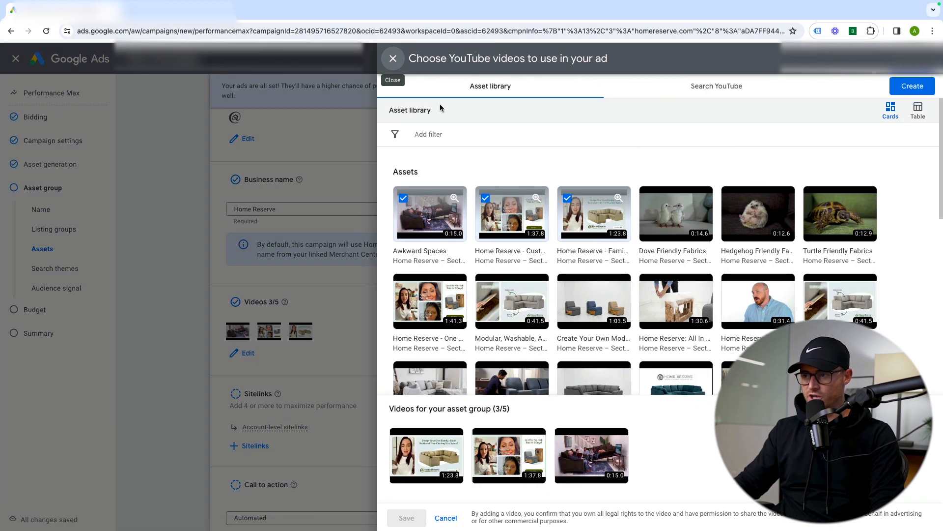
pyautogui.click(210, 305)
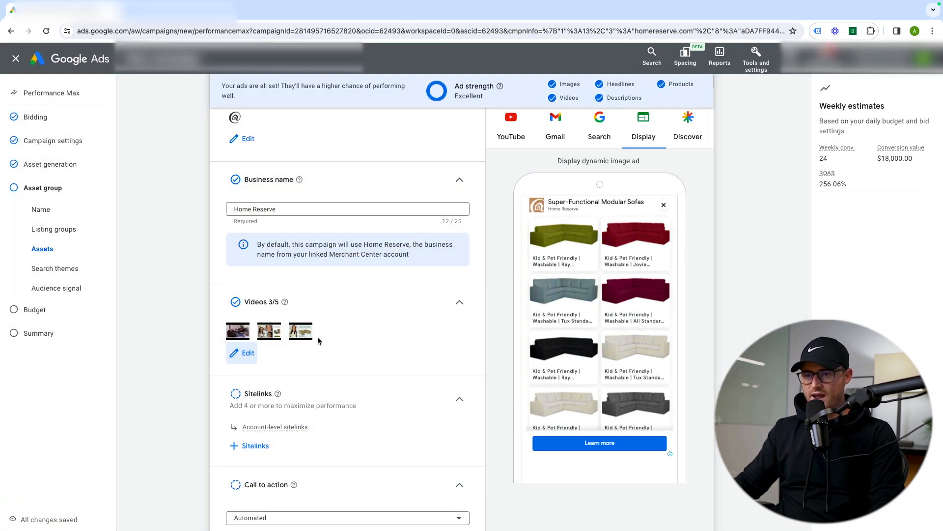
pyautogui.click(243, 350)
pyautogui.click(404, 199)
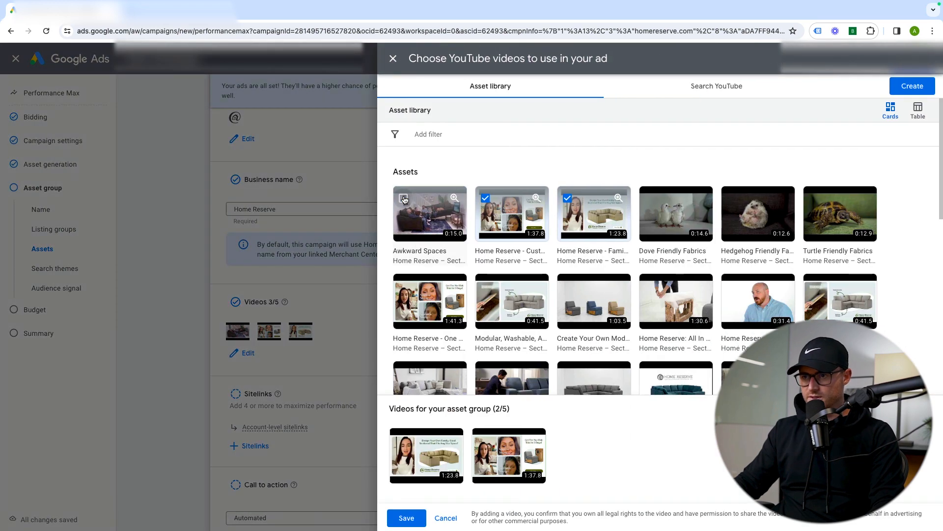
pyautogui.click(403, 199)
pyautogui.click(403, 199)
pyautogui.click(485, 198)
pyautogui.click(567, 198)
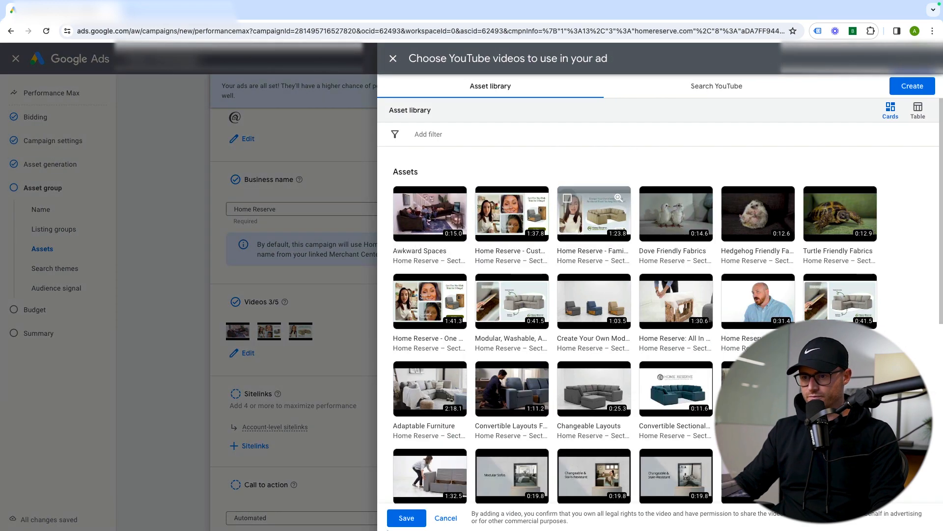
pyautogui.click(403, 518)
# Read the note on automatic video creation, and save Awkward Spaces and the two neighbouring Home Reserve videos to the asset group again
pyautogui.moveTo(269, 337); pyautogui.dragTo(233, 322)
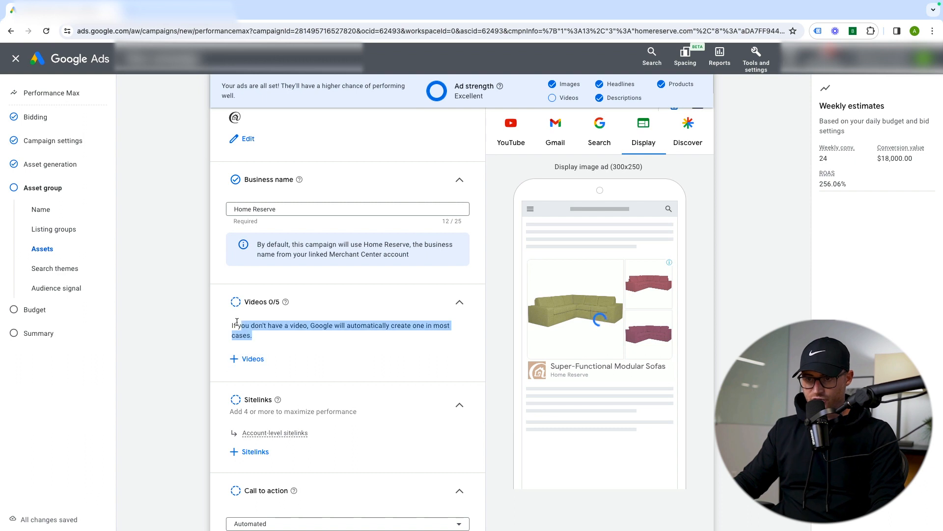
pyautogui.tripleClick(236, 322)
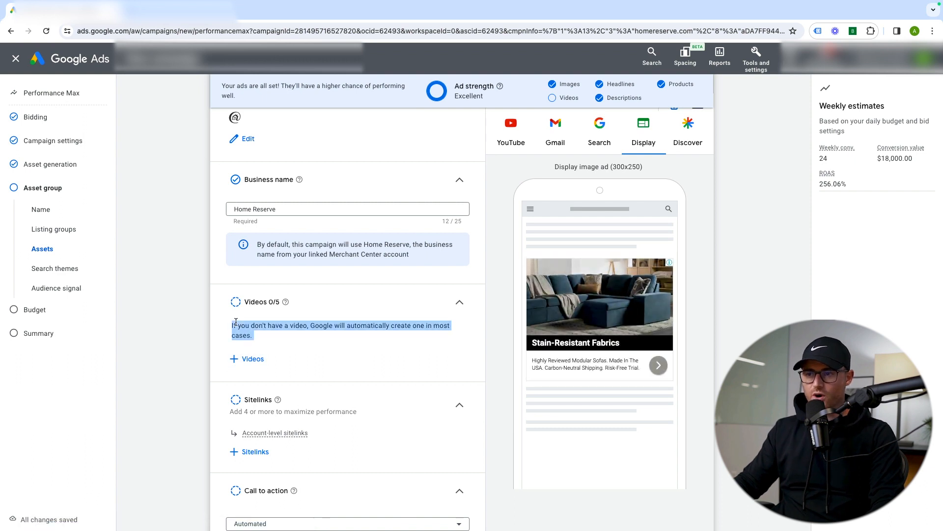
pyautogui.click(300, 327)
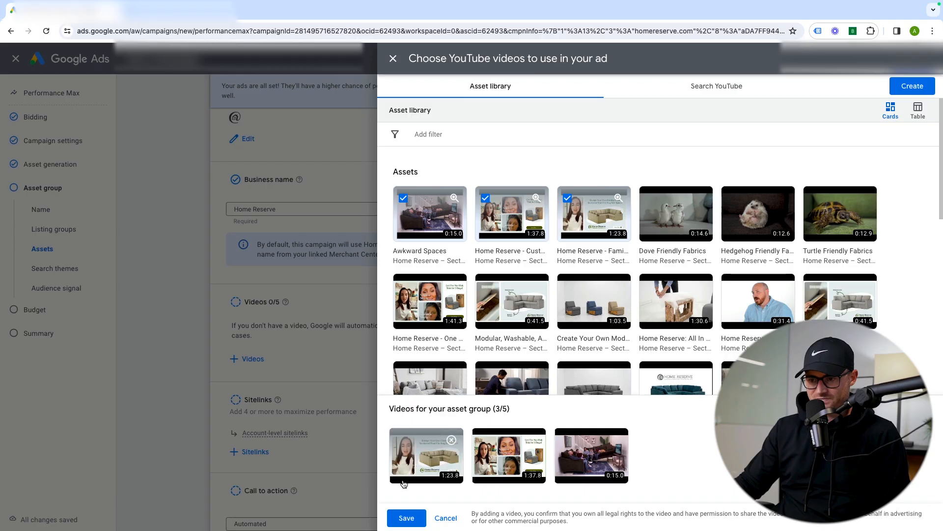
pyautogui.click(405, 518)
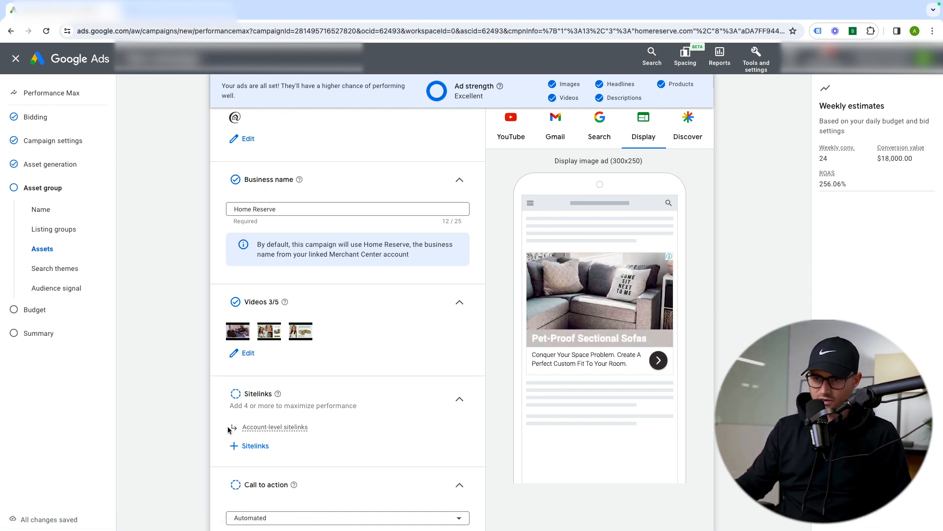
# Add the sitelinks It's Washable., Leather Gallery, Small Apartment Solutions and the sofa and chair versions of Small Space Solutions from the asset library, and save
pyautogui.scroll(-3, 200, 429)
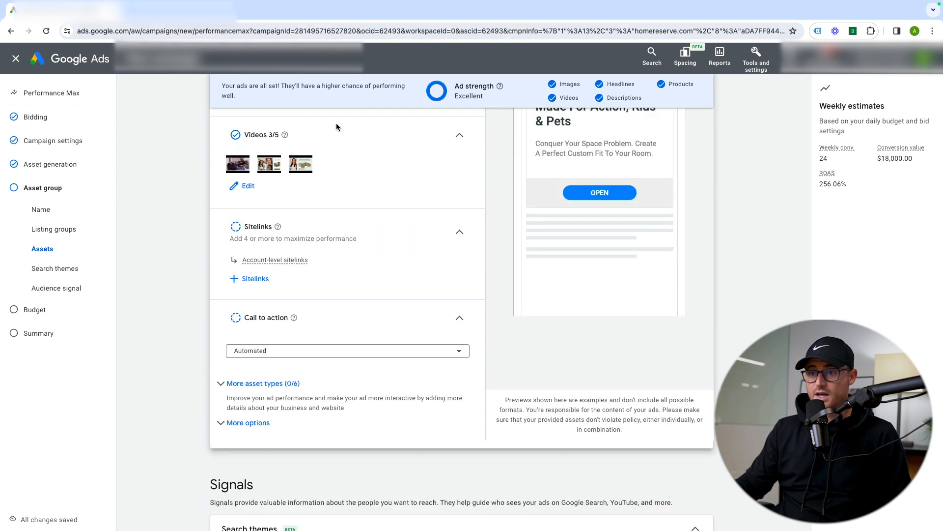
pyautogui.click(255, 279)
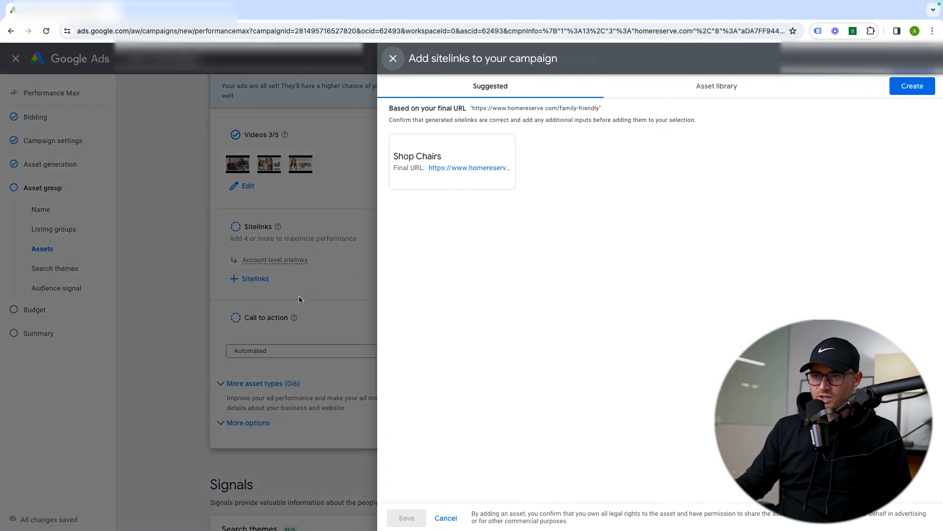
pyautogui.click(761, 89)
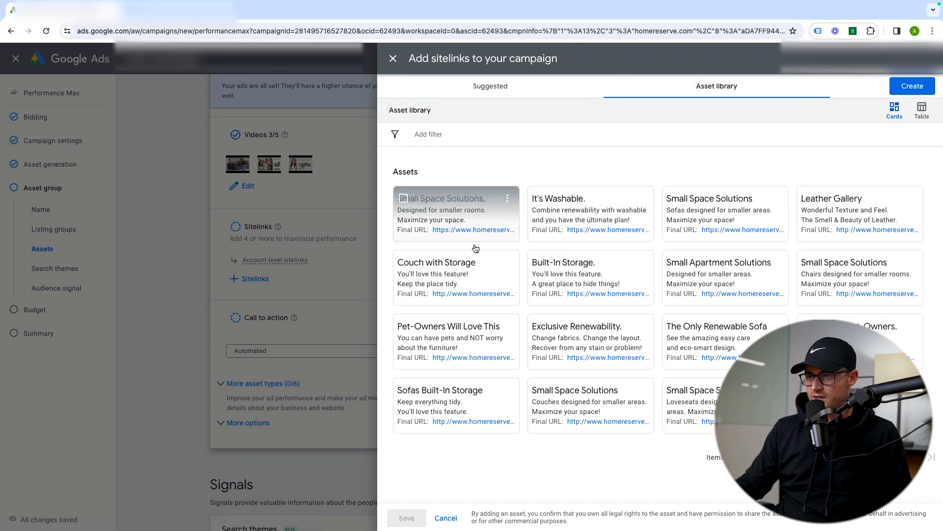
pyautogui.click(588, 210)
pyautogui.click(724, 211)
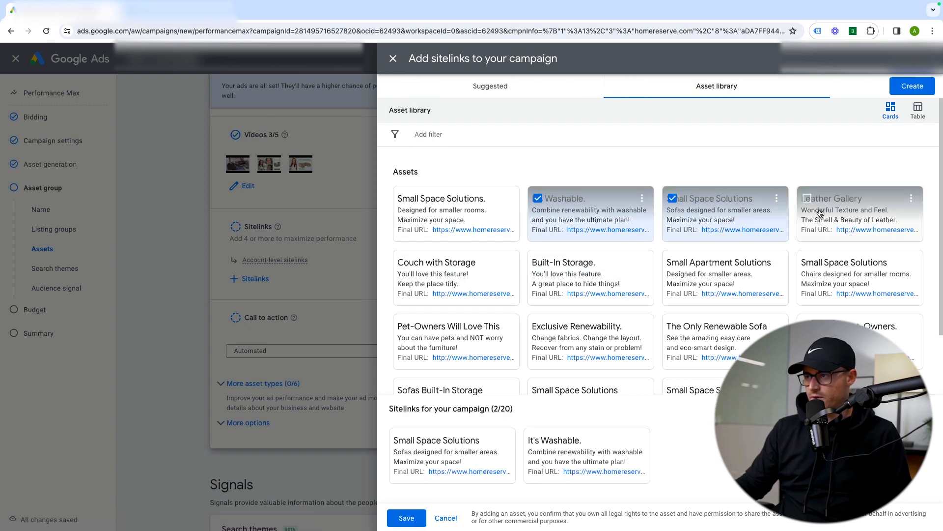
pyautogui.click(857, 214)
pyautogui.click(845, 271)
pyautogui.click(726, 275)
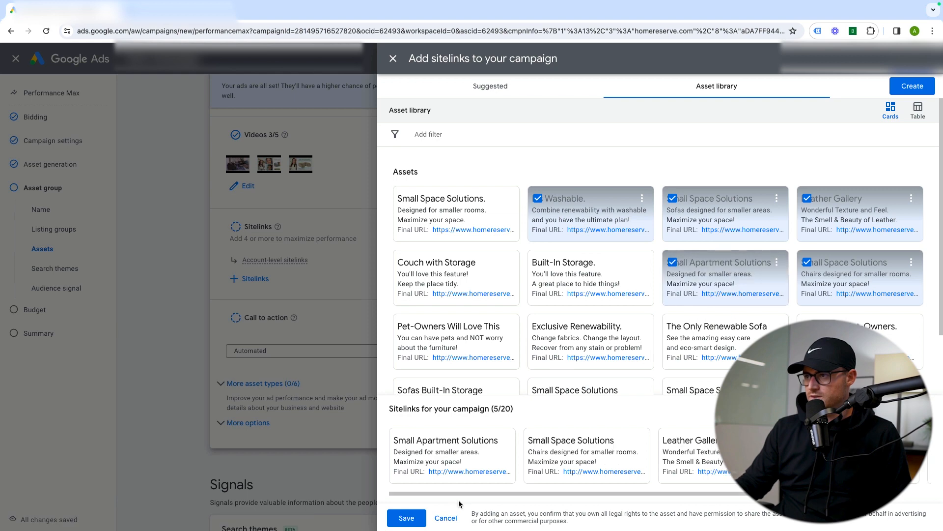
pyautogui.click(406, 518)
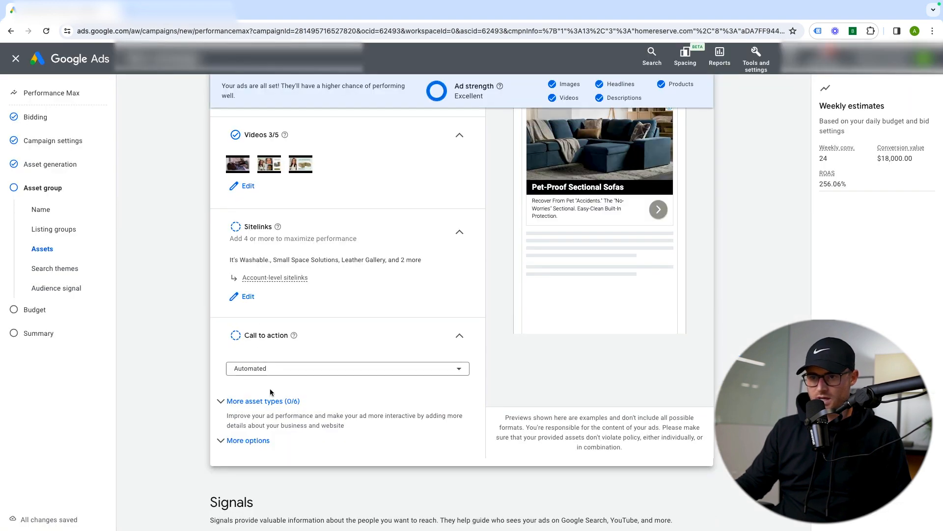
# Set the asset group's call to action to Shop now
pyautogui.click(313, 372)
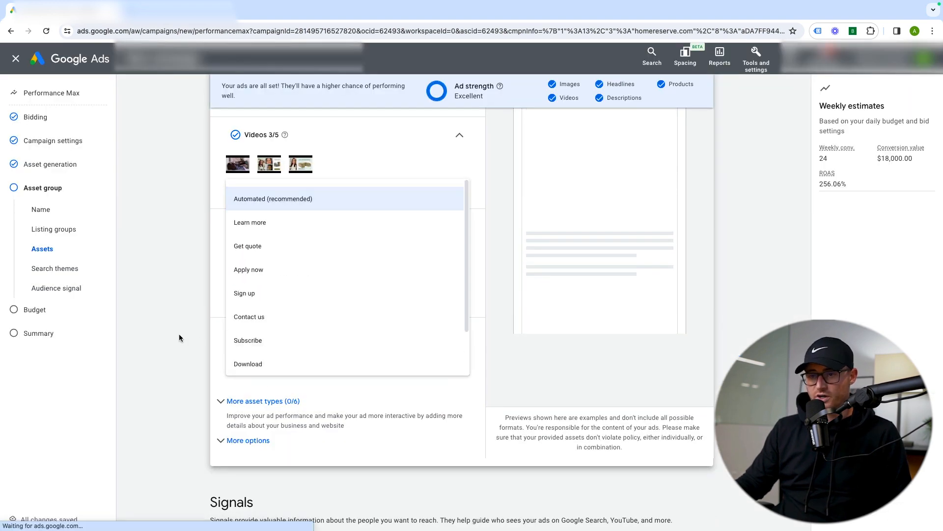
pyautogui.click(237, 338)
pyautogui.click(331, 369)
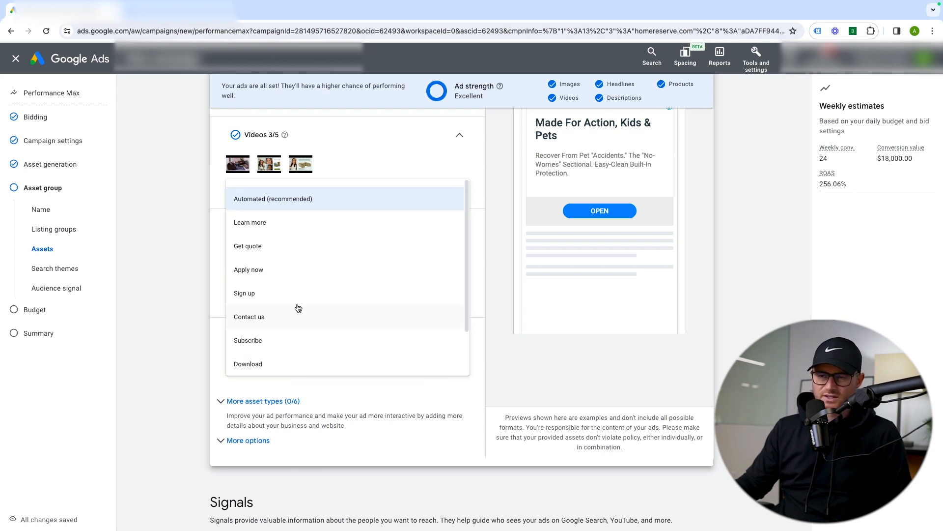
pyautogui.scroll(-2, 375, 322)
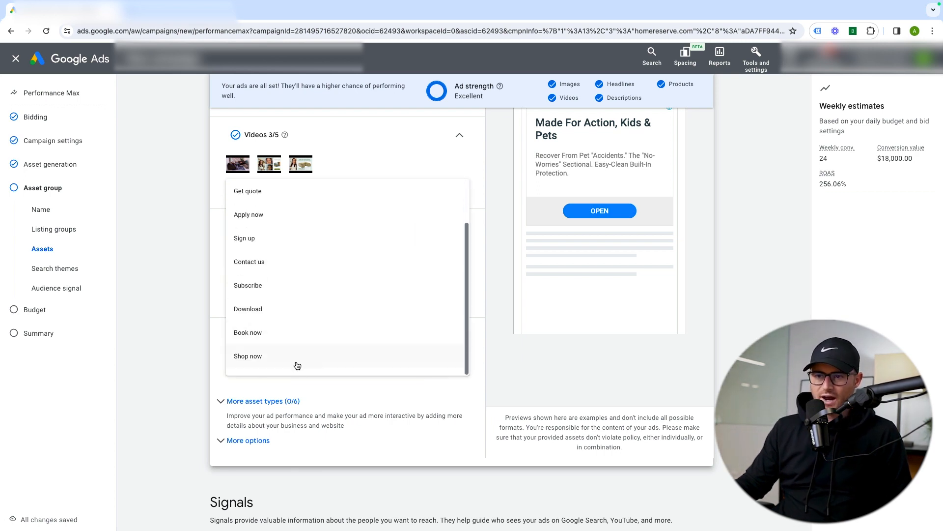
pyautogui.click(263, 362)
# Expand the additional asset types and reveal the options for adding promotions and prices
pyautogui.scroll(-3, 191, 369)
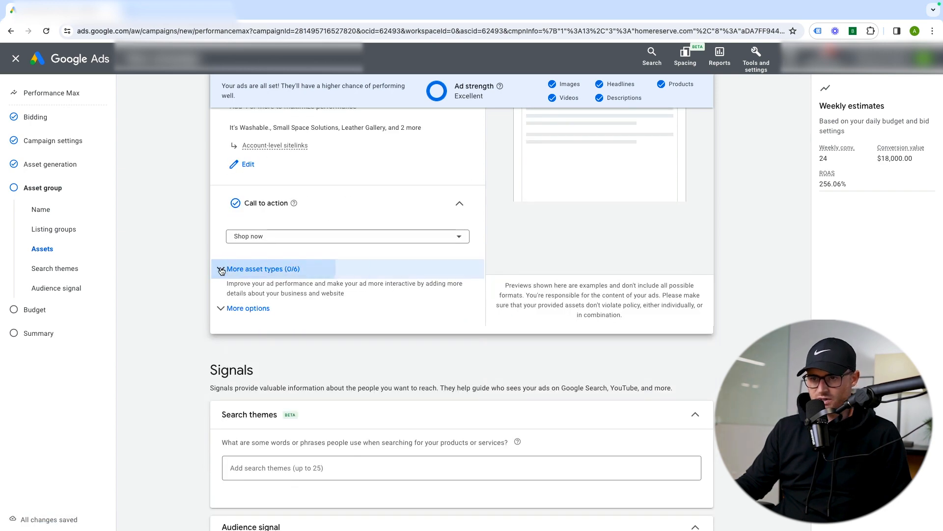
pyautogui.click(221, 269)
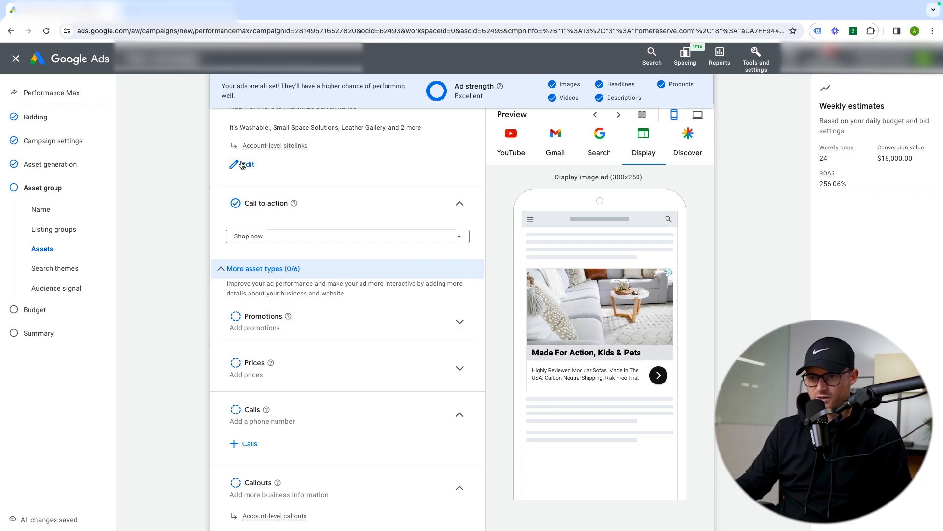
pyautogui.click(449, 320)
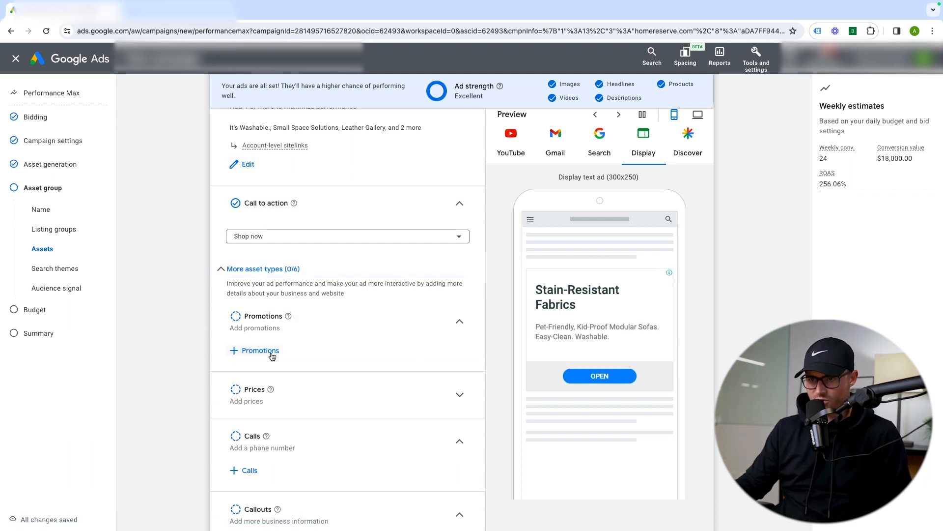
pyautogui.scroll(-3, 373, 315)
pyautogui.click(428, 243)
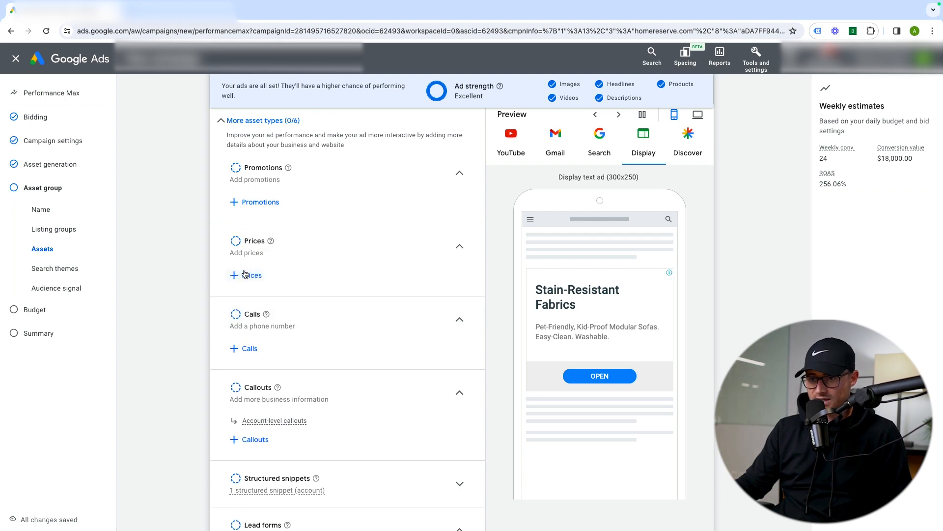
# Add the existing price asset with Sectional Sofas, Custom Sectional Sofas and Modular Sofas from $645.00 to the campaign
pyautogui.click(250, 275)
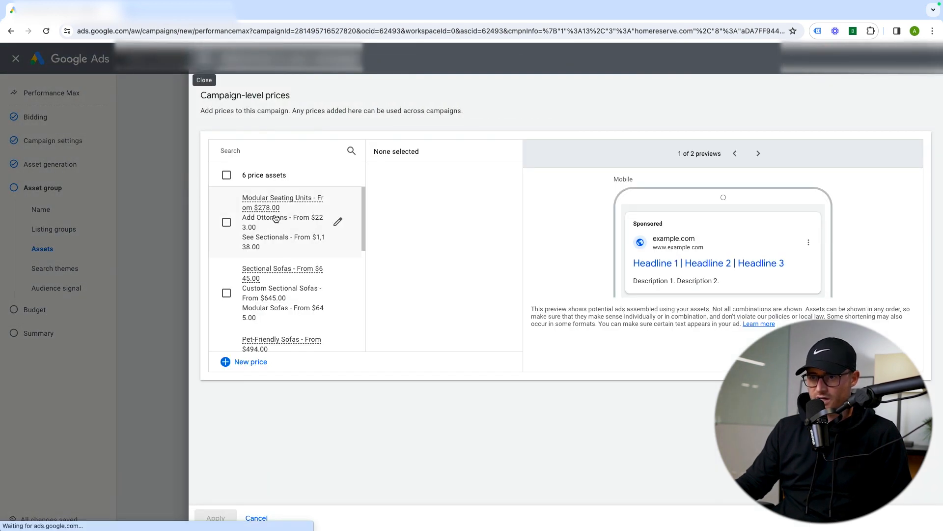
pyautogui.scroll(-2, 273, 218)
pyautogui.scroll(2, 282, 229)
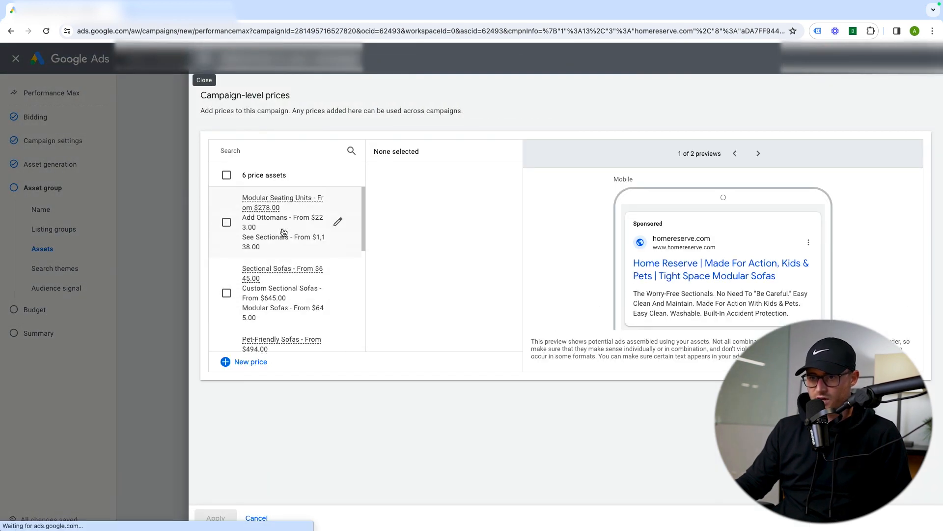
pyautogui.click(249, 283)
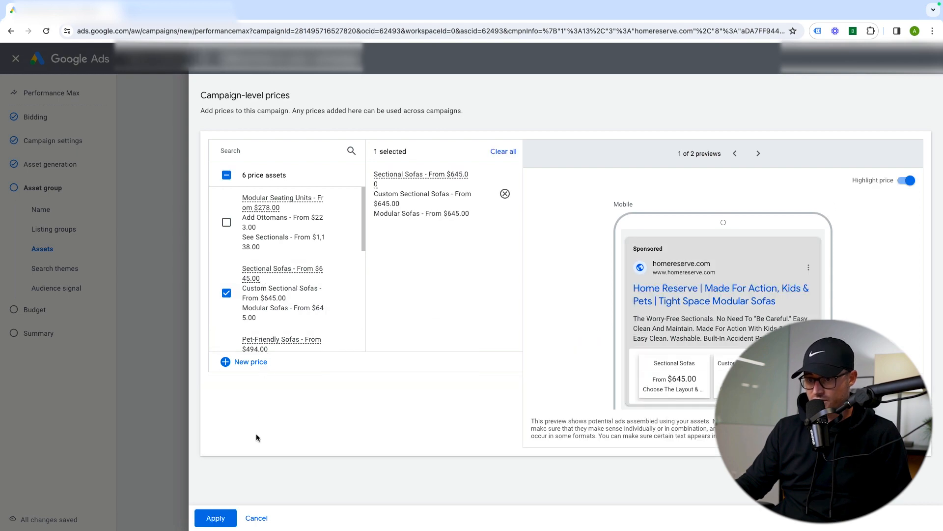
pyautogui.click(211, 517)
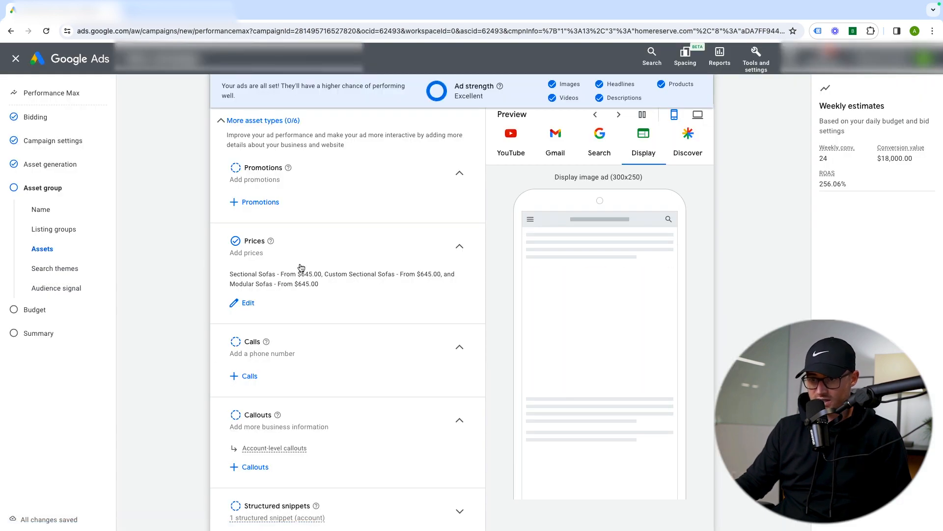
# Collapse the Calls section, and select the 60-Day No-Risk Trial callout for the campaign
pyautogui.scroll(-1, 302, 268)
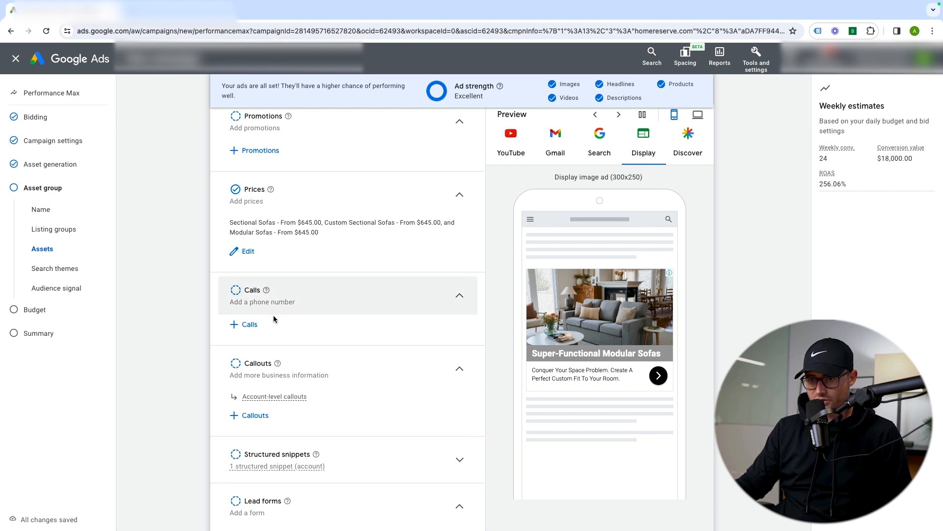
pyautogui.scroll(-1, 273, 318)
pyautogui.click(466, 235)
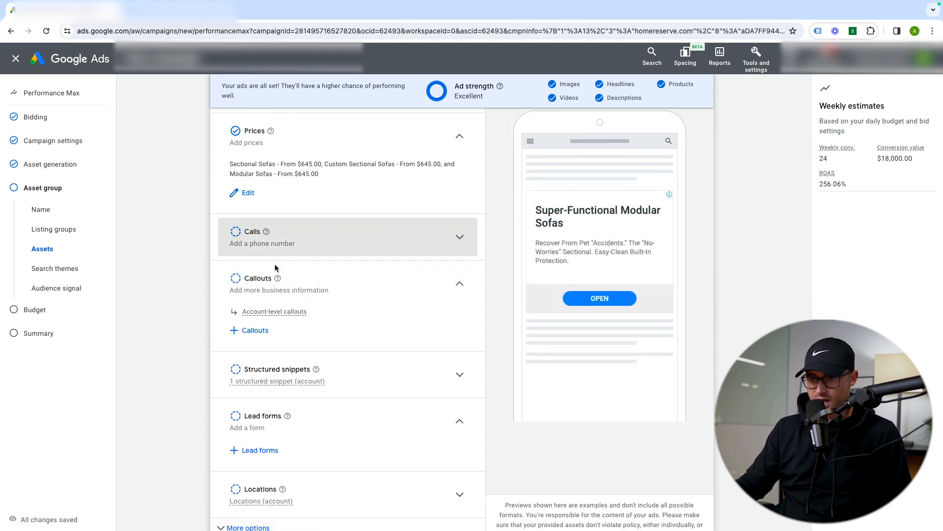
pyautogui.click(255, 330)
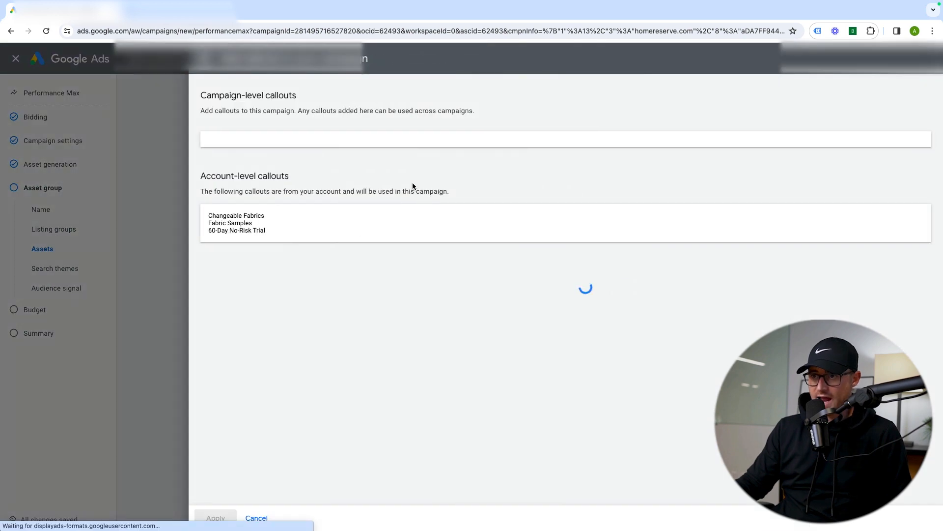
pyautogui.scroll(-10, 325, 260)
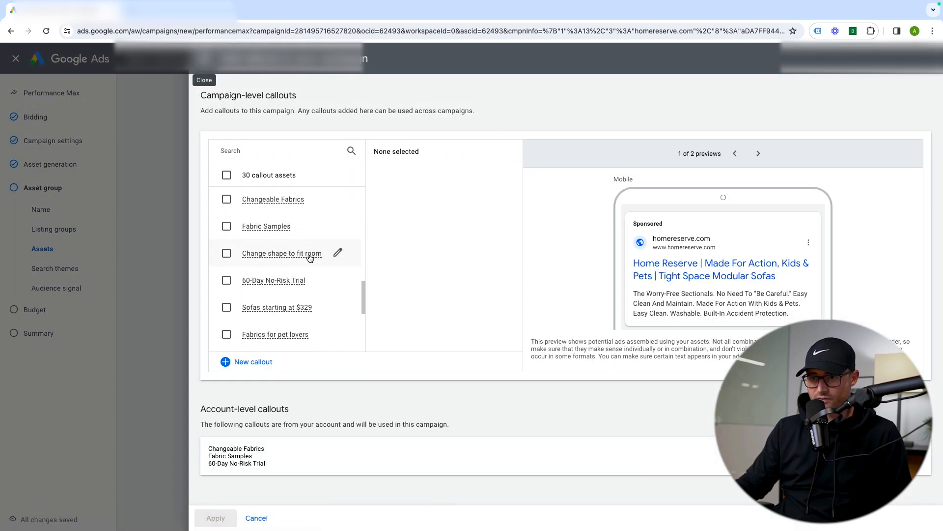
pyautogui.scroll(2, 308, 260)
pyautogui.click(291, 251)
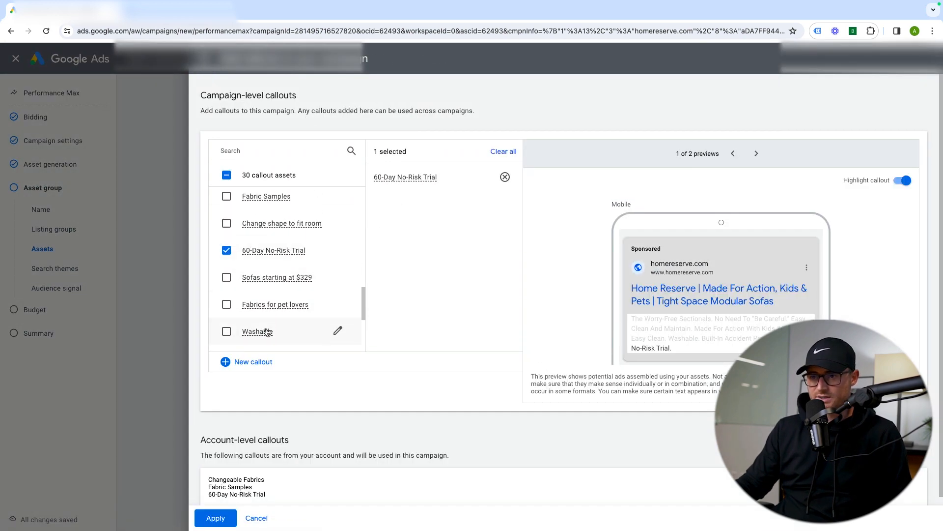
# Add the 10 year warranty and Pet-Friendly callouts to the campaign's selection
pyautogui.scroll(4, 297, 305)
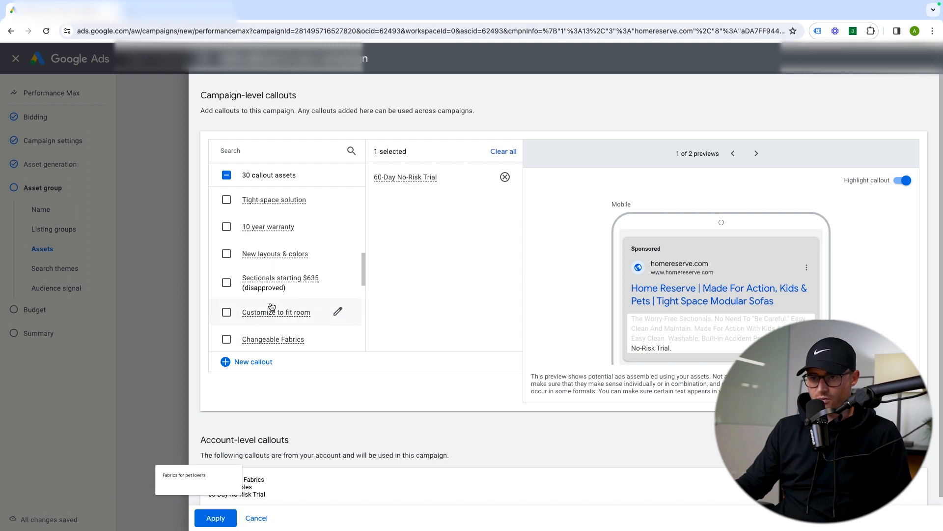
pyautogui.scroll(5, 275, 238)
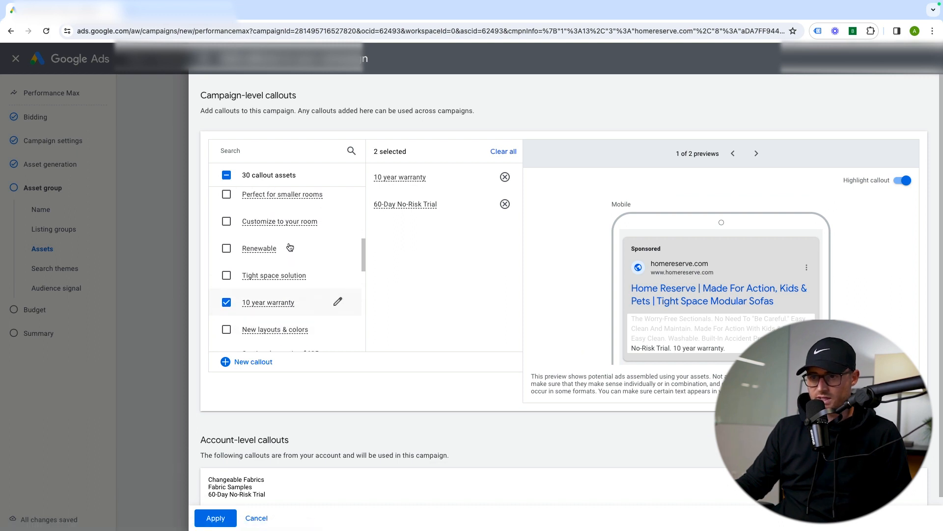
pyautogui.scroll(3, 263, 253)
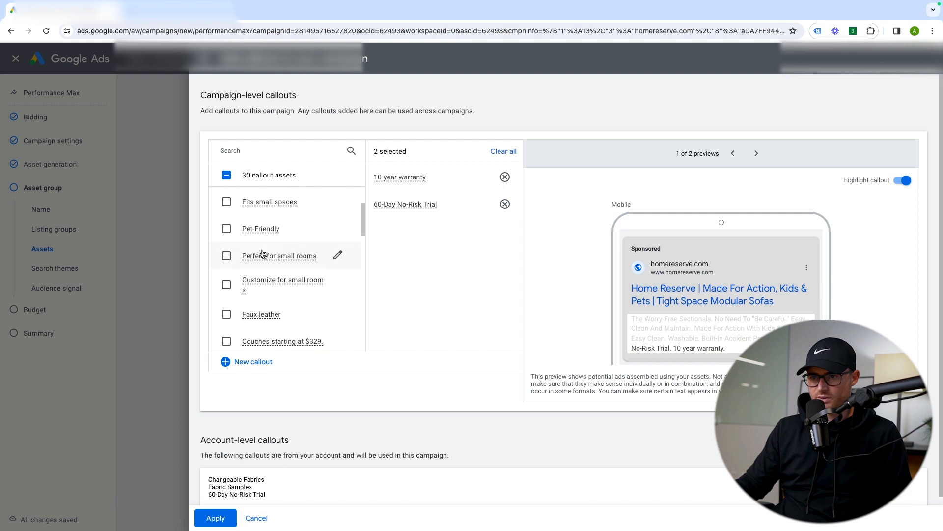
pyautogui.scroll(1, 266, 253)
pyautogui.click(267, 253)
pyautogui.scroll(2, 295, 254)
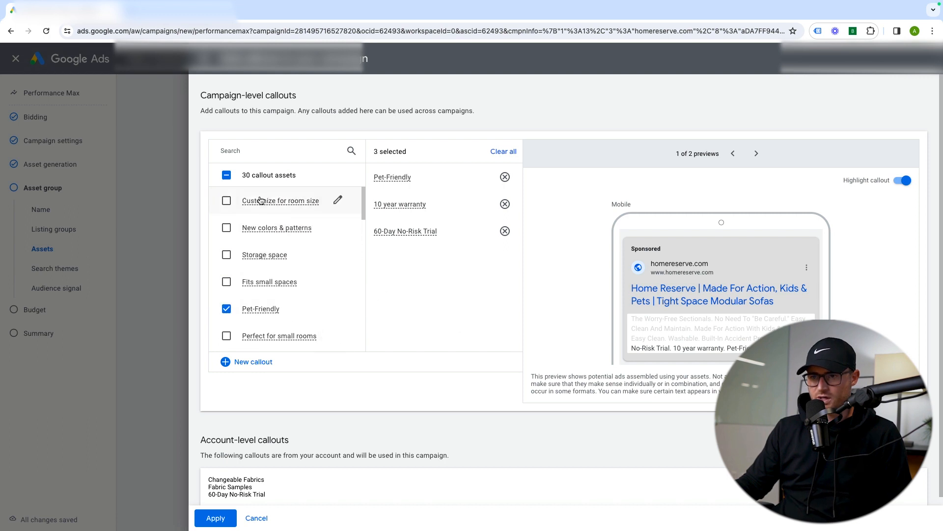
# Add the Washable callout to the selection and apply the chosen callouts to the campaign
pyautogui.scroll(-5, 275, 212)
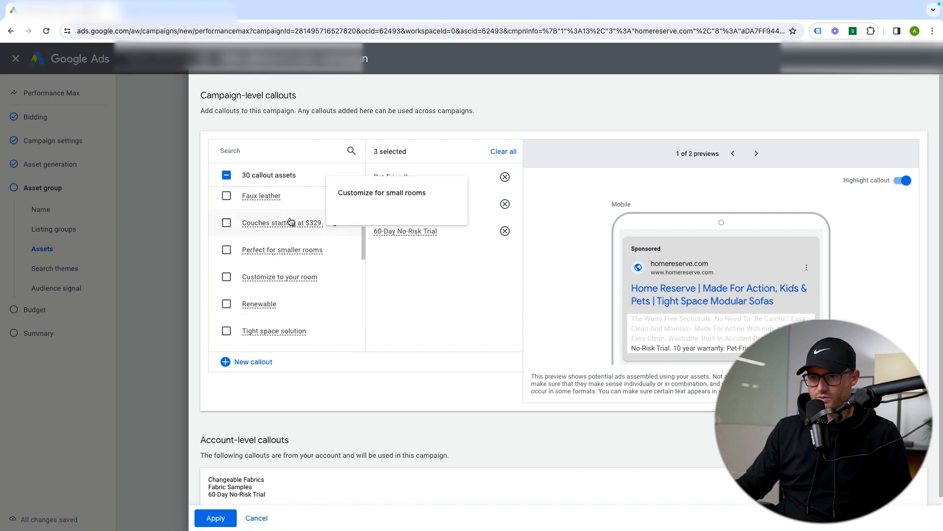
pyautogui.scroll(-5, 289, 231)
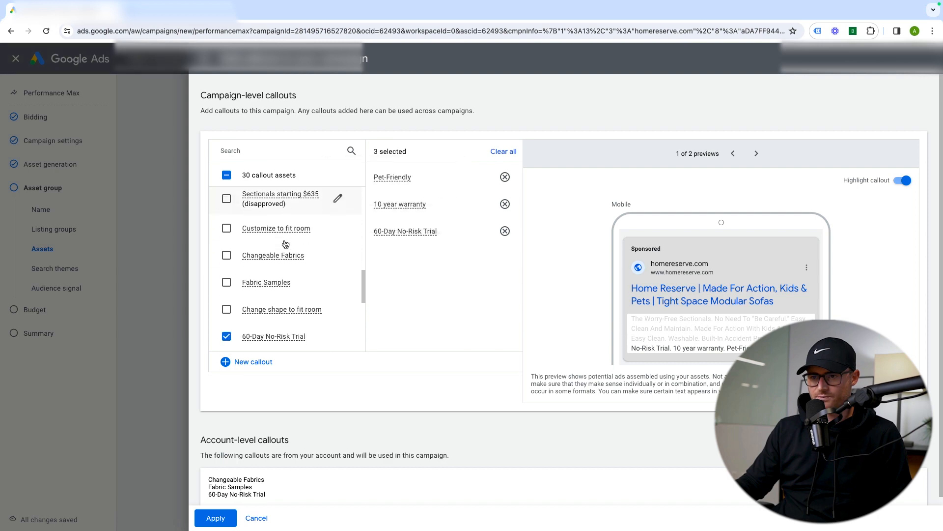
pyautogui.scroll(-4, 285, 244)
pyautogui.click(258, 240)
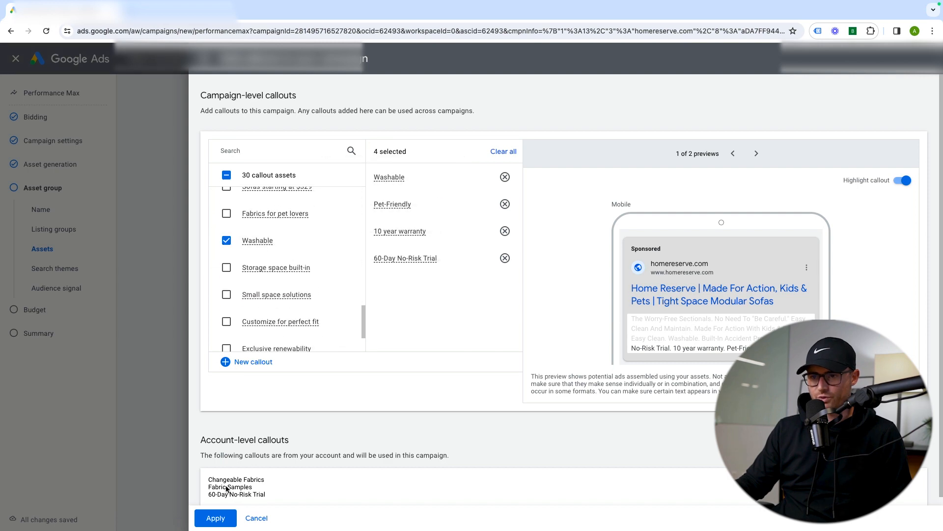
pyautogui.click(216, 518)
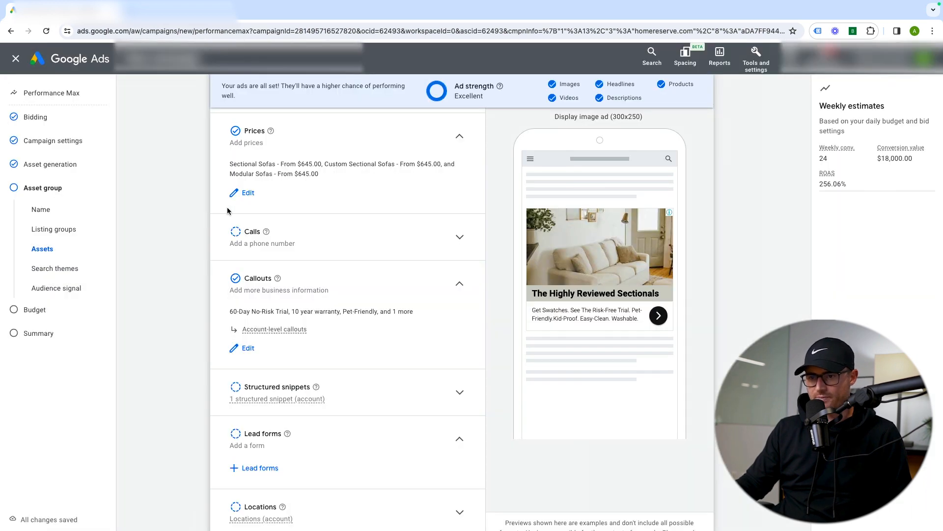
# Expand the Structured snippets section and open the selection of structured snippets for the campaign
pyautogui.scroll(-3, 236, 221)
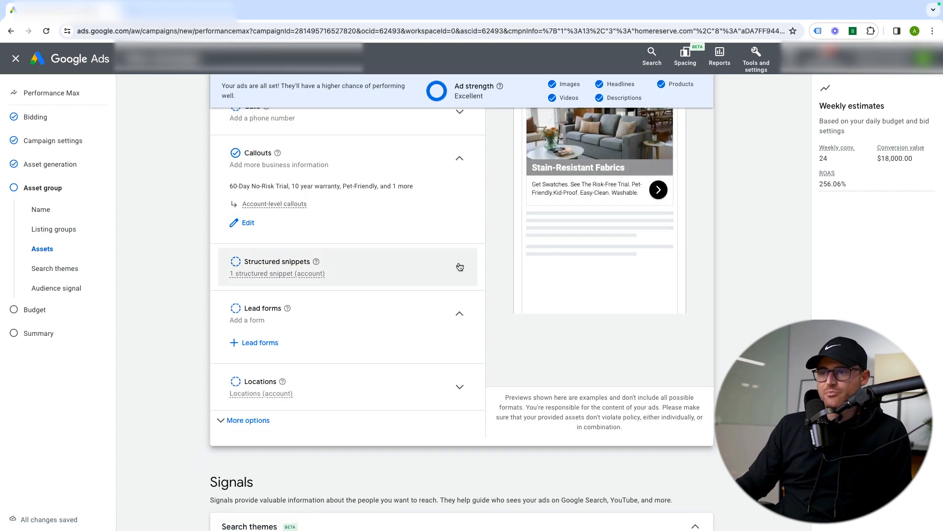
pyautogui.click(460, 266)
pyautogui.click(276, 312)
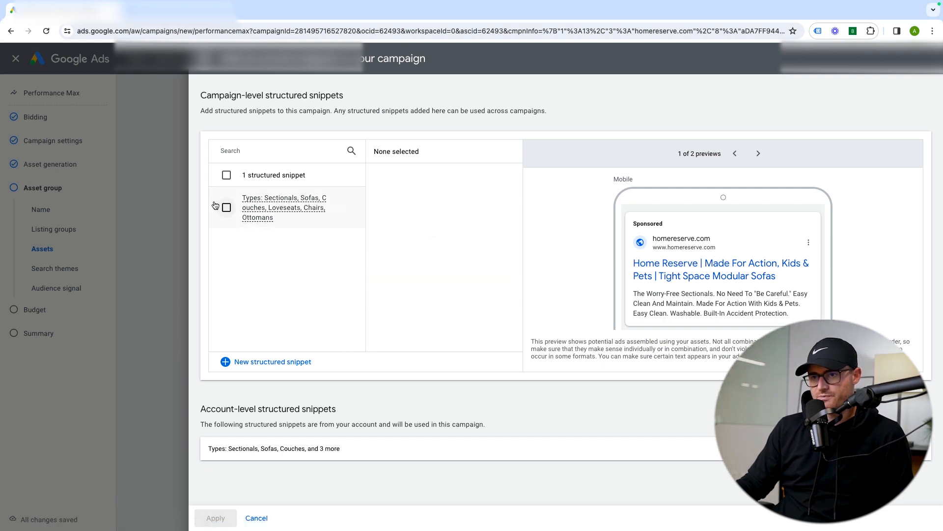
pyautogui.moveTo(276, 225)
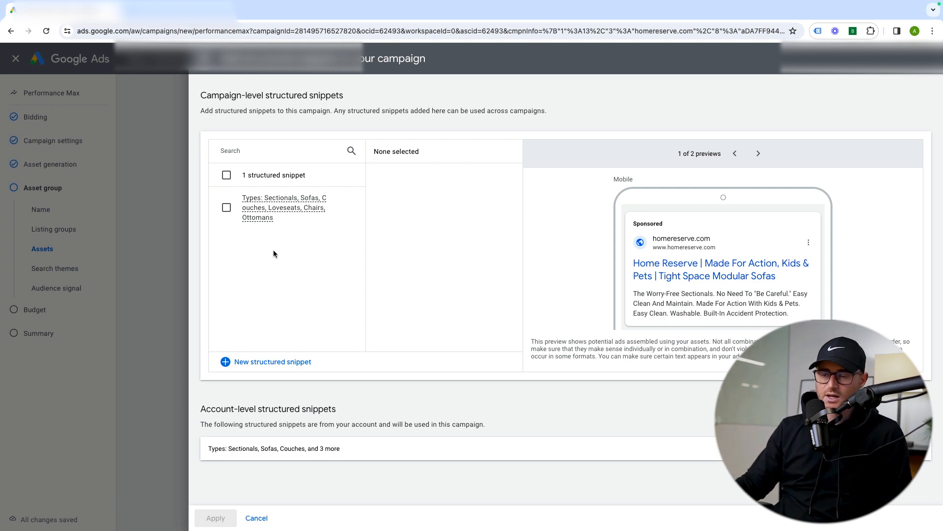
pyautogui.moveTo(276, 206)
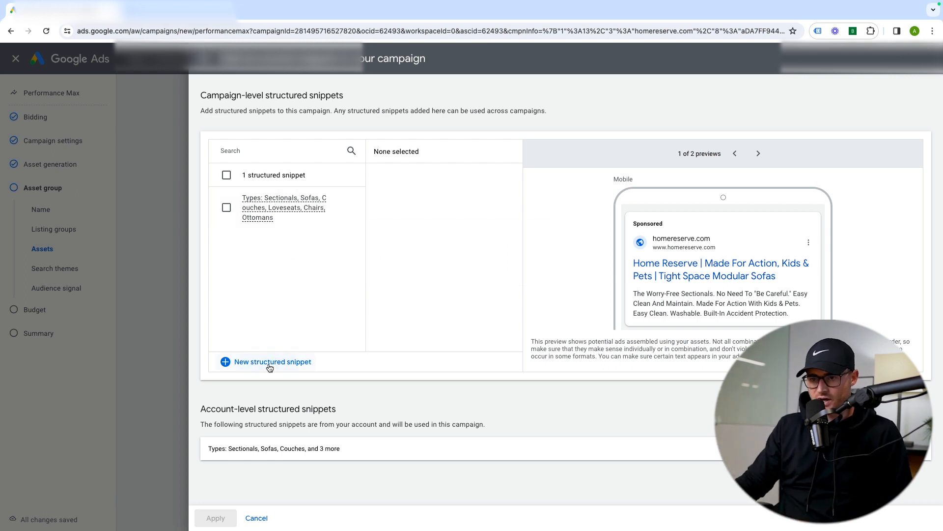
pyautogui.click(240, 362)
pyautogui.click(319, 188)
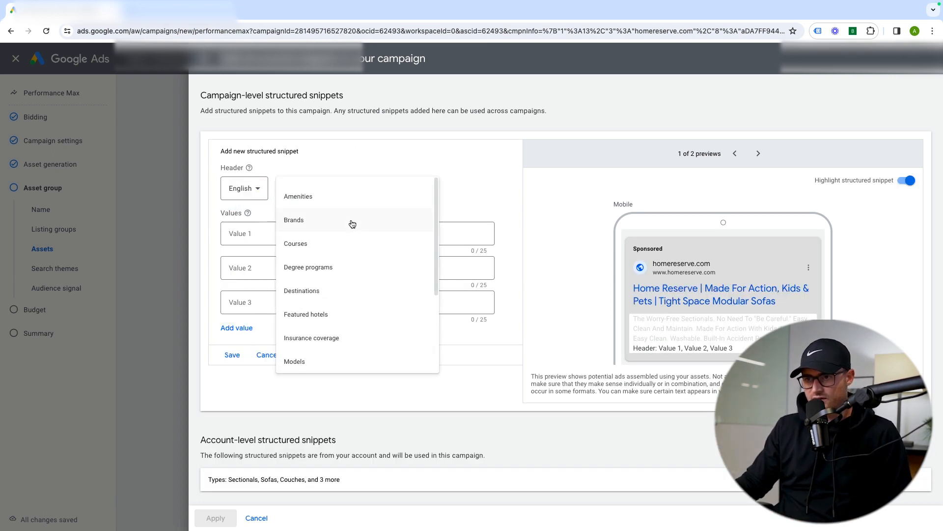
pyautogui.scroll(-3, 339, 276)
pyautogui.click(326, 331)
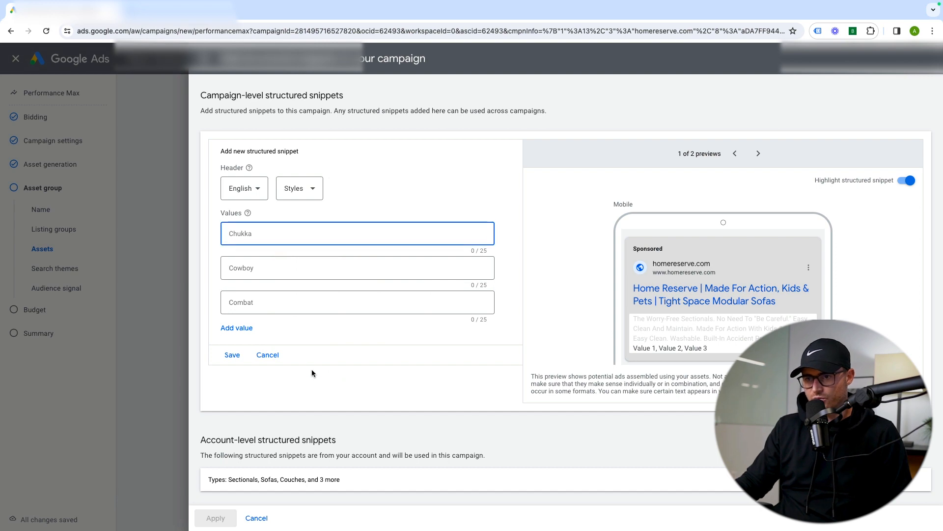
pyautogui.click(268, 354)
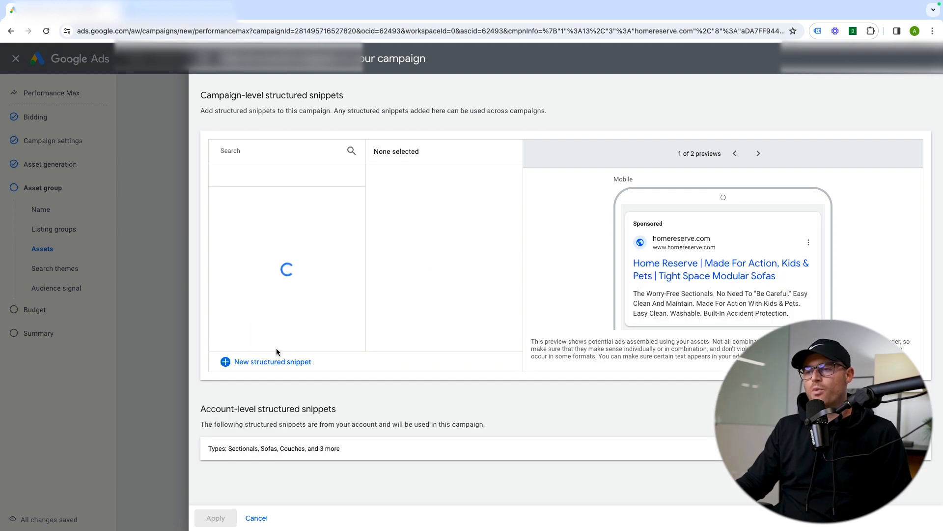
pyautogui.click(256, 517)
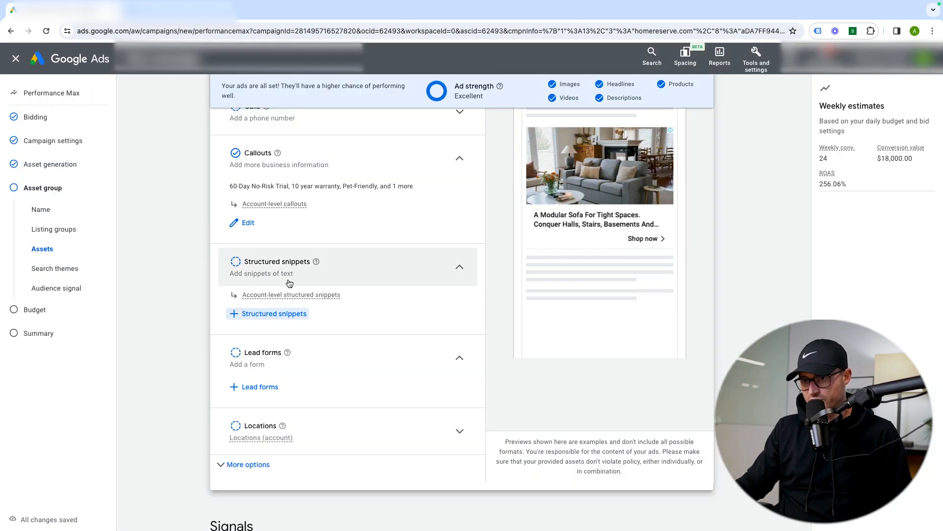
# Add the existing Types structured snippet with Sectionals, Sofas, Couches, Loveseats, Chairs and Ottomans to the campaign and apply it
pyautogui.click(290, 312)
pyautogui.click(260, 215)
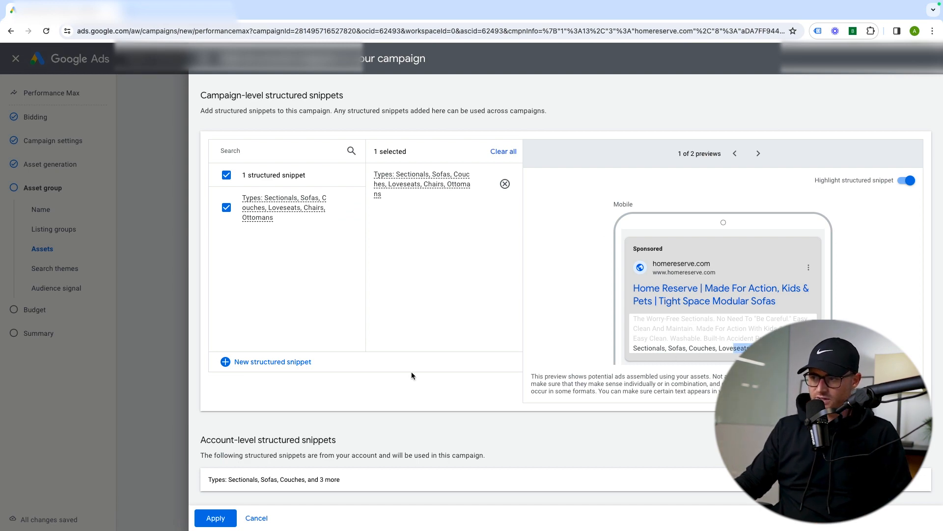
pyautogui.click(214, 518)
# Collapse the Lead forms section and expand the asset group's additional options for HTML5, display path and mobile URL
pyautogui.scroll(-4, 454, 336)
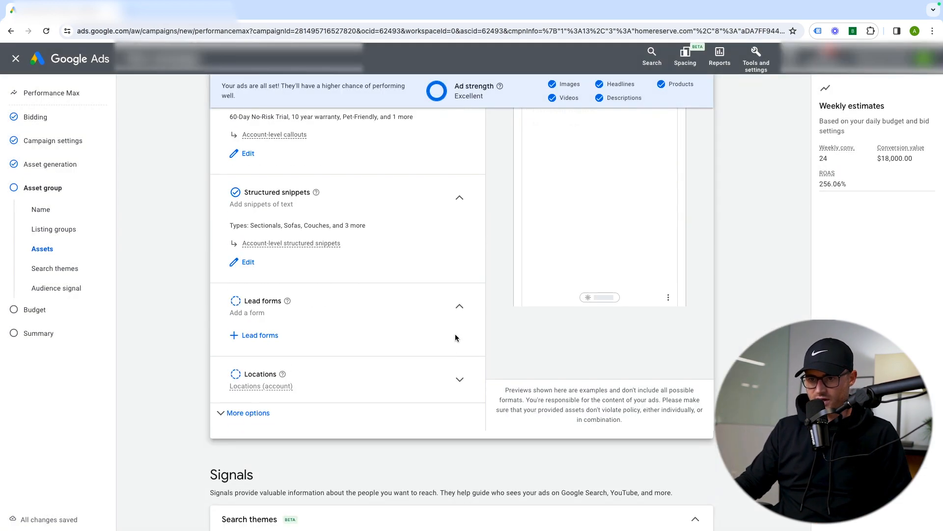
pyautogui.click(423, 235)
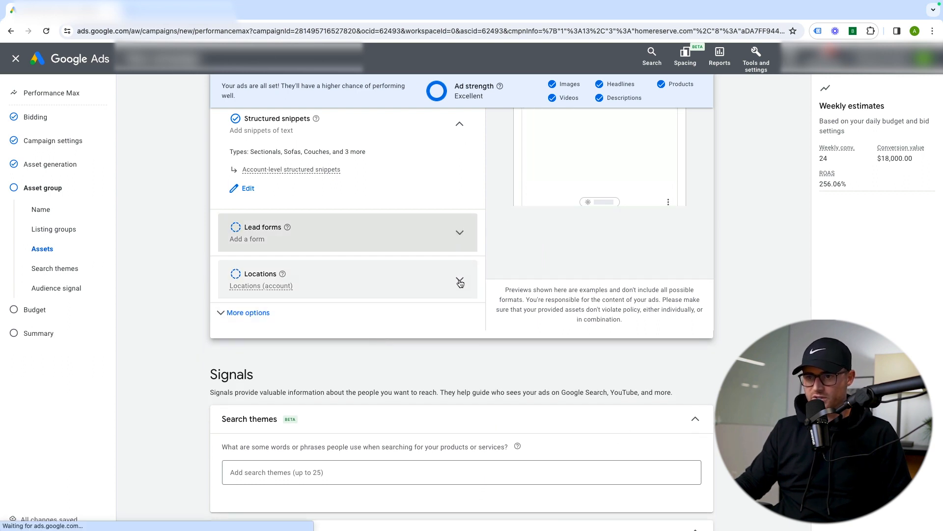
pyautogui.click(240, 313)
pyautogui.scroll(-4, 170, 235)
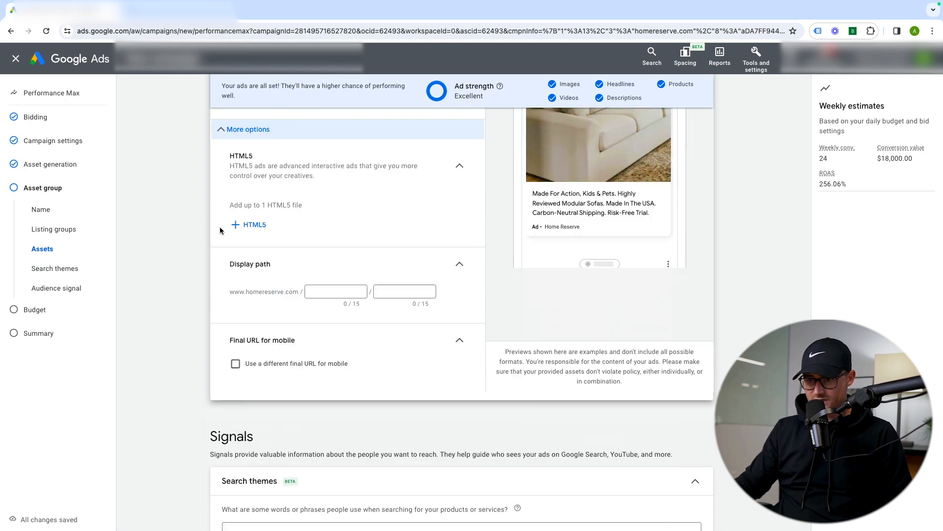
# Try Sectional as the first part of the display path and clear it again
pyautogui.click(330, 289)
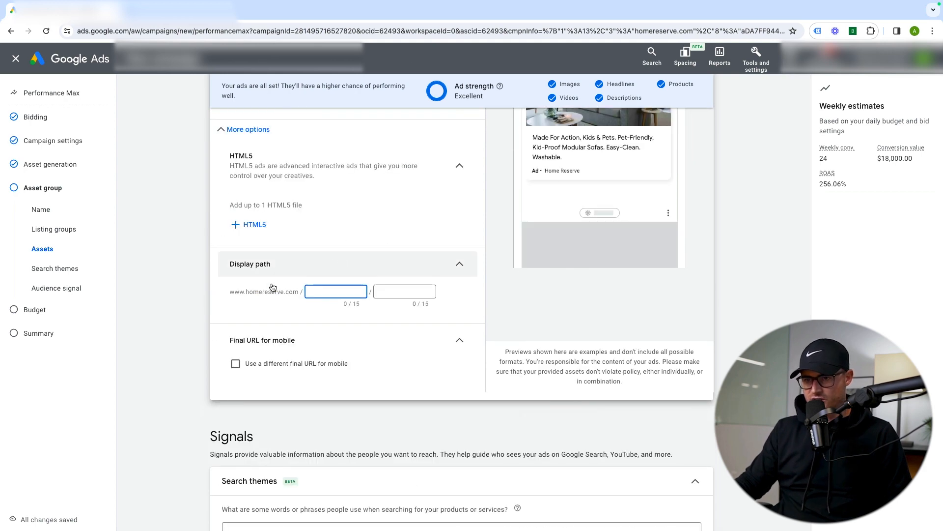
pyautogui.scroll(1, 393, 280)
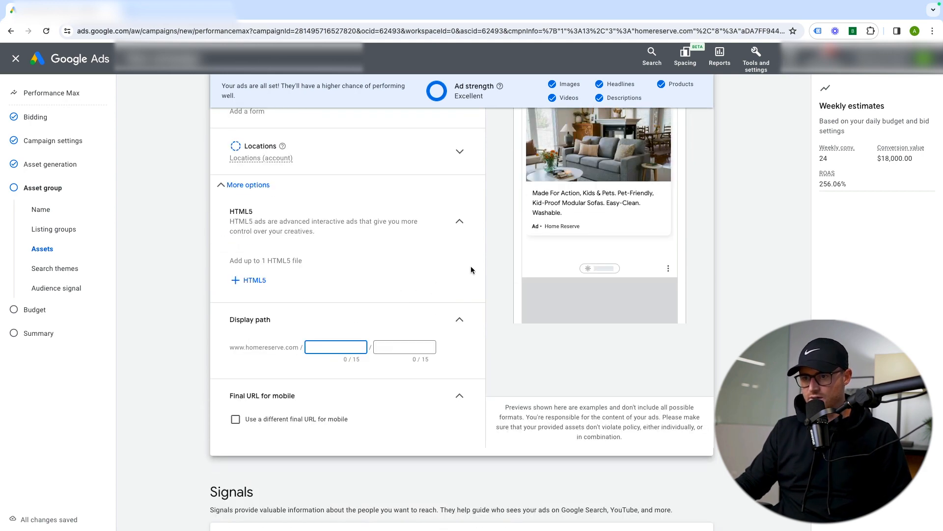
pyautogui.write('Sectional')
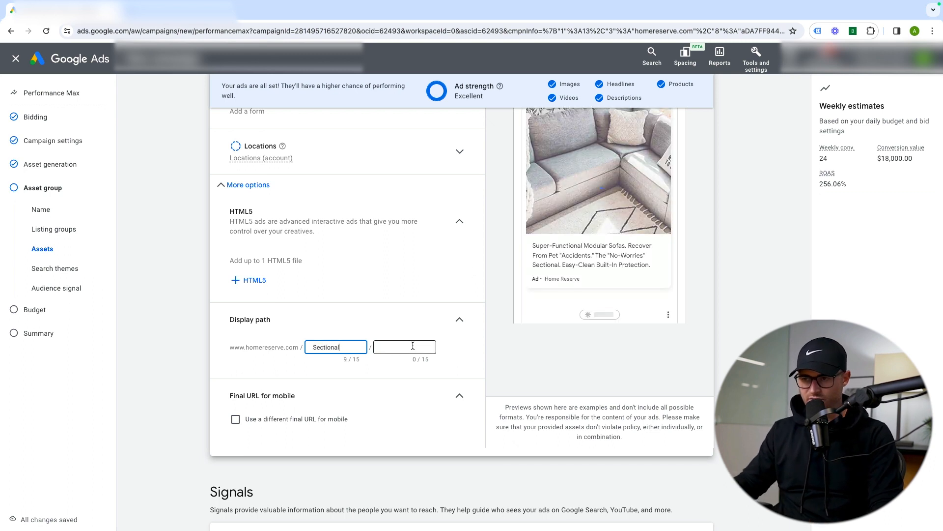
pyautogui.doubleClick(352, 348)
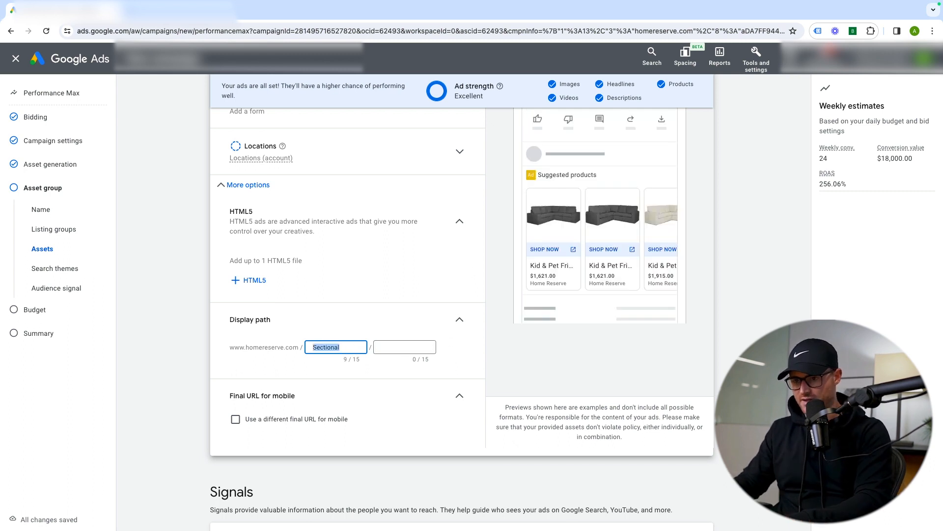
pyautogui.click(182, 309)
pyautogui.scroll(-2, 186, 331)
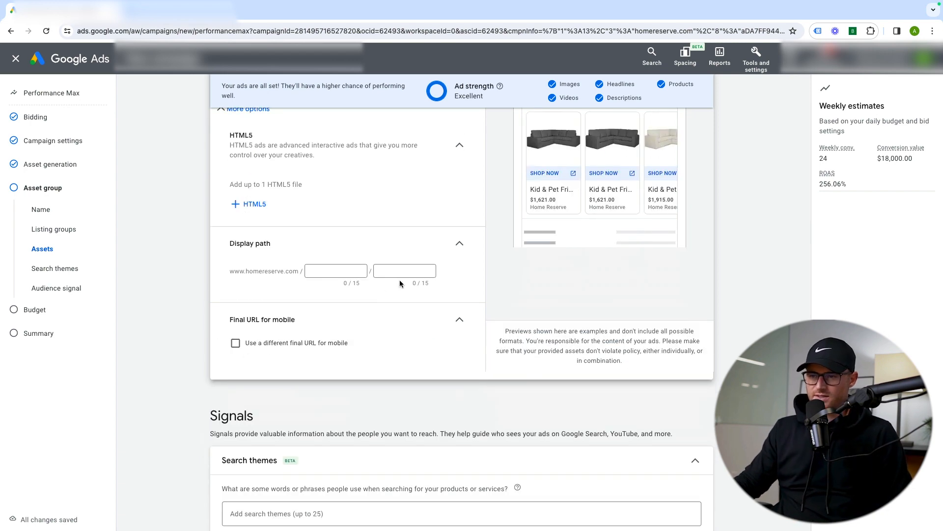
pyautogui.scroll(-5, 434, 314)
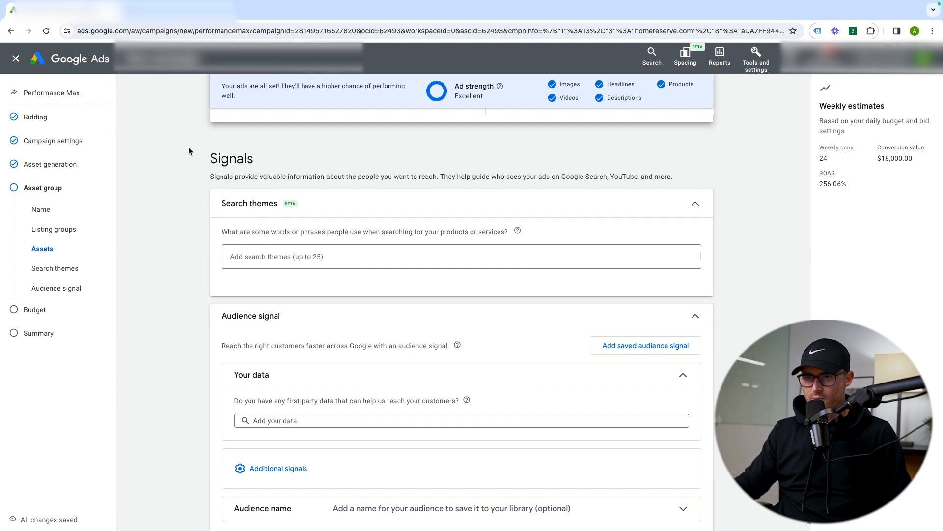
pyautogui.moveTo(188, 148); pyautogui.dragTo(820, 146)
pyautogui.click(676, 172)
pyautogui.tripleClick(666, 175)
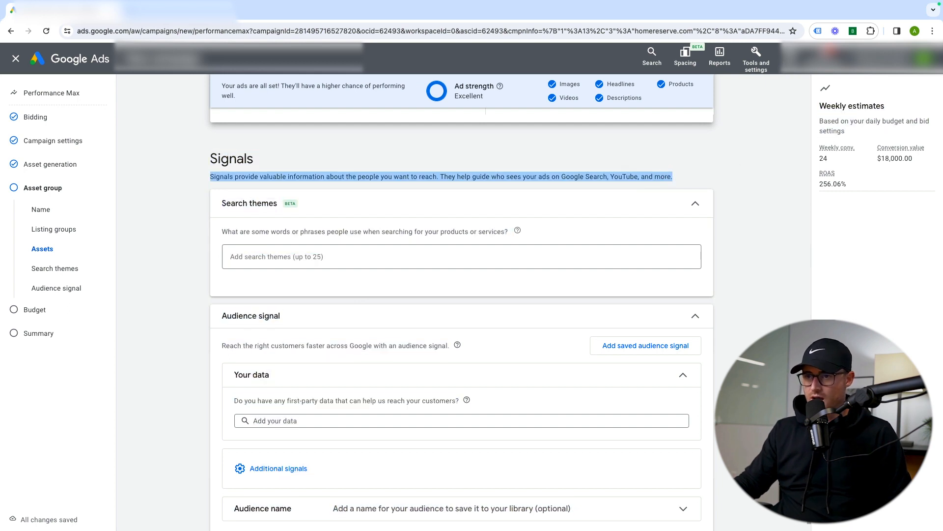
pyautogui.click(267, 178)
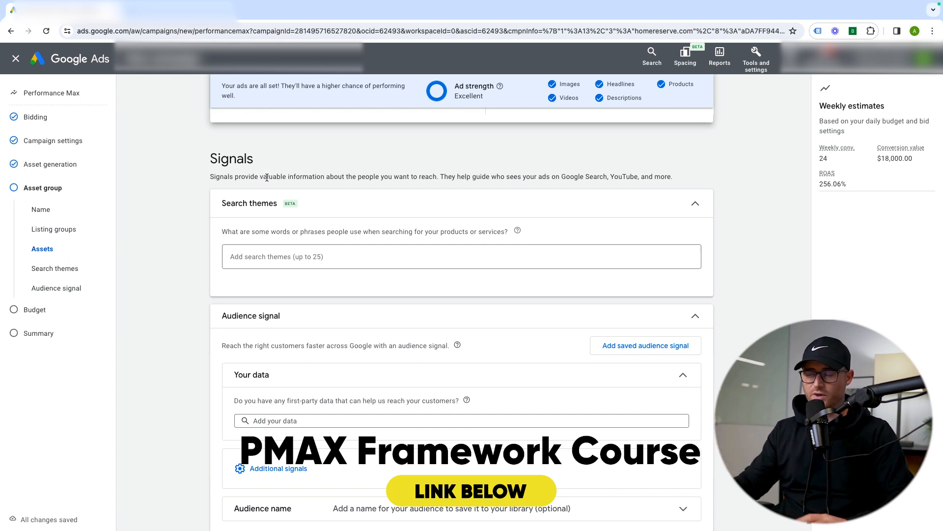
# Add the search themes sectional sofas, modular sectional sofas, kid friendly sectionals, pet friendly sectionals and lovesac alternative sectionals
pyautogui.click(528, 251)
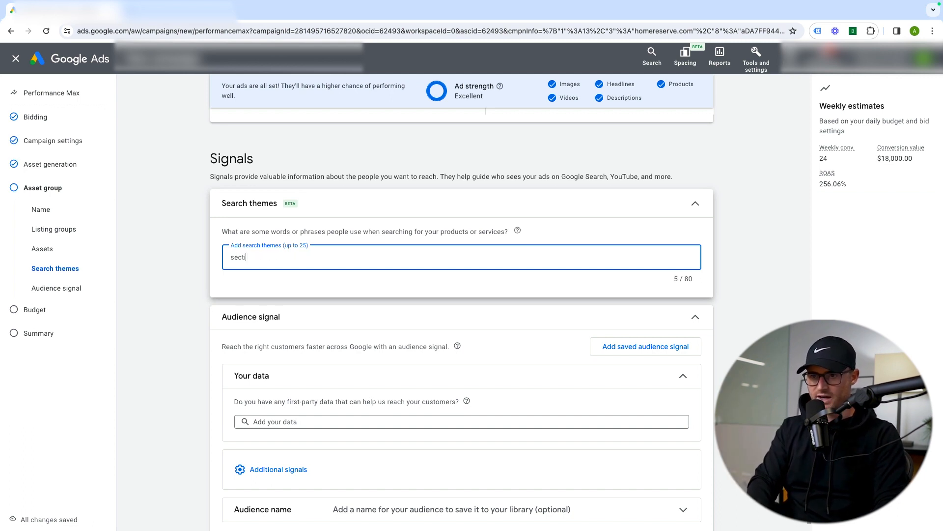
pyautogui.write('sectional sofas modular sectional sofas kid friendly se')
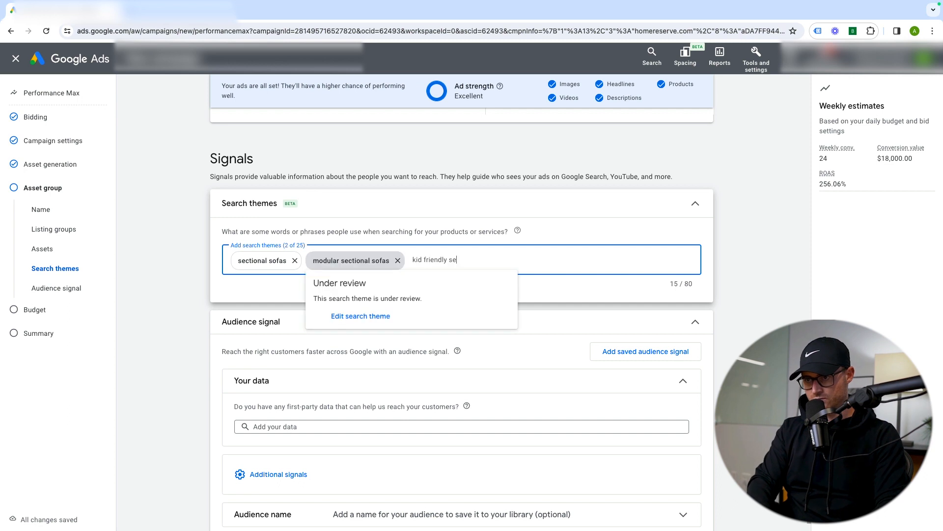
pyautogui.write('ctionals pet friendly sectionals lovesac alternative sectionals')
pyautogui.press('Return')
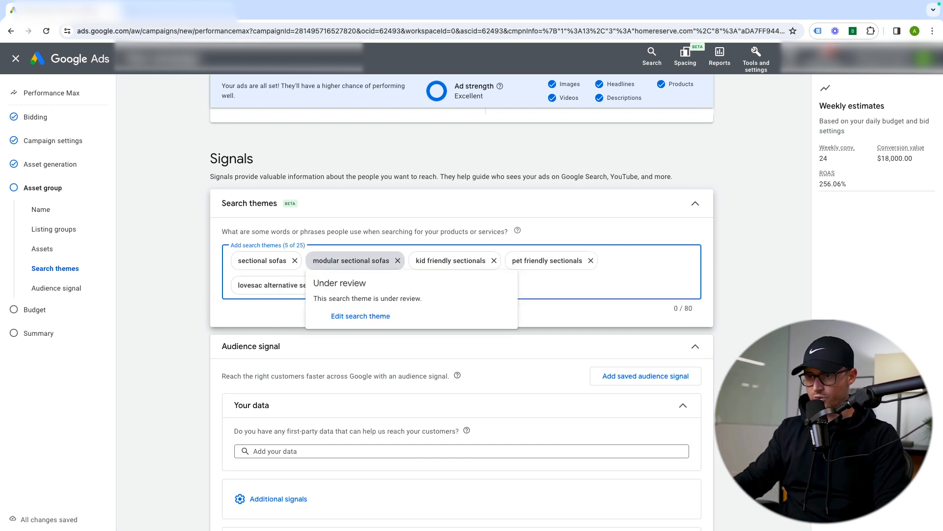
# Add the saved Performance Max Audience as the asset group's audience signal and continue to the budget
pyautogui.scroll(-2, 180, 270)
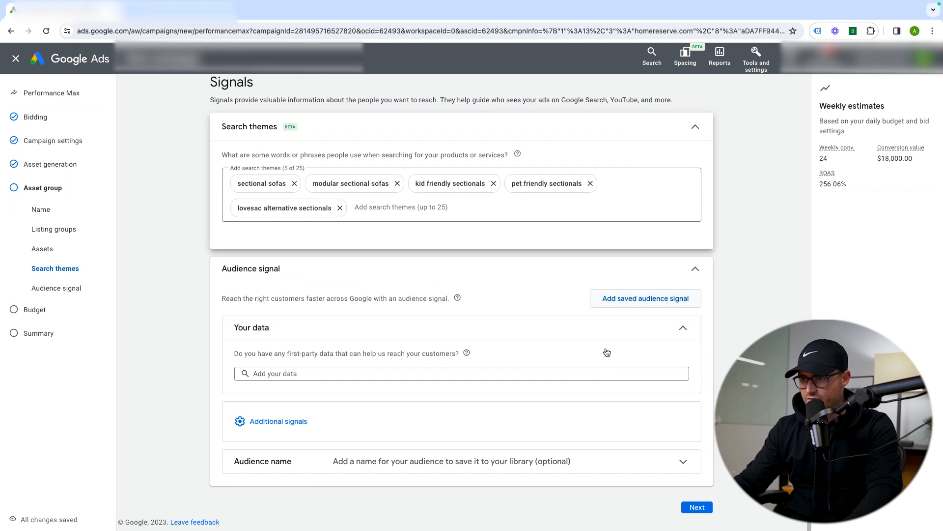
pyautogui.click(605, 298)
pyautogui.scroll(-1, 457, 212)
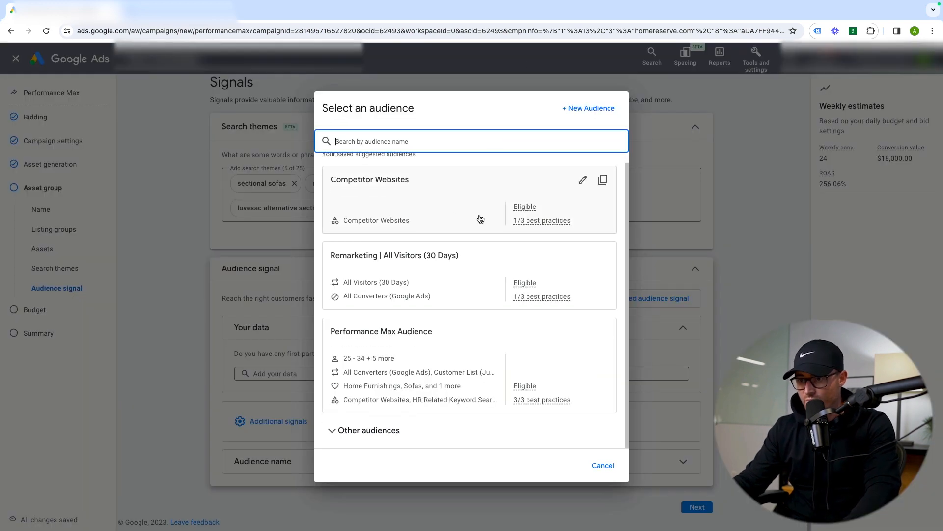
pyautogui.click(441, 363)
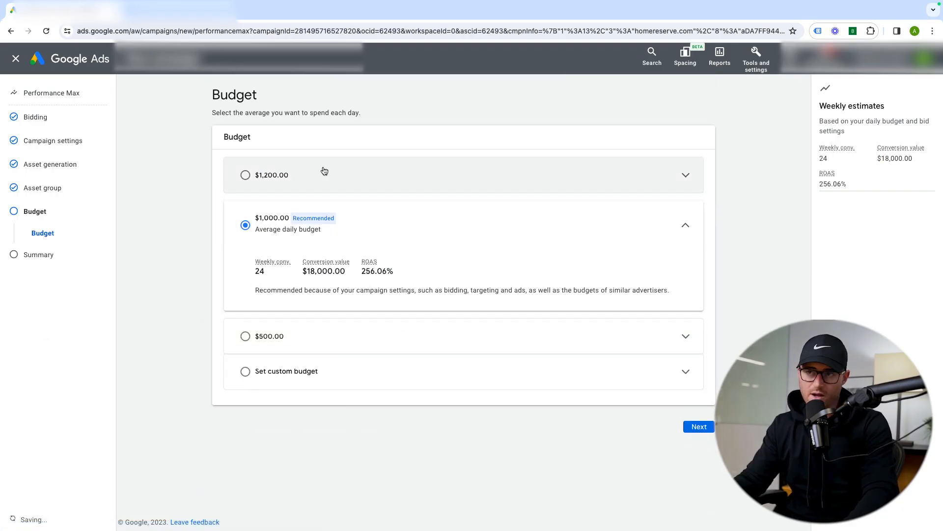
# Choose a custom average daily budget of $1,000.00 for the campaign and continue to the summary
pyautogui.click(303, 371)
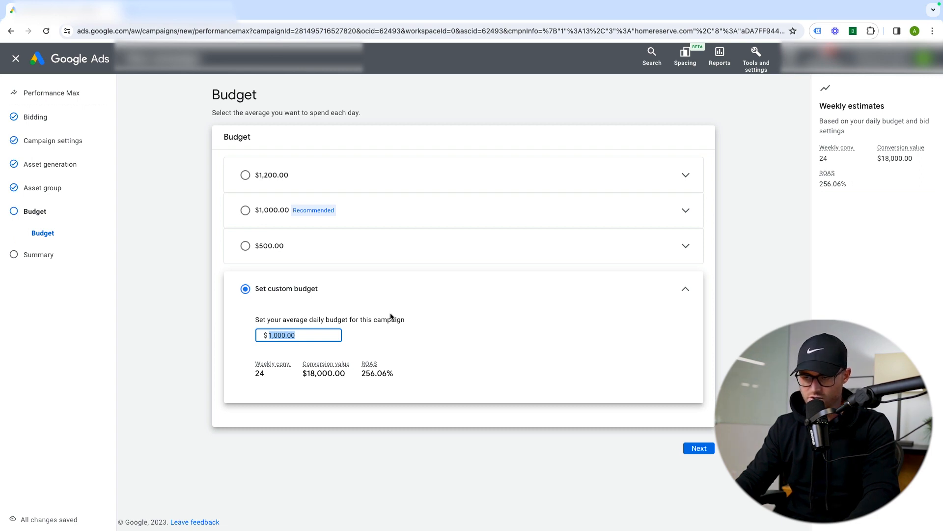
pyautogui.moveTo(350, 348); pyautogui.dragTo(317, 399)
pyautogui.click(322, 447)
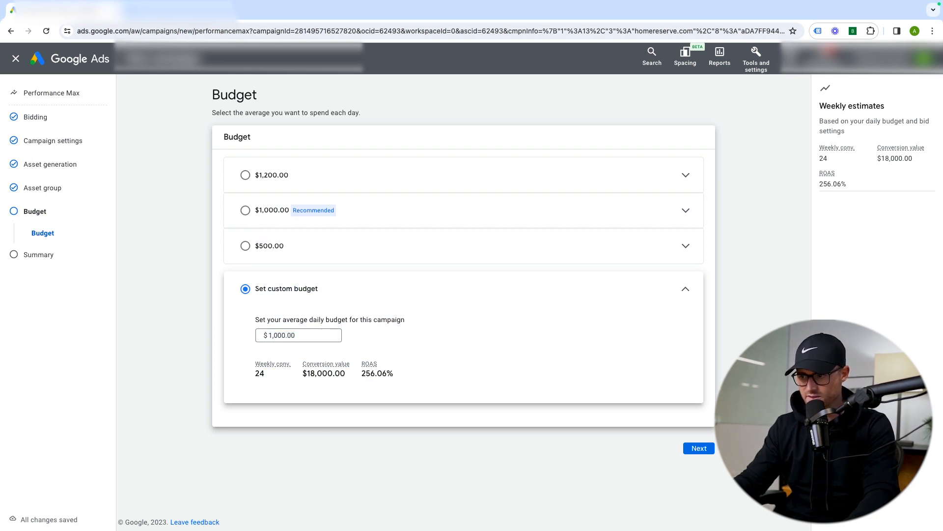
pyautogui.click(706, 449)
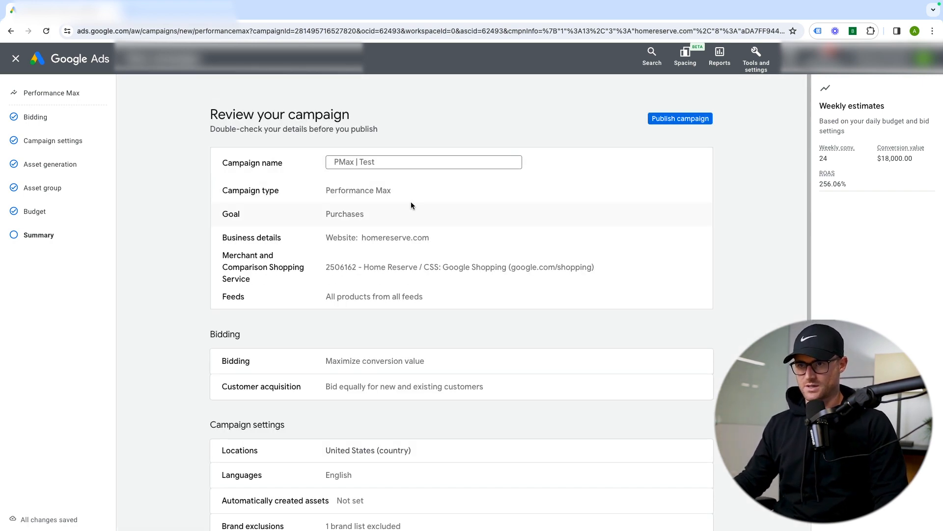
# Review the campaign summary from its general details to its budget, and publish the campaign
pyautogui.scroll(-6, 488, 238)
pyautogui.scroll(6, 488, 238)
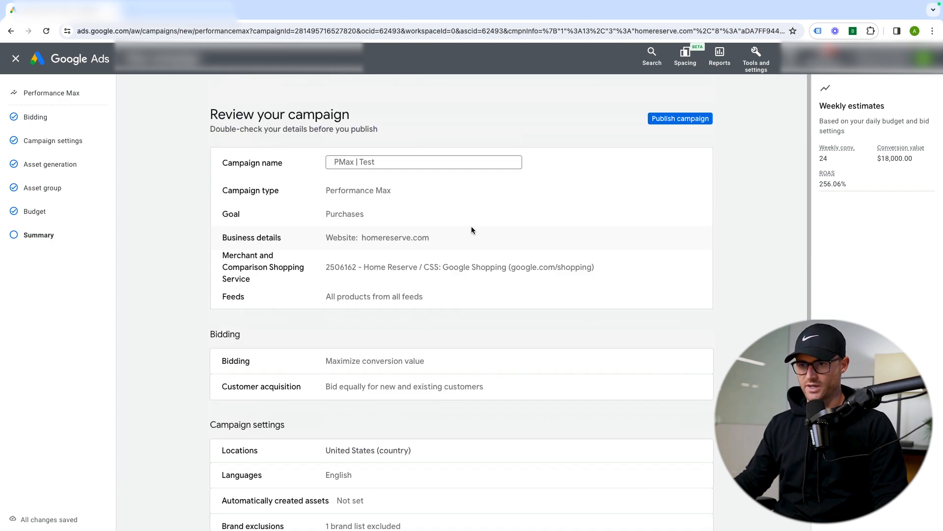
pyautogui.scroll(-1, 470, 229)
pyautogui.scroll(-6, 474, 229)
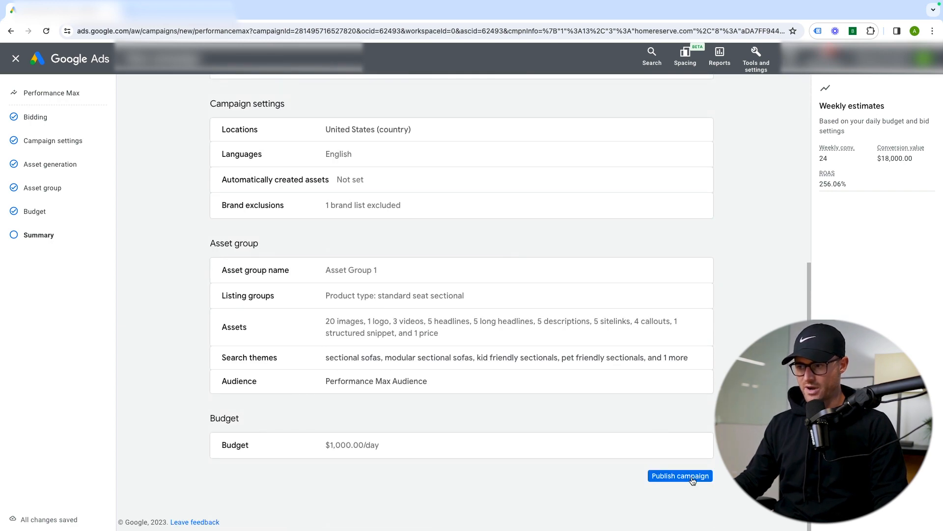
pyautogui.click(691, 476)
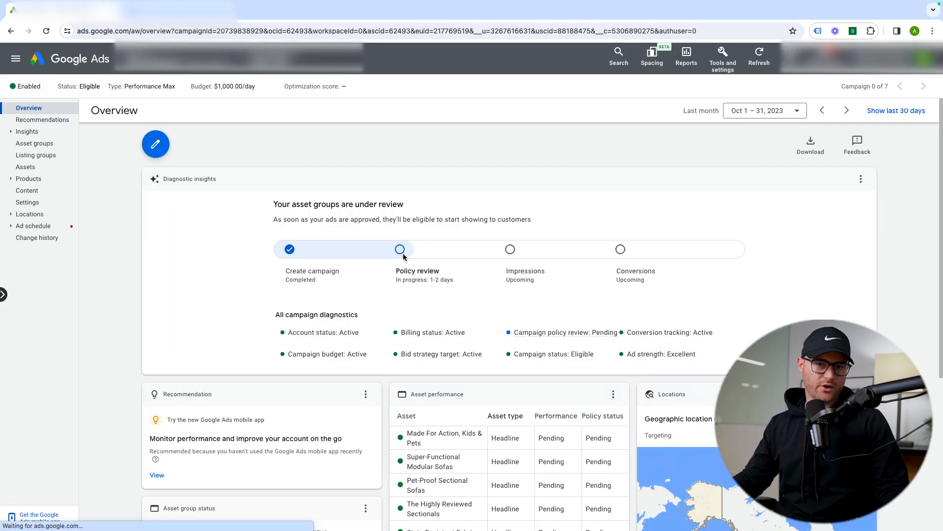
# Go to the account's campaign list and open the settings of the PMax | Test campaign
pyautogui.click(280, 60)
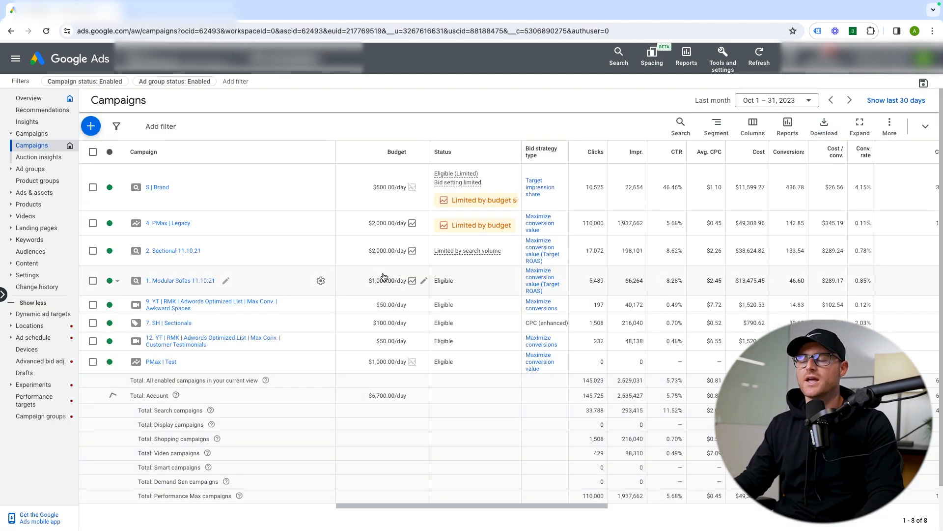
pyautogui.scroll(-1, 333, 341)
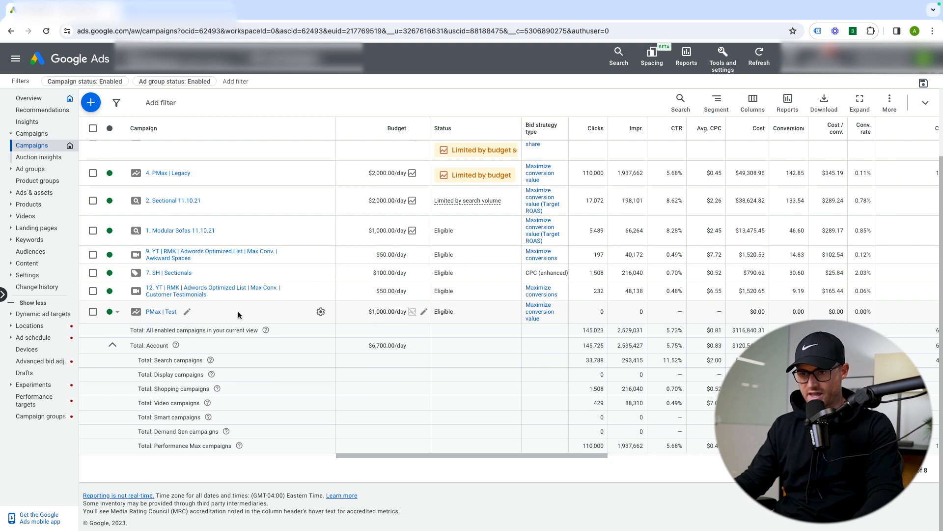
pyautogui.click(320, 313)
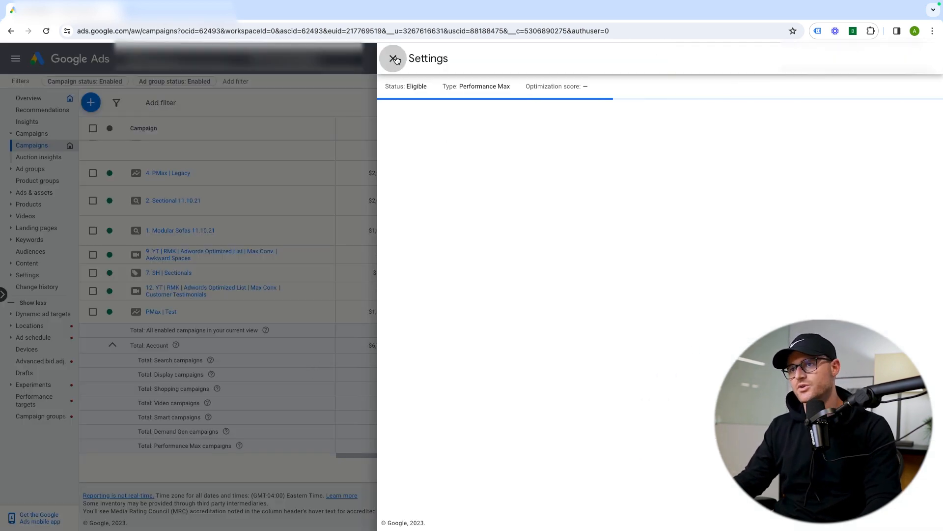
# Close the quick settings pane, open the PMax | Test campaign, and go to its full settings page
pyautogui.click(393, 60)
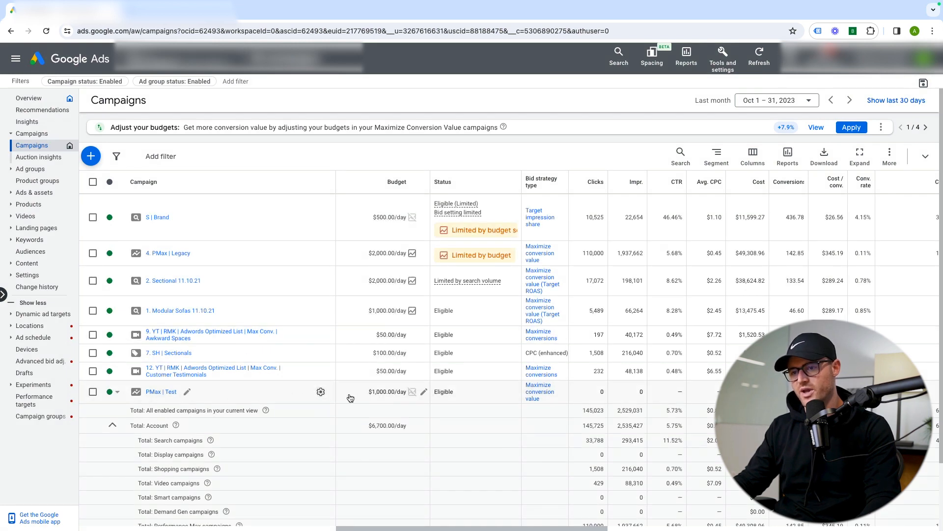
pyautogui.click(167, 393)
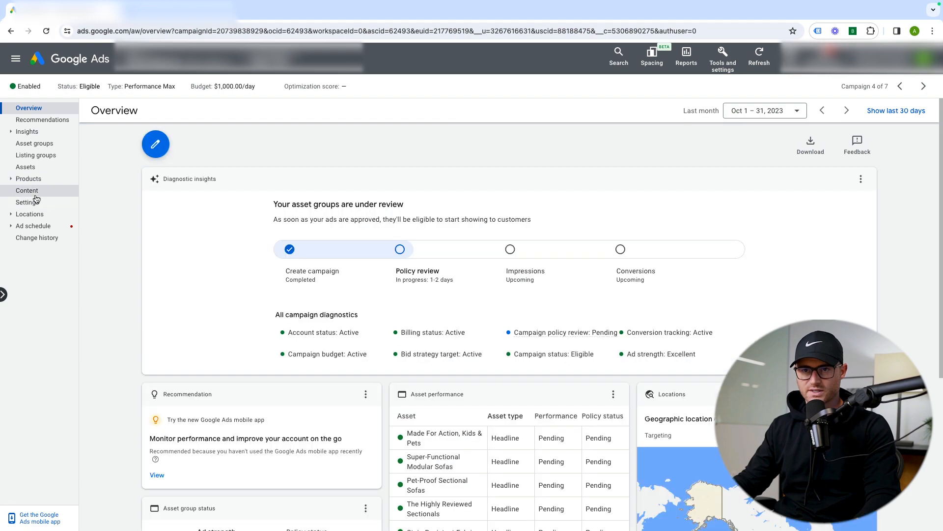
pyautogui.click(34, 201)
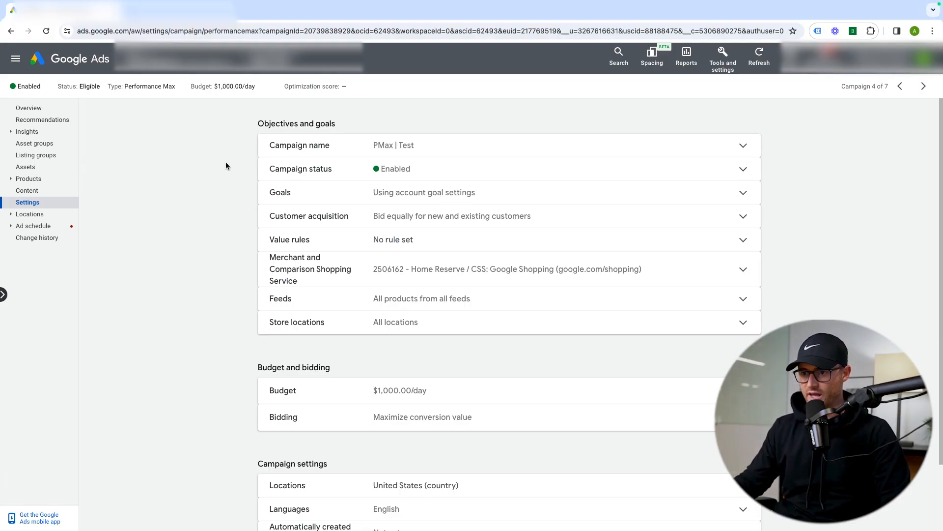
# Set the campaign's location option to "Presence: People in or regularly in your targeted locations" with United States targeted, and save
pyautogui.scroll(-2, 226, 162)
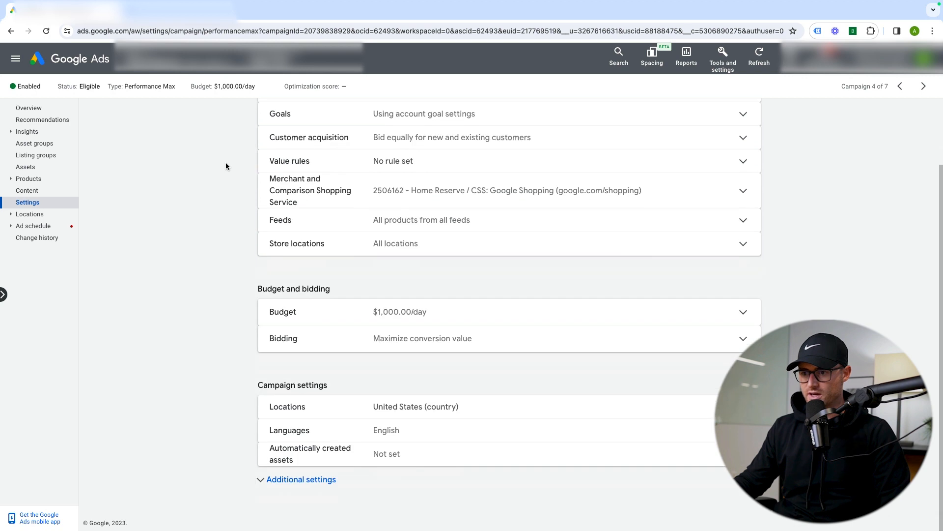
pyautogui.click(436, 411)
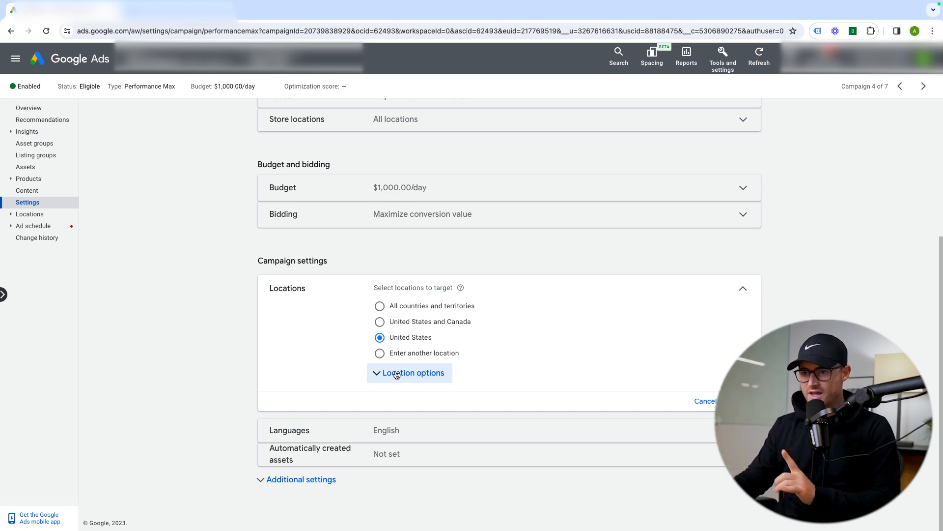
pyautogui.click(396, 374)
pyautogui.scroll(-2, 316, 396)
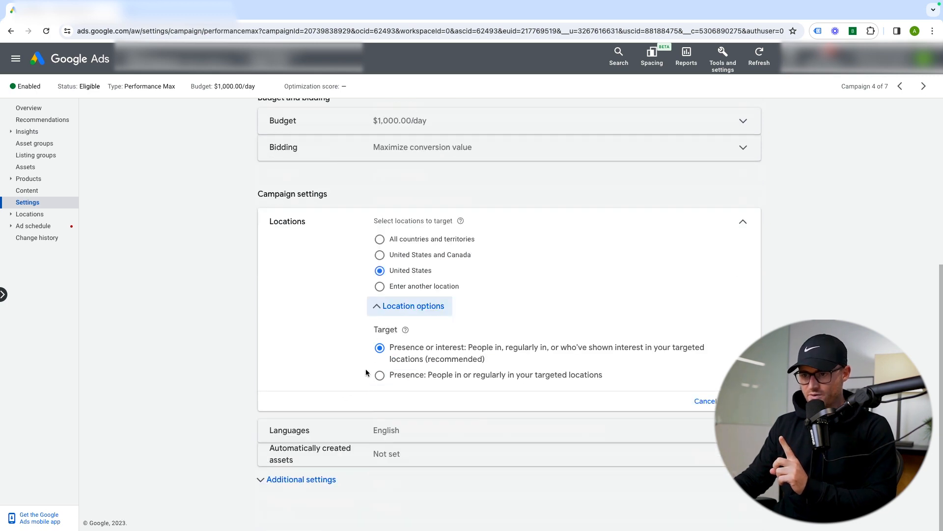
pyautogui.moveTo(369, 332); pyautogui.dragTo(391, 328)
pyautogui.click(395, 328)
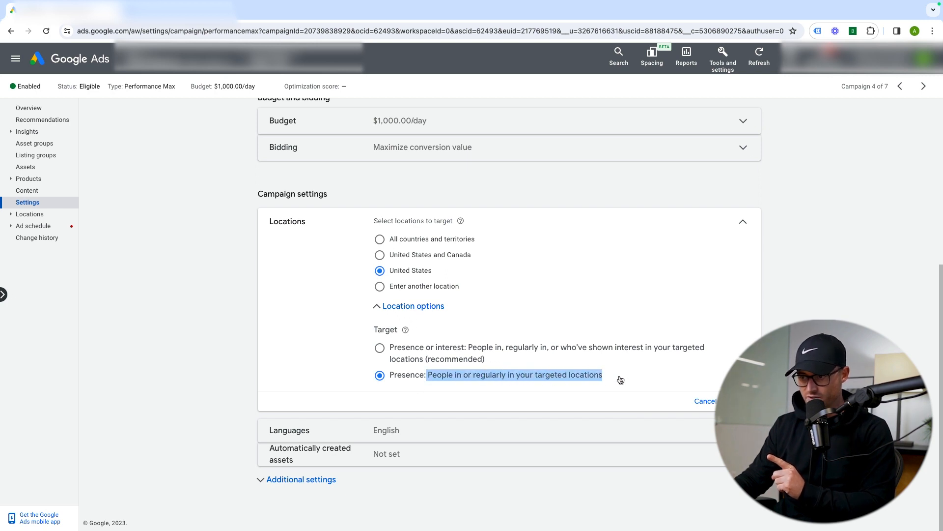
pyautogui.click(407, 354)
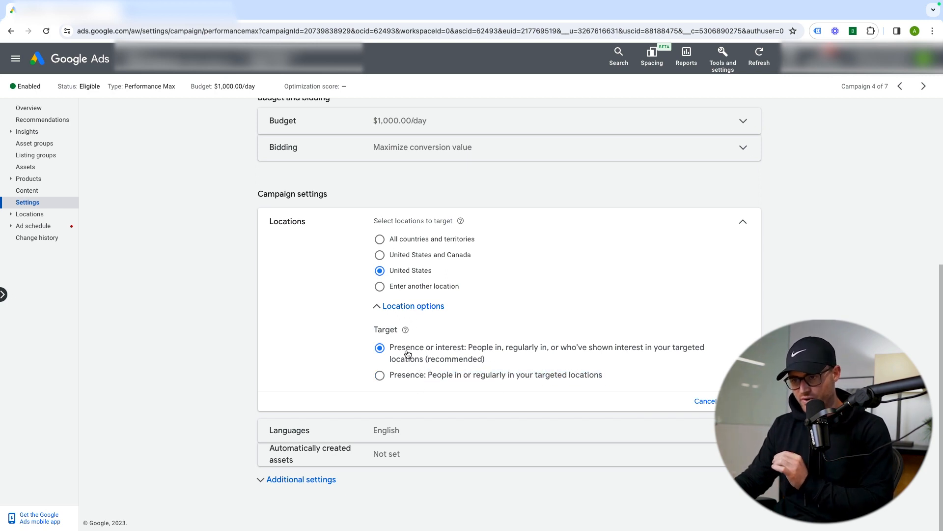
pyautogui.click(455, 376)
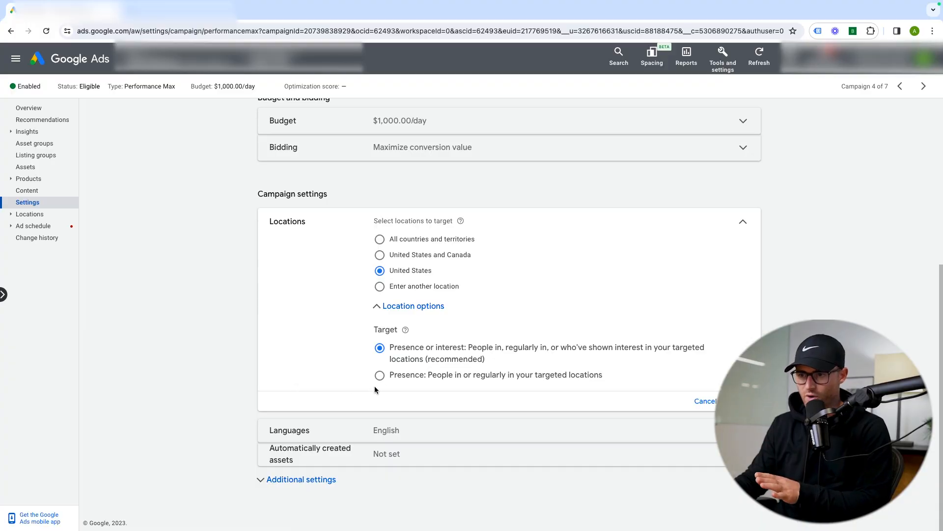
pyautogui.click(379, 375)
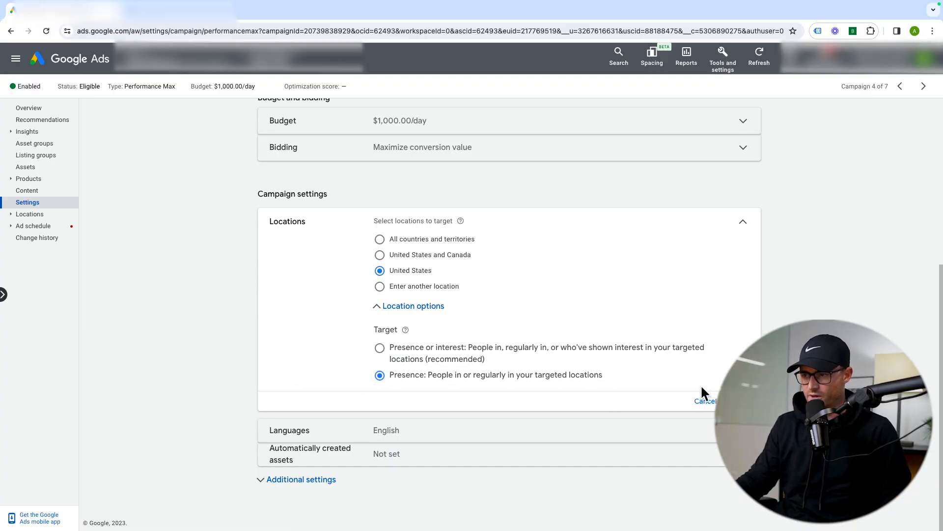
pyautogui.click(741, 401)
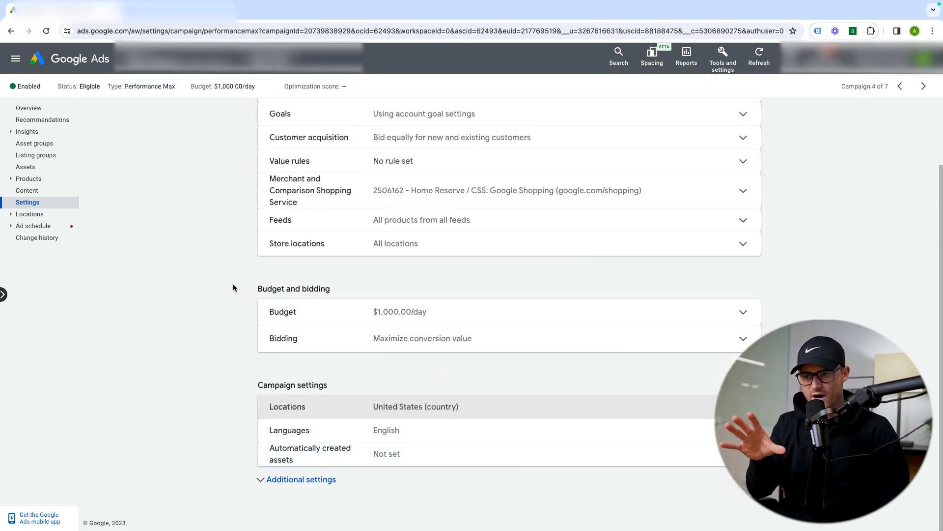
pyautogui.click(302, 482)
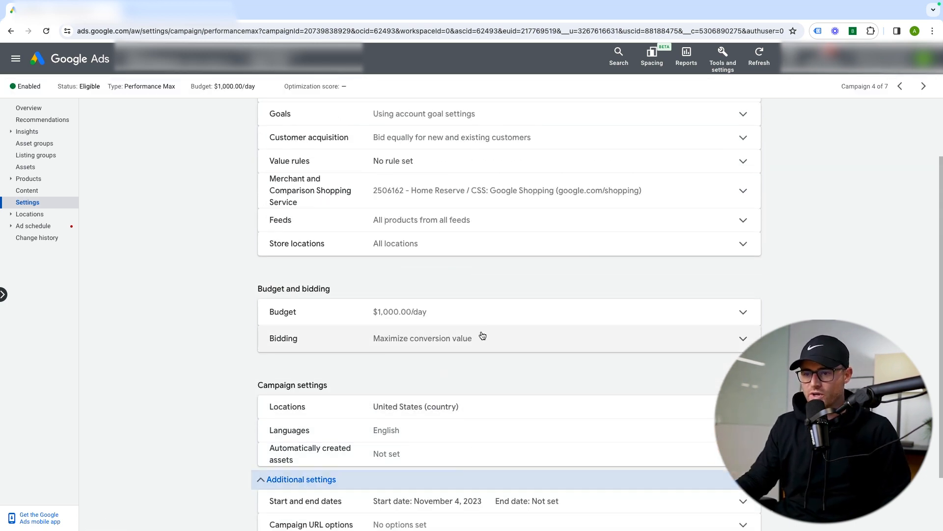
pyautogui.scroll(-2, 483, 336)
pyautogui.click(465, 325)
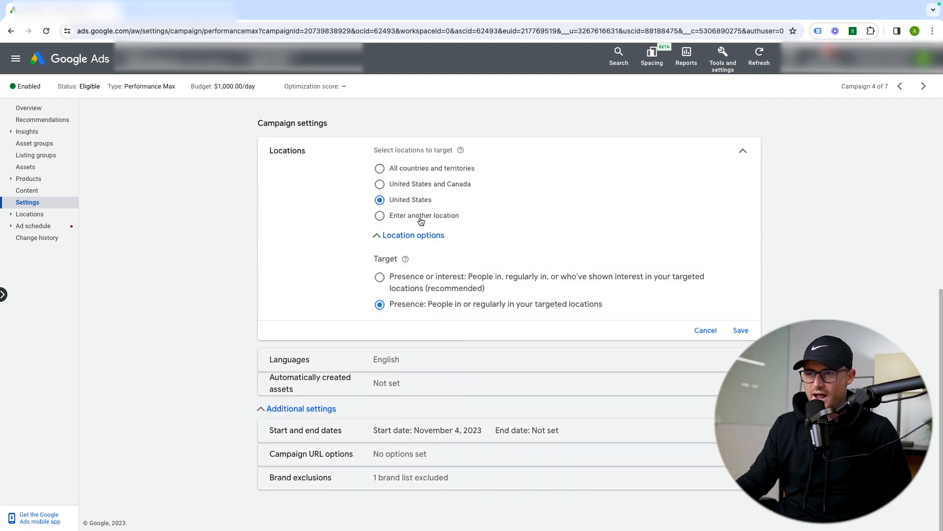
pyautogui.click(392, 217)
pyautogui.click(595, 244)
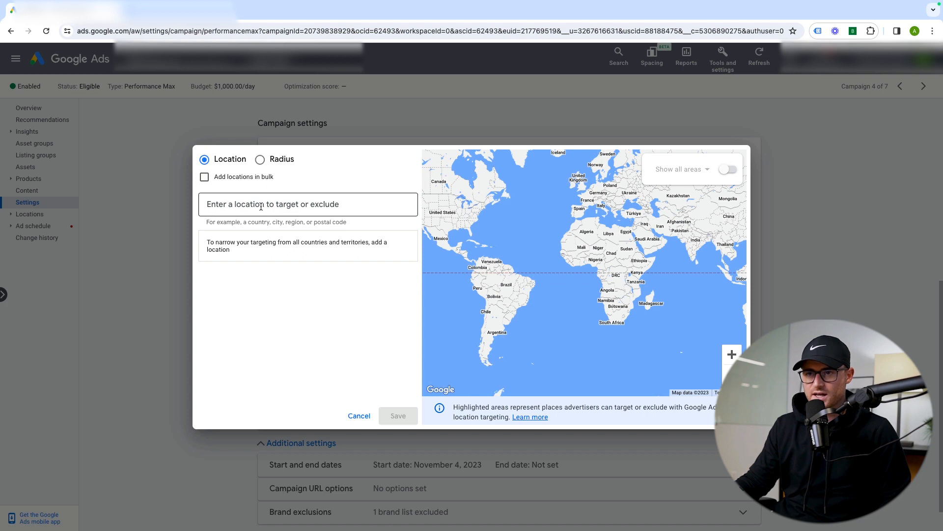
pyautogui.click(361, 416)
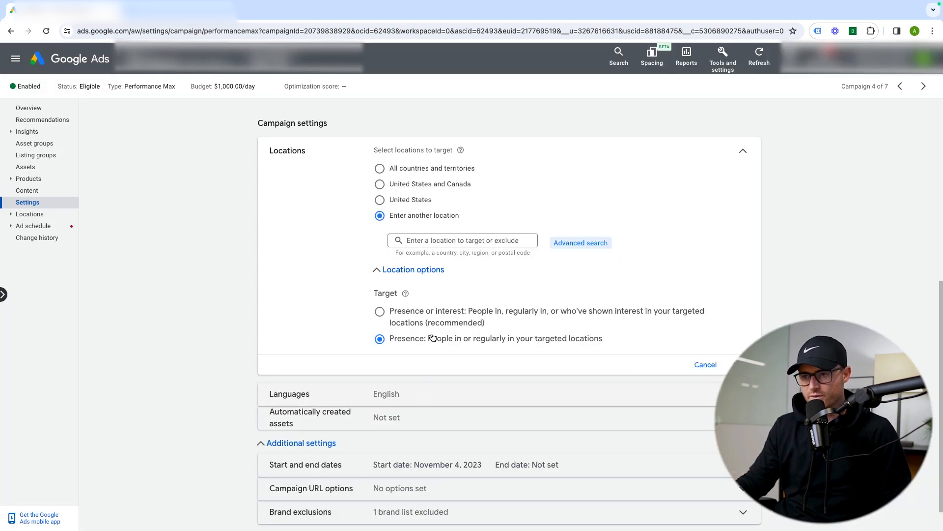
pyautogui.click(700, 367)
pyautogui.click(406, 334)
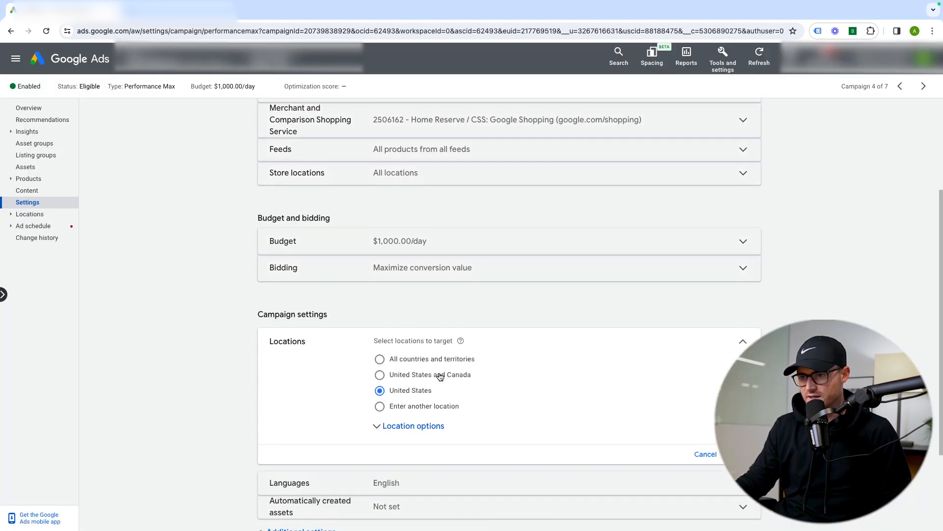
pyautogui.click(414, 349)
pyautogui.click(695, 437)
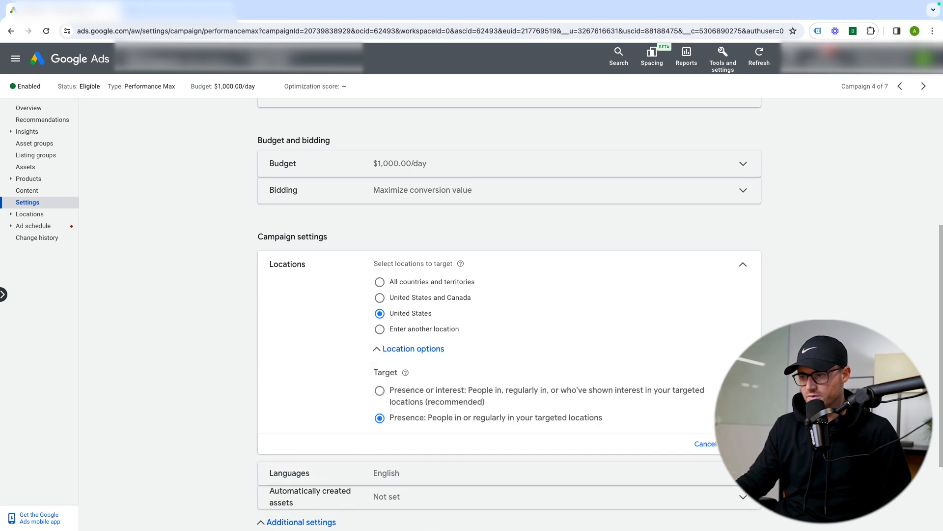
# Exclude the countries Canada, Mexico and India from the campaign's location targeting and save the exclusions
pyautogui.click(39, 214)
pyautogui.click(43, 241)
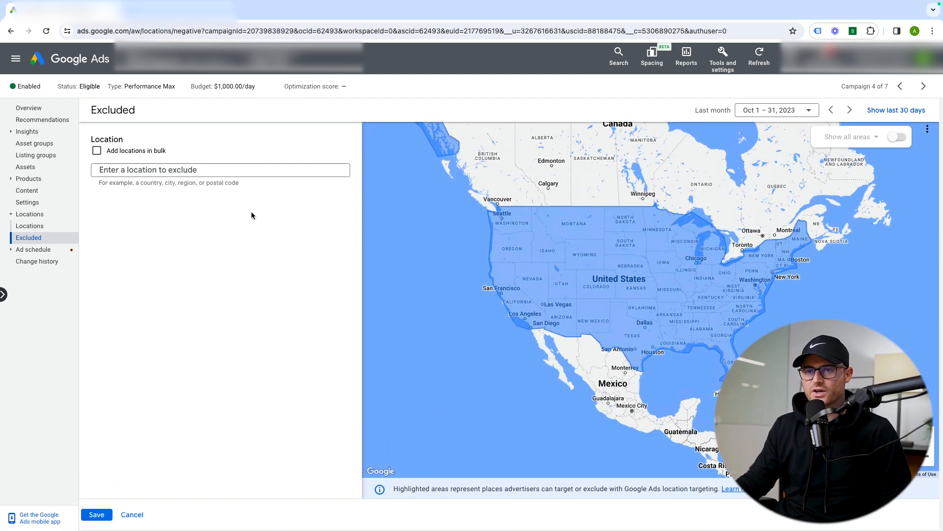
pyautogui.click(186, 170)
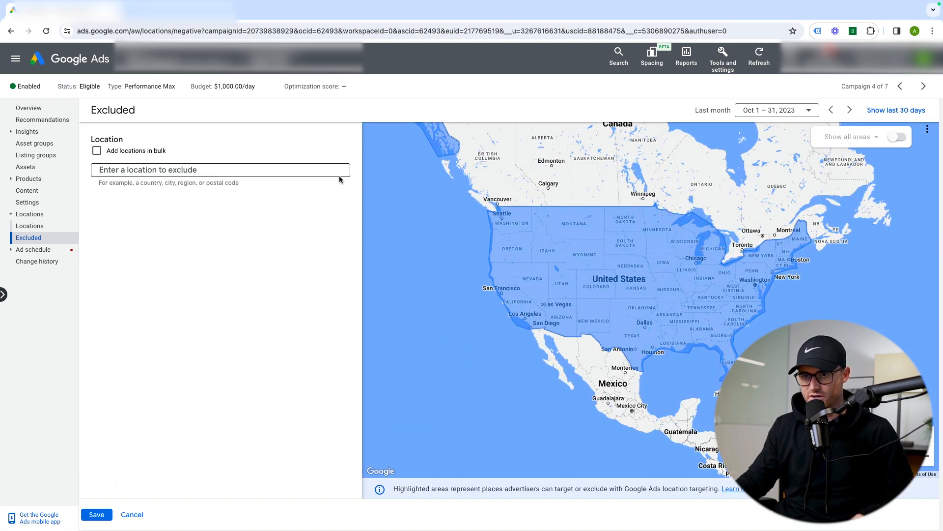
pyautogui.write('canada')
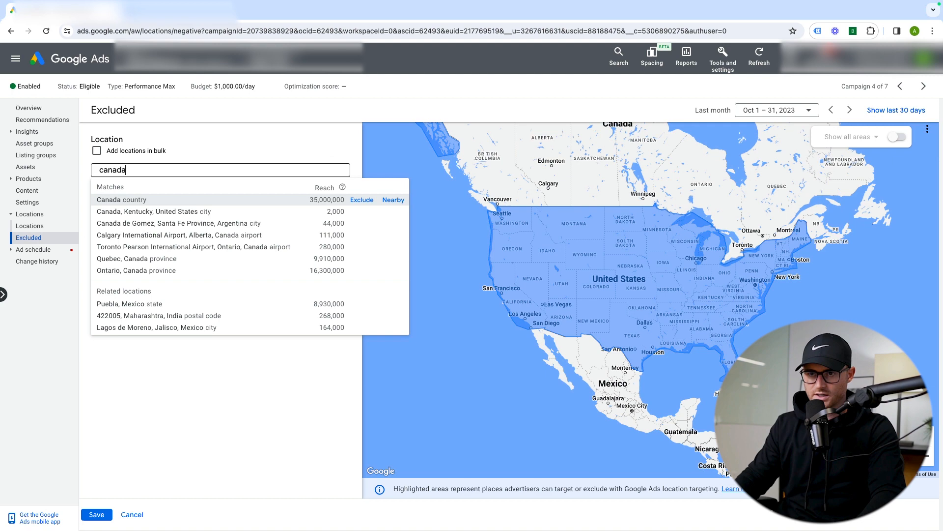
pyautogui.click(363, 202)
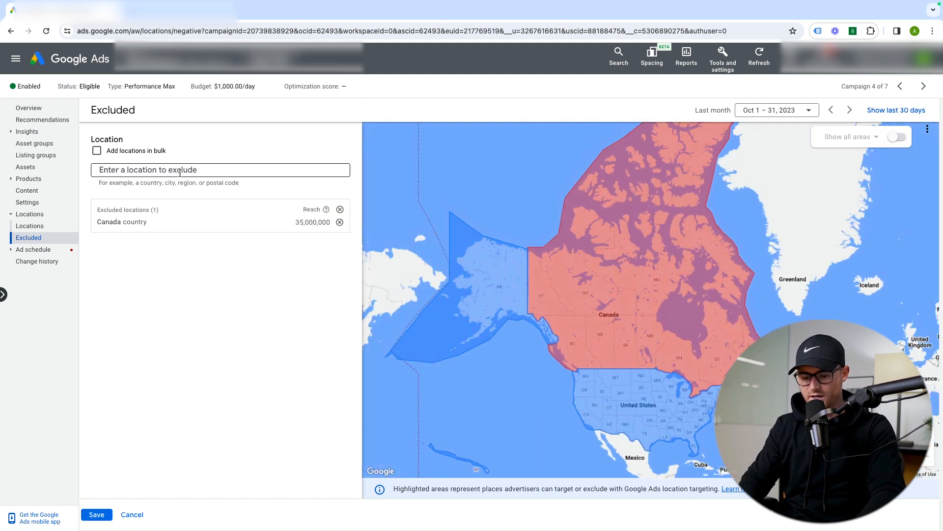
pyautogui.write('mexico')
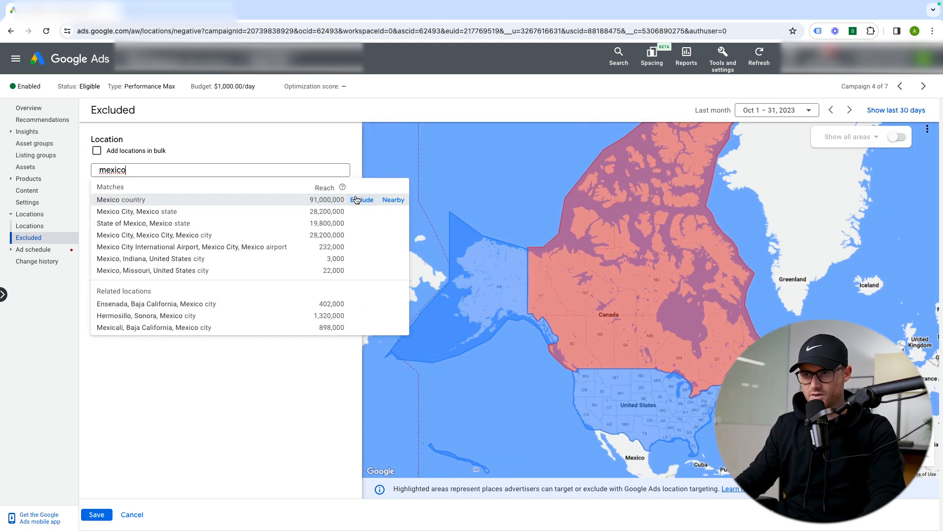
pyautogui.click(361, 199)
pyautogui.write('india')
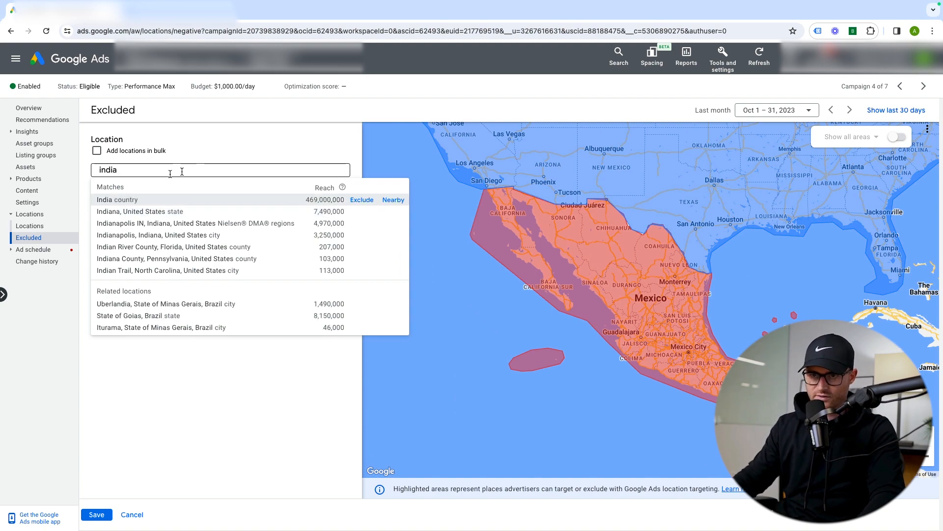
pyautogui.click(361, 199)
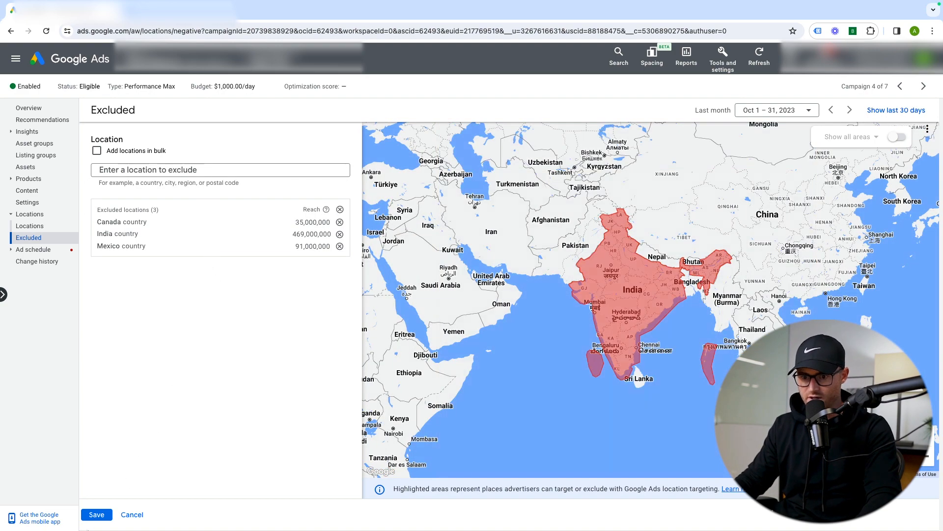
pyautogui.click(96, 514)
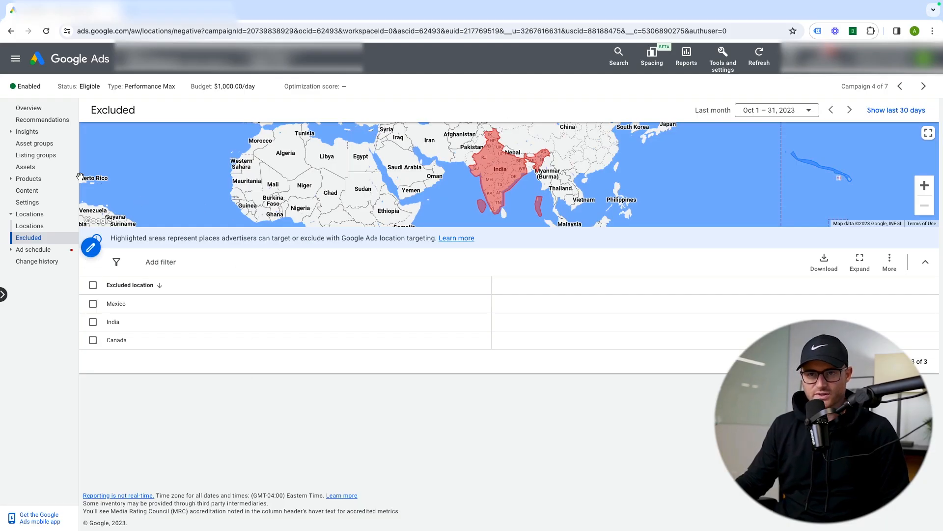
# Return to the campaign settings and examine its goals, customer acquisition and Merchant Center account details
pyautogui.click(28, 202)
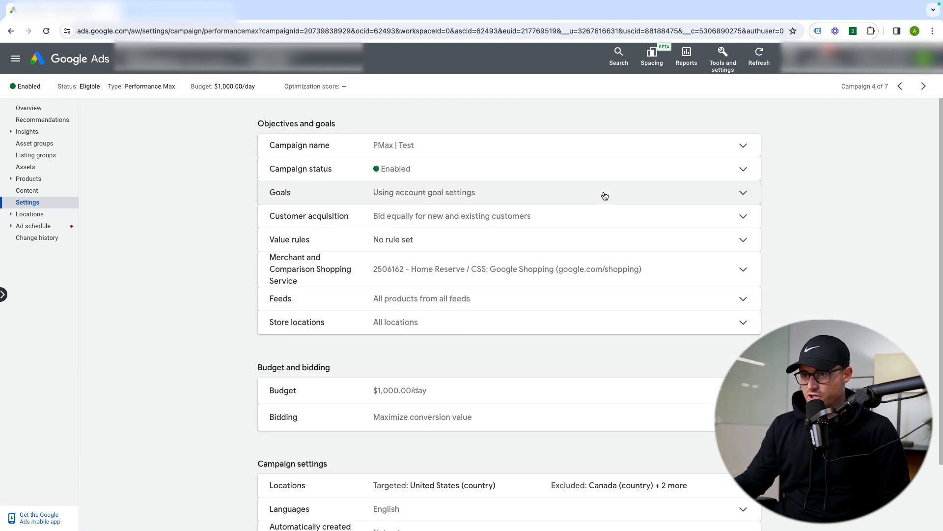
pyautogui.click(601, 195)
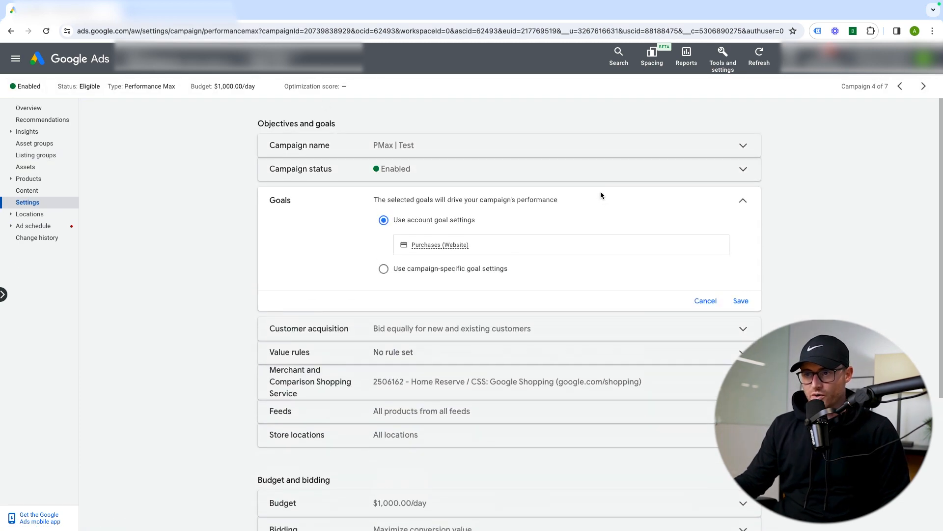
pyautogui.click(525, 336)
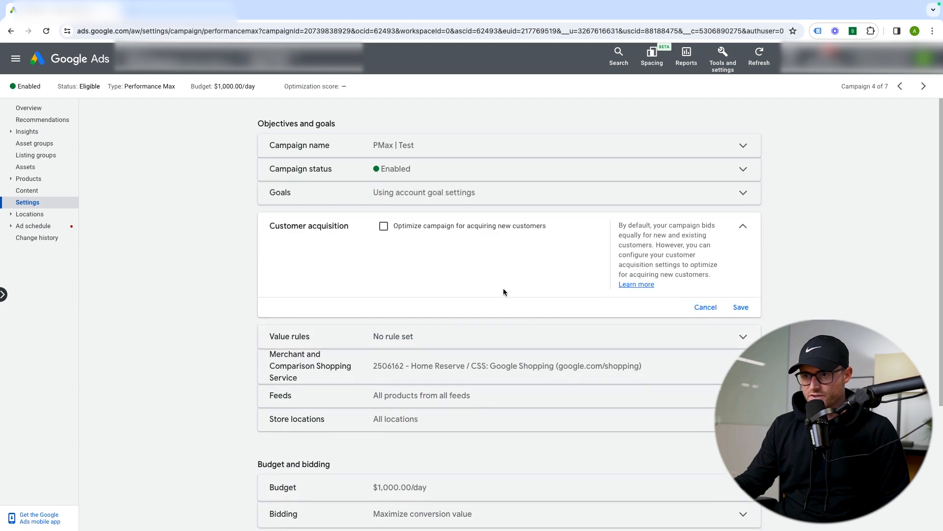
pyautogui.scroll(-3, 612, 216)
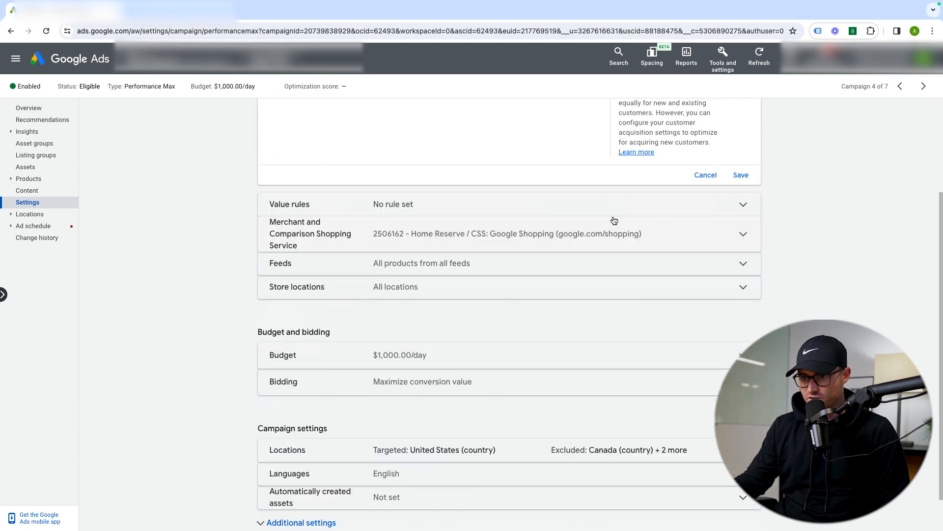
pyautogui.click(521, 233)
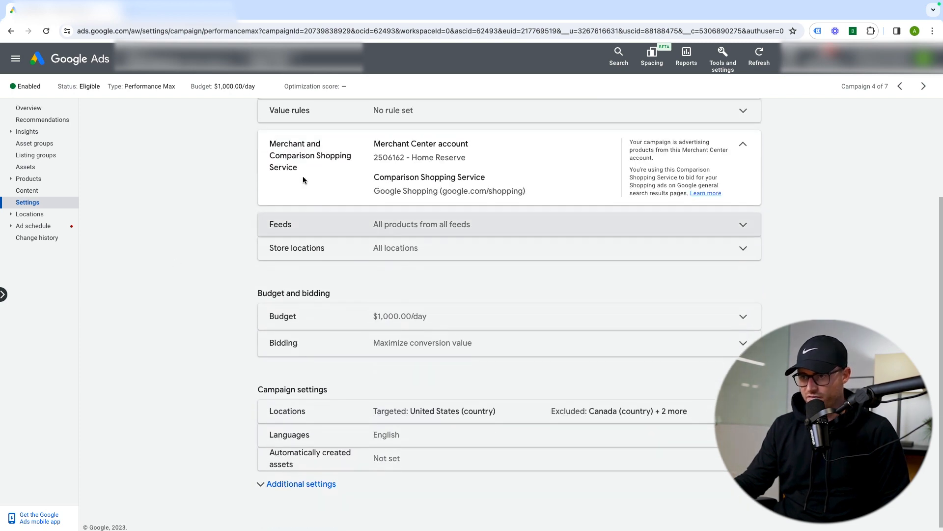
# Examine the campaign's feeds setting, including the selection of specific feeds by label, and leave it without saving
pyautogui.click(546, 231)
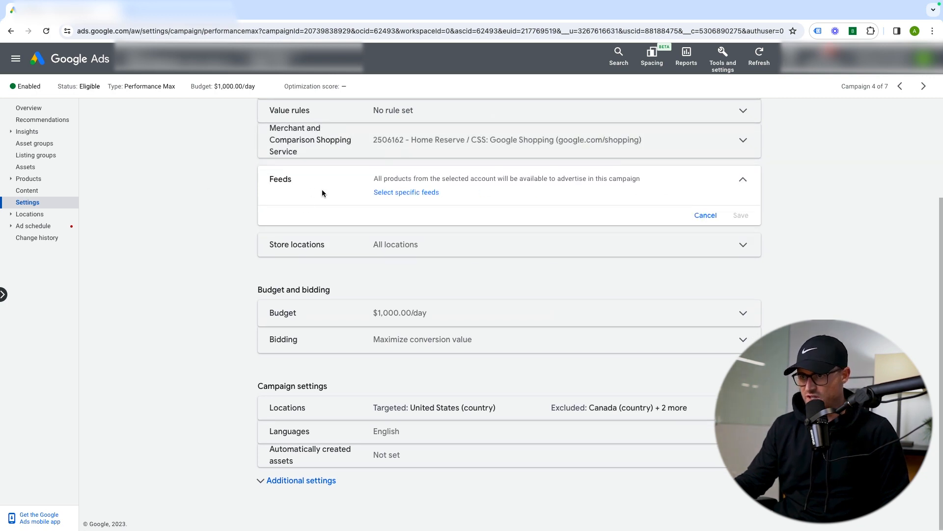
pyautogui.click(386, 192)
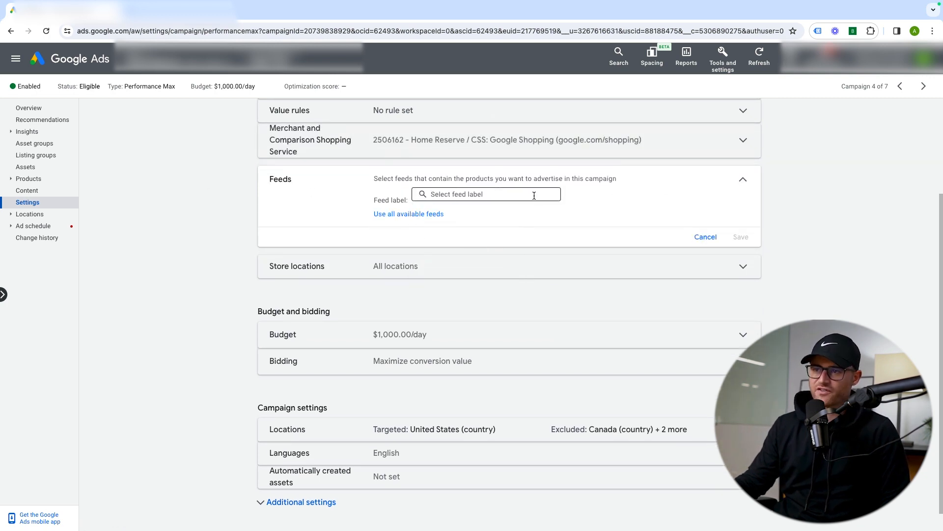
pyautogui.click(705, 238)
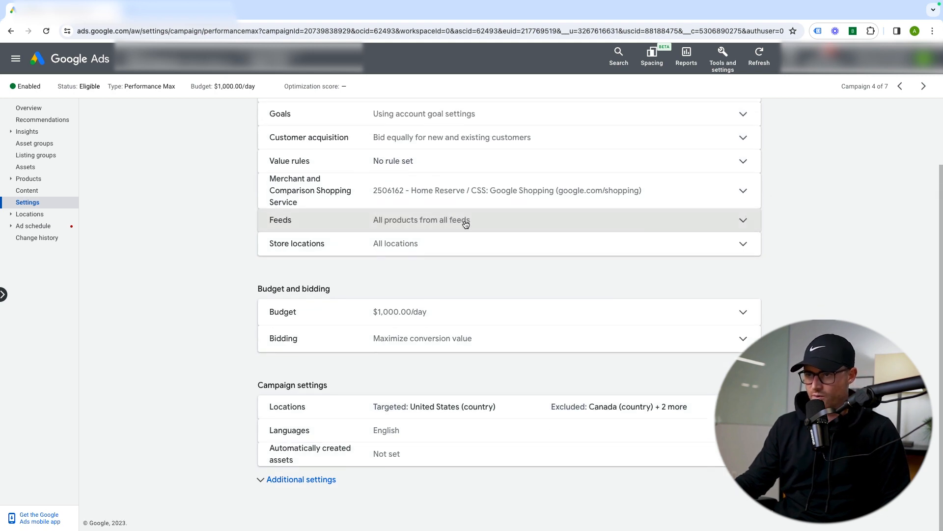
pyautogui.click(467, 219)
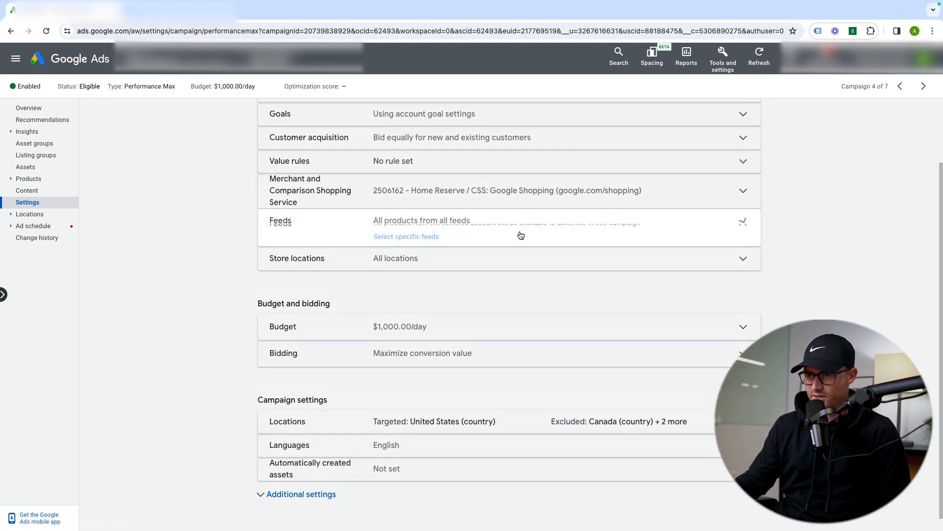
pyautogui.click(737, 229)
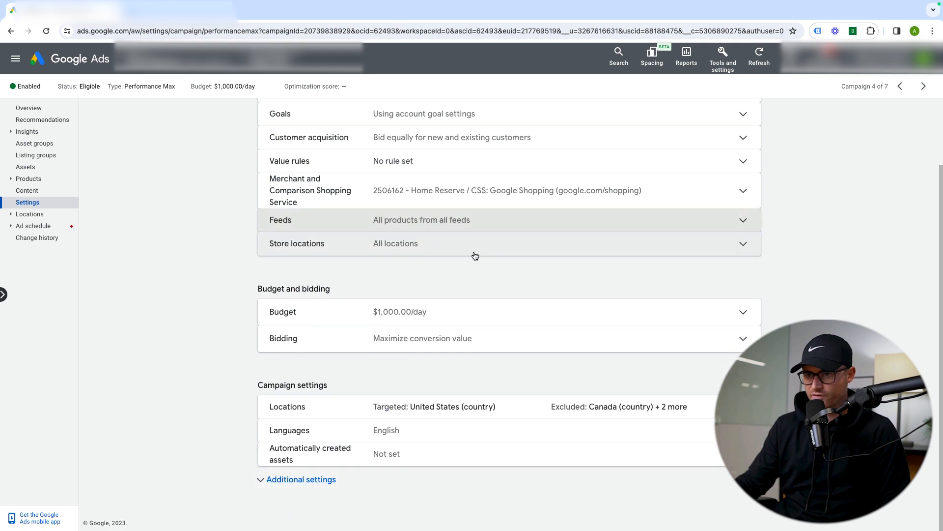
# Examine the campaign's store locations setting, leave it without saving, and reveal the additional campaign settings
pyautogui.click(500, 249)
pyautogui.scroll(-2, 485, 231)
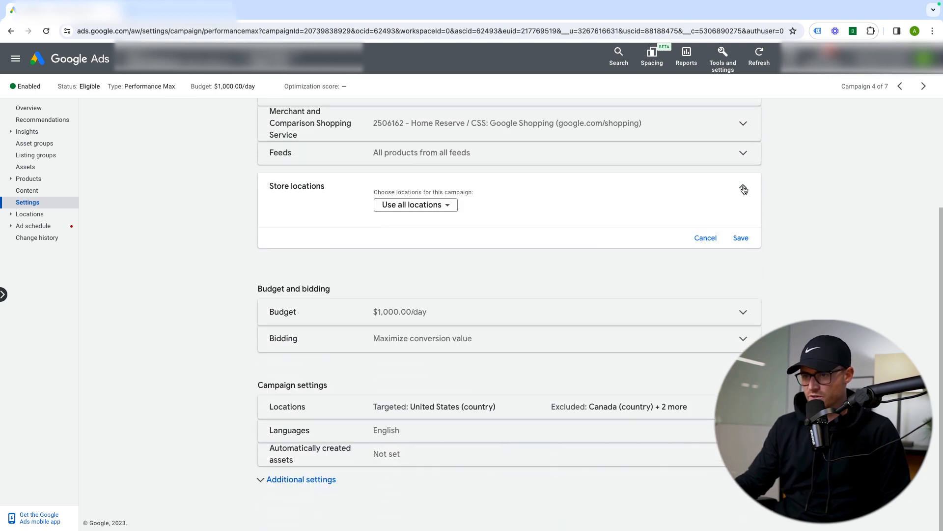
pyautogui.click(743, 190)
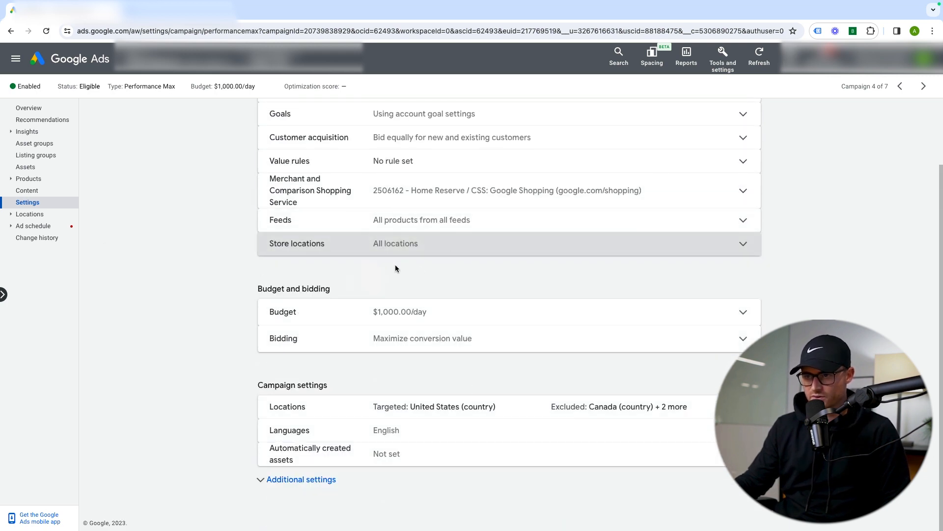
pyautogui.click(301, 479)
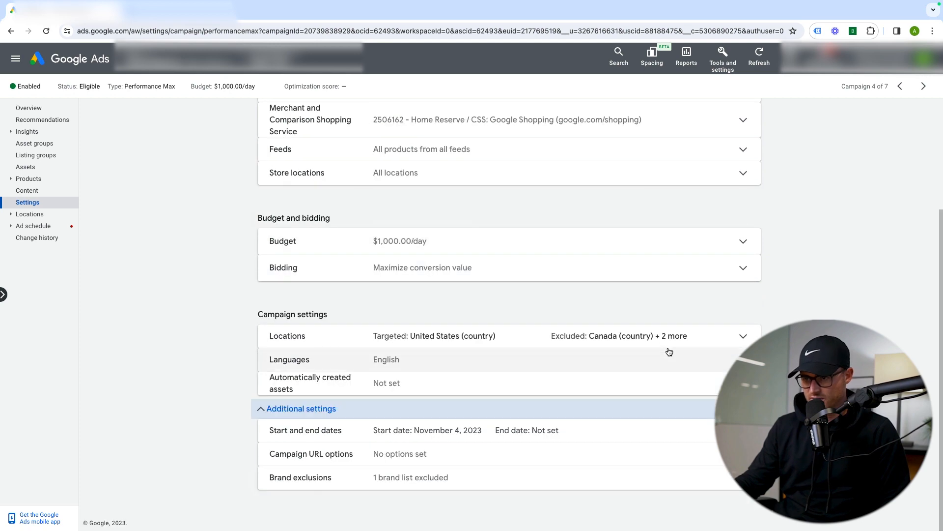
# Turn on both the Text assets and Final URL options in the campaign's automatically created assets setting
pyautogui.click(558, 374)
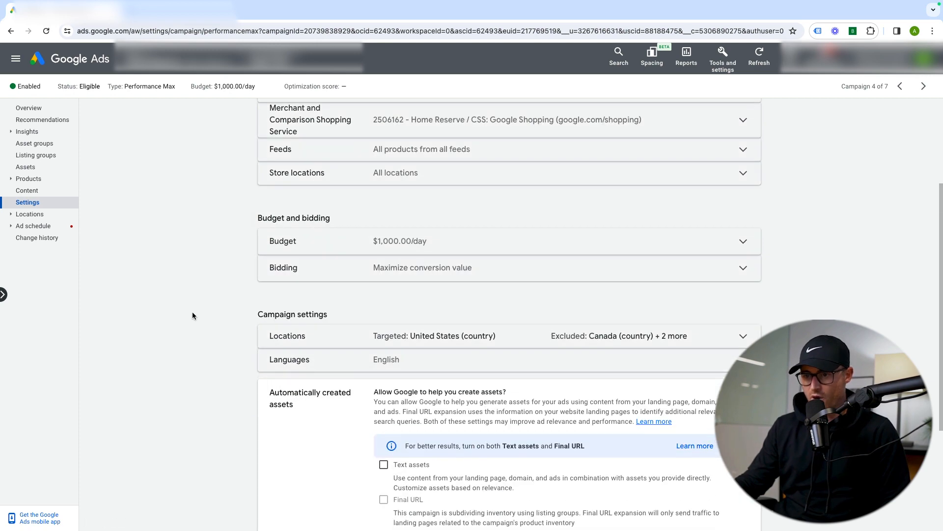
pyautogui.scroll(-4, 235, 305)
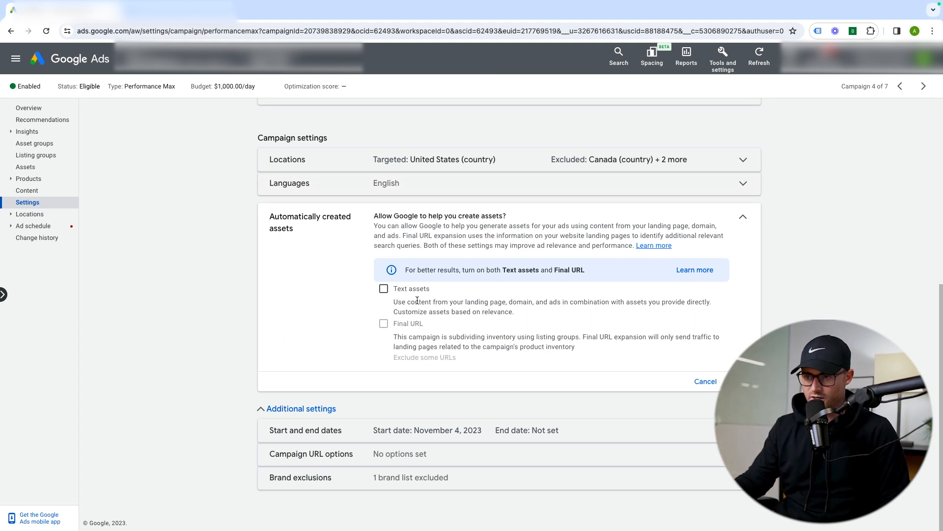
pyautogui.click(396, 286)
pyautogui.click(383, 324)
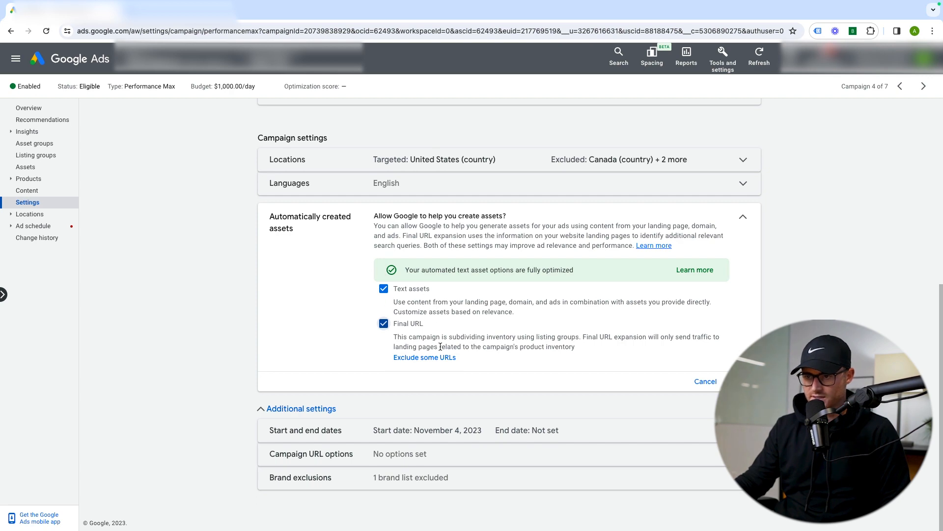
# Examine the URL and rule options for excluding pages from Final URL expansion, and discard the automatically created assets changes
pyautogui.click(405, 358)
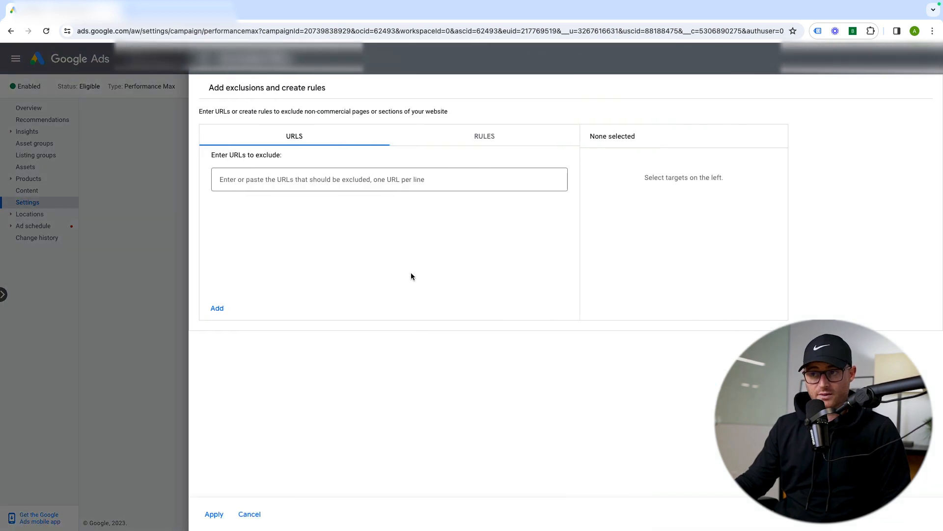
pyautogui.click(413, 139)
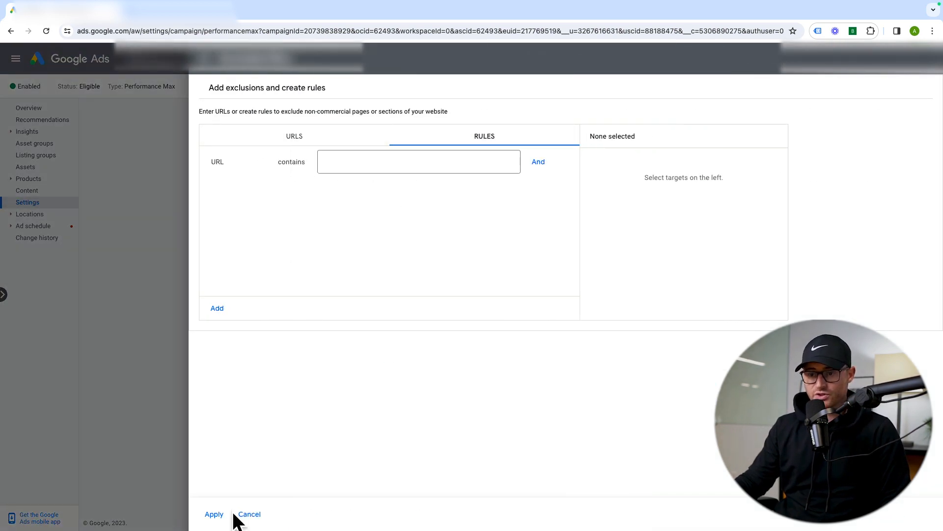
pyautogui.click(251, 515)
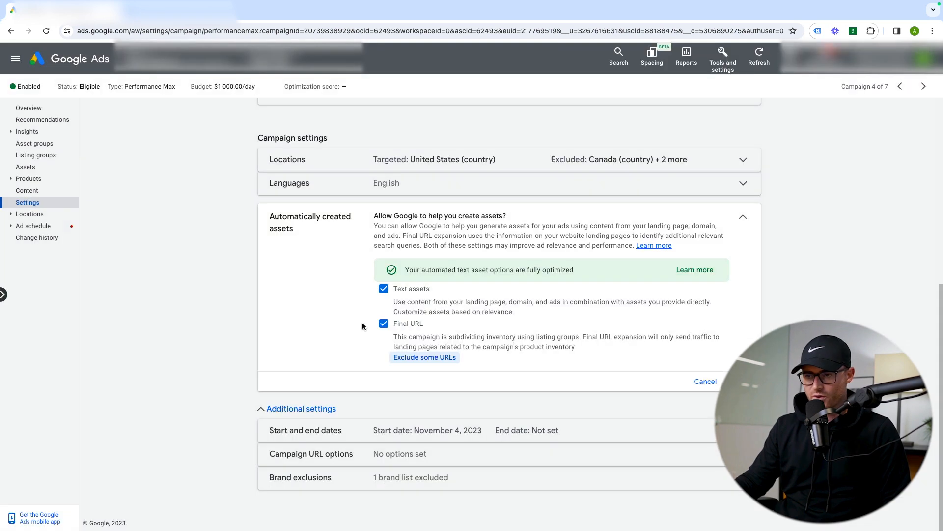
pyautogui.click(707, 381)
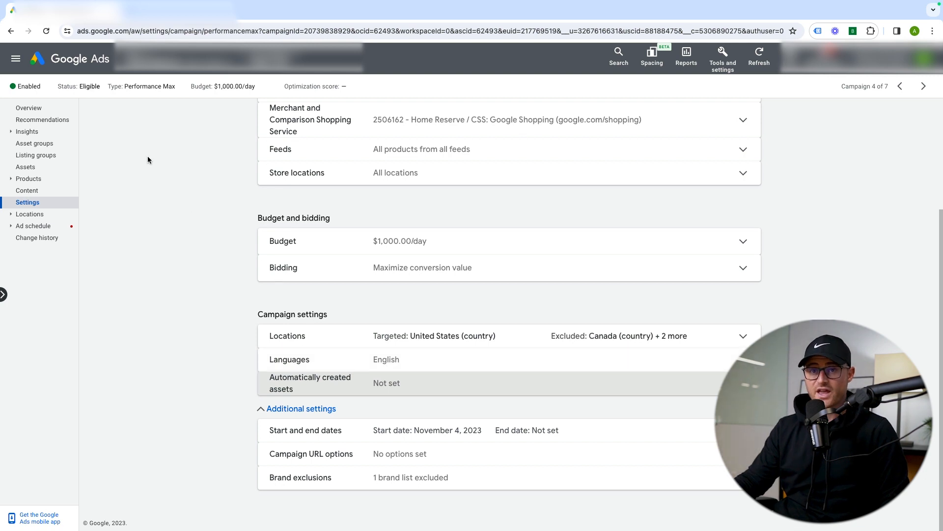
# Rename the campaign's asset group to "Sectional Sofas" and open its listing groups
pyautogui.click(35, 144)
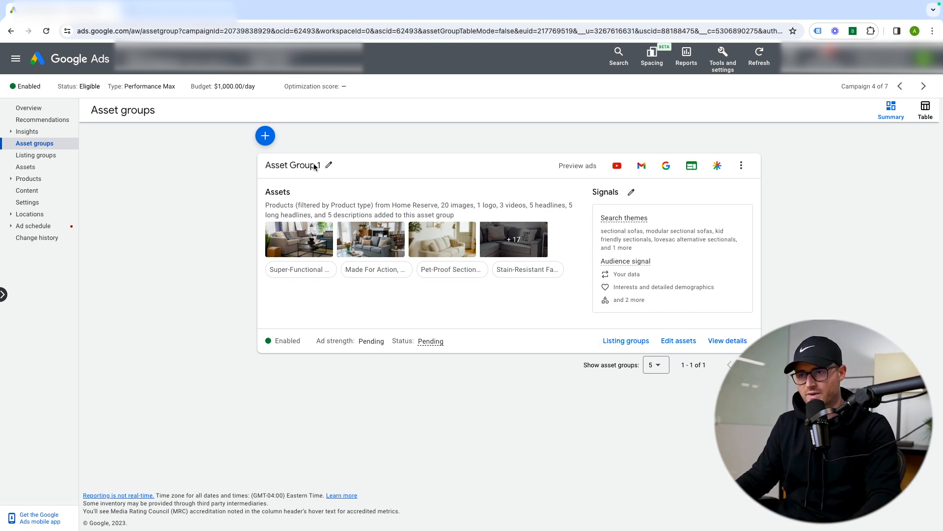
pyautogui.click(328, 166)
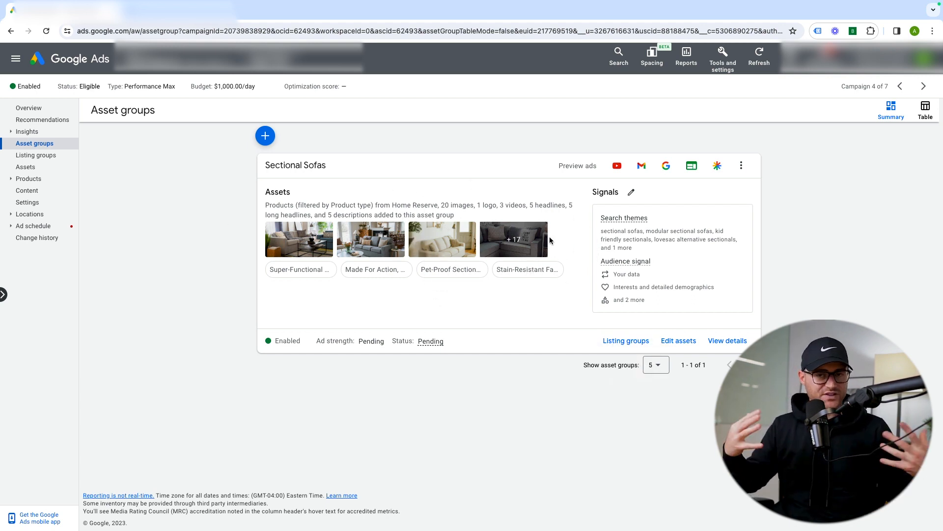
pyautogui.click(637, 346)
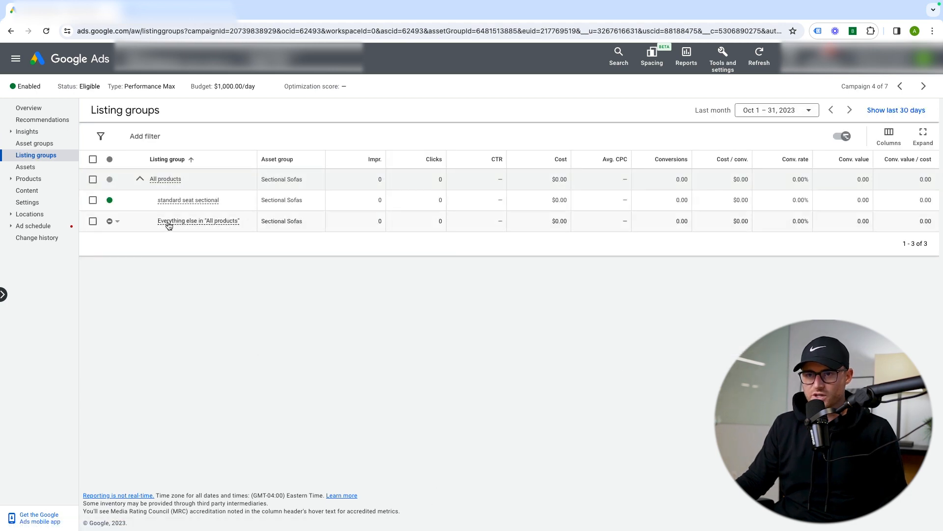